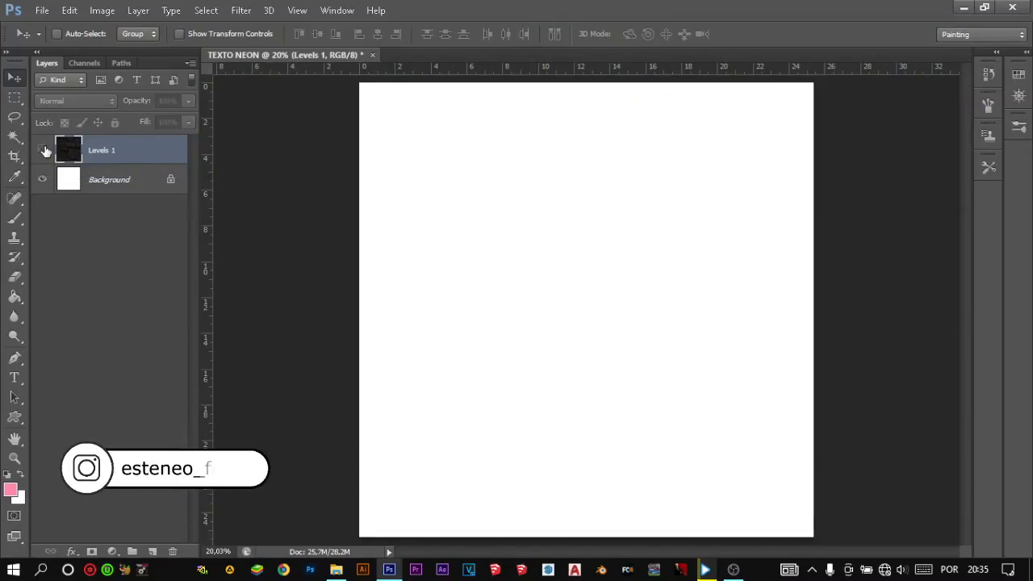
# - Add the point text "Neon" in the pink Cheelah Kick font at 12 pt on the canvas
pyautogui.press('t')
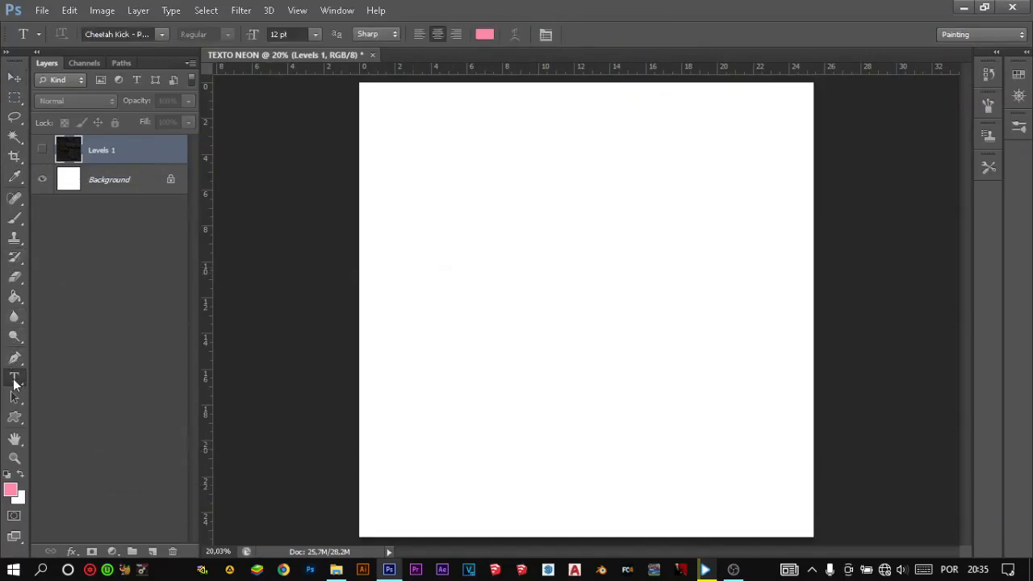
pyautogui.click(462, 271)
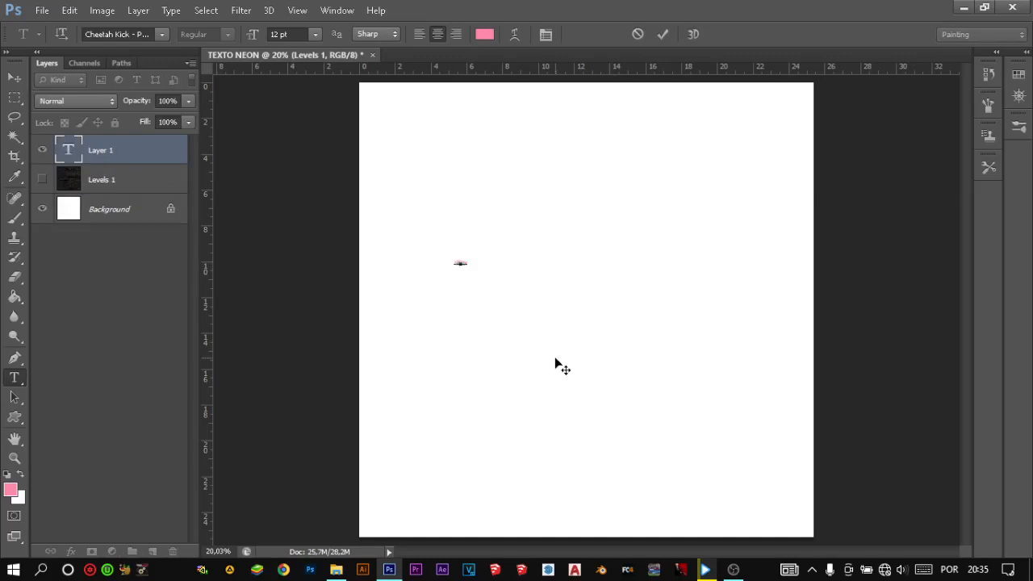
pyautogui.click(661, 35)
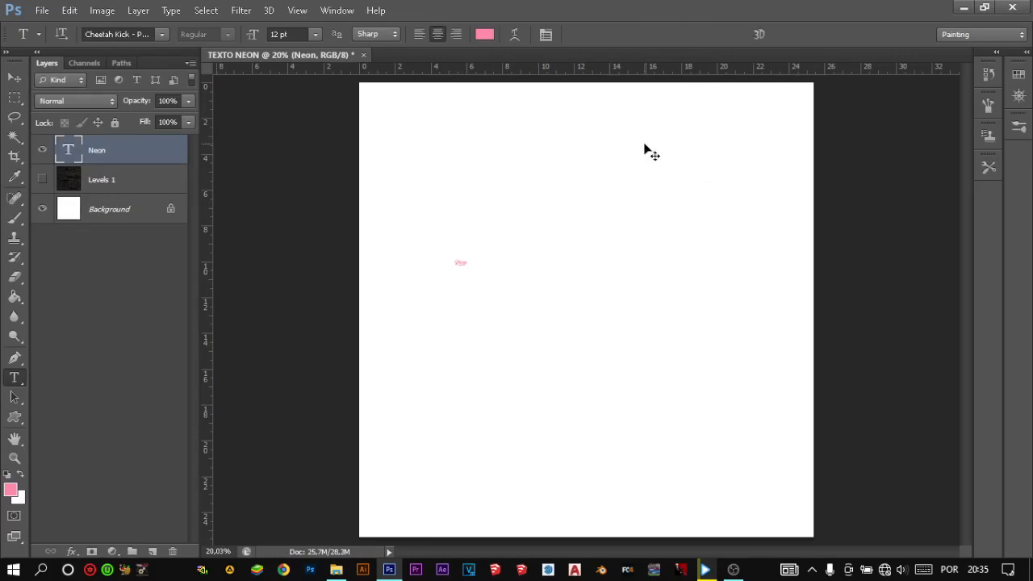
# - Scale the Neon text up proportionally to about 288 pt and move it near the middle of the canvas
pyautogui.hotkey('ctrl', 't')
pyautogui.moveTo(473, 252); pyautogui.dragTo(581, 179)
pyautogui.moveTo(510, 300); pyautogui.dragTo(622, 321)
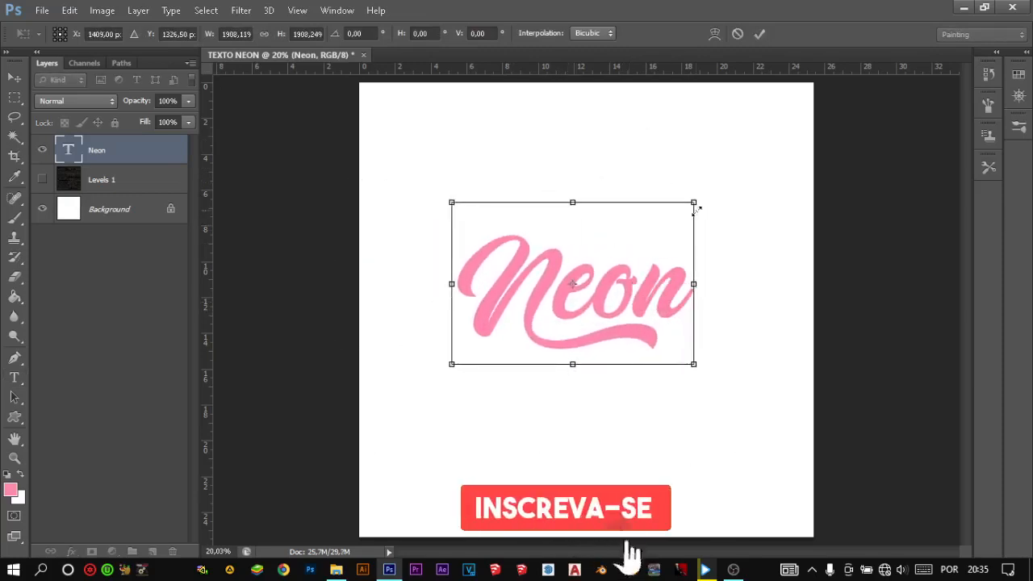
pyautogui.moveTo(694, 204); pyautogui.dragTo(727, 176)
pyautogui.moveTo(648, 320)
pyautogui.mouseDown()
pyautogui.moveTo(637, 319)
pyautogui.moveTo(637, 306)
pyautogui.moveTo(663, 304)
pyautogui.moveTo(654, 302)
pyautogui.mouseUp()
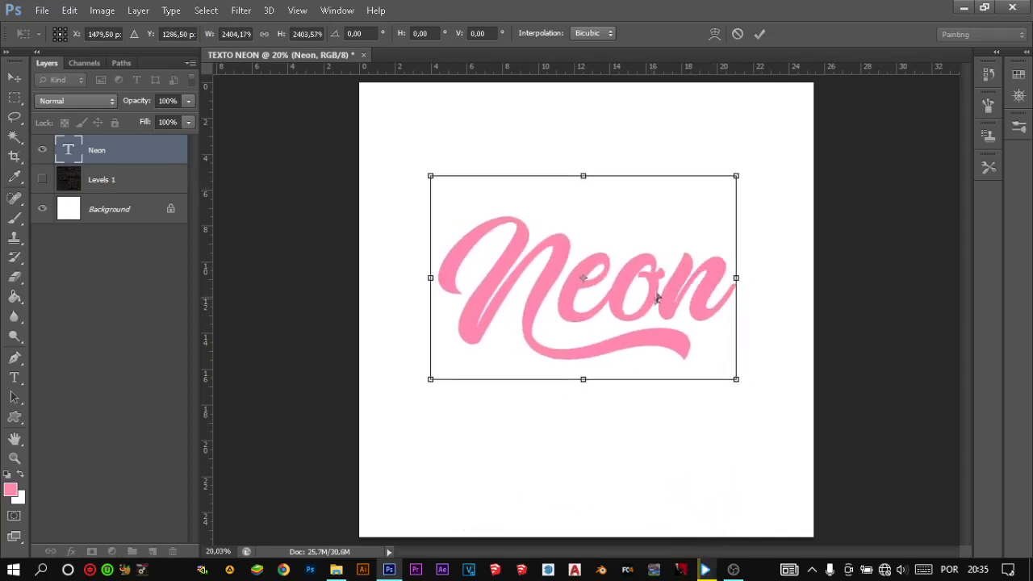
pyautogui.click(759, 34)
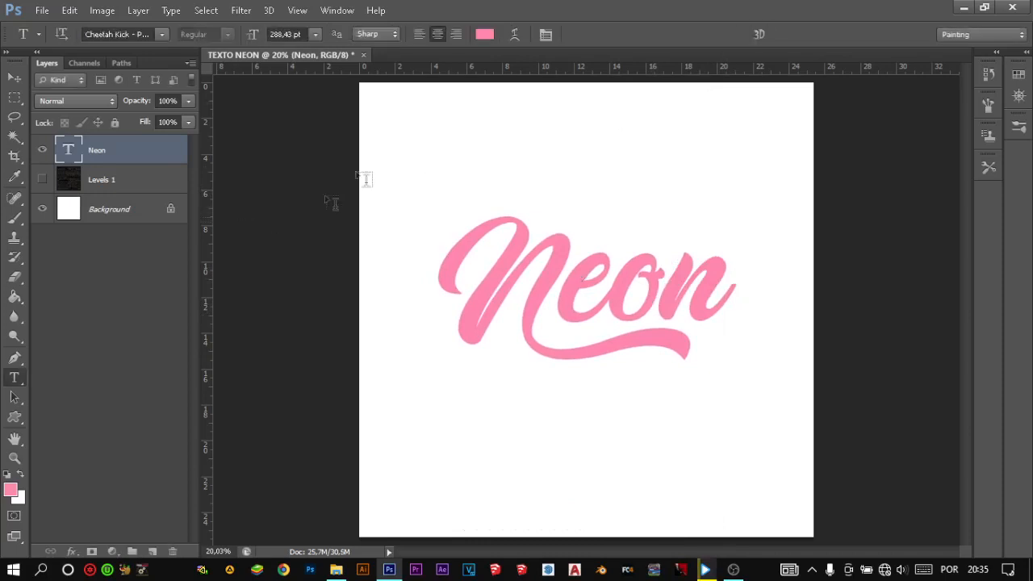
# - Check the hex code of the Neon text's colour and keep the colour as it is
pyautogui.click(482, 35)
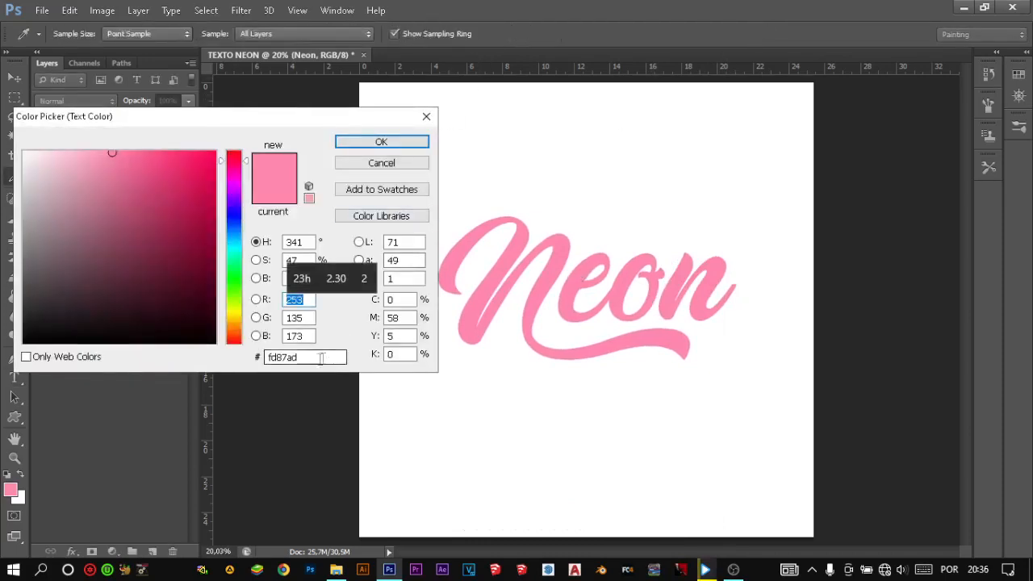
pyautogui.click(284, 358)
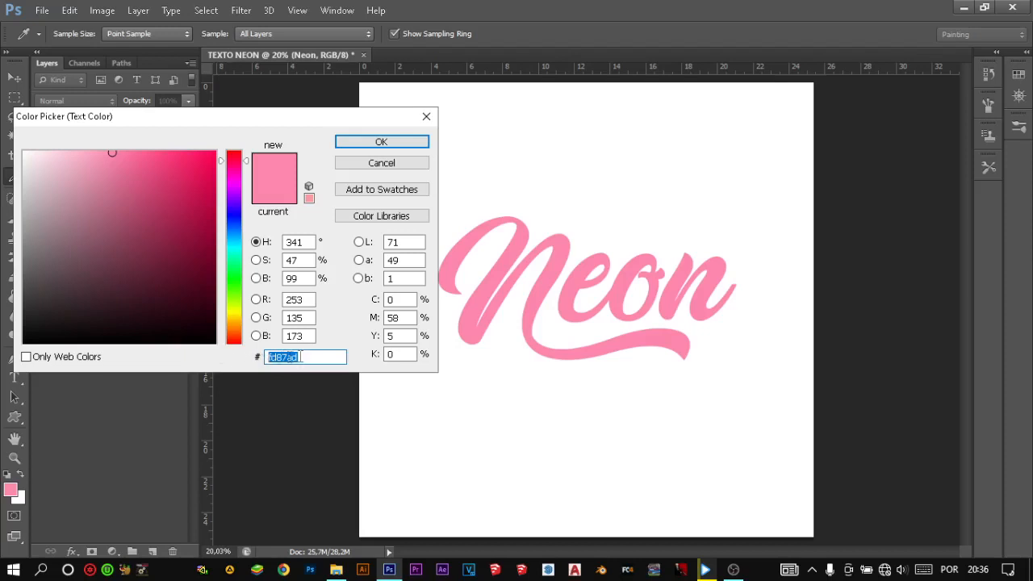
pyautogui.click(381, 142)
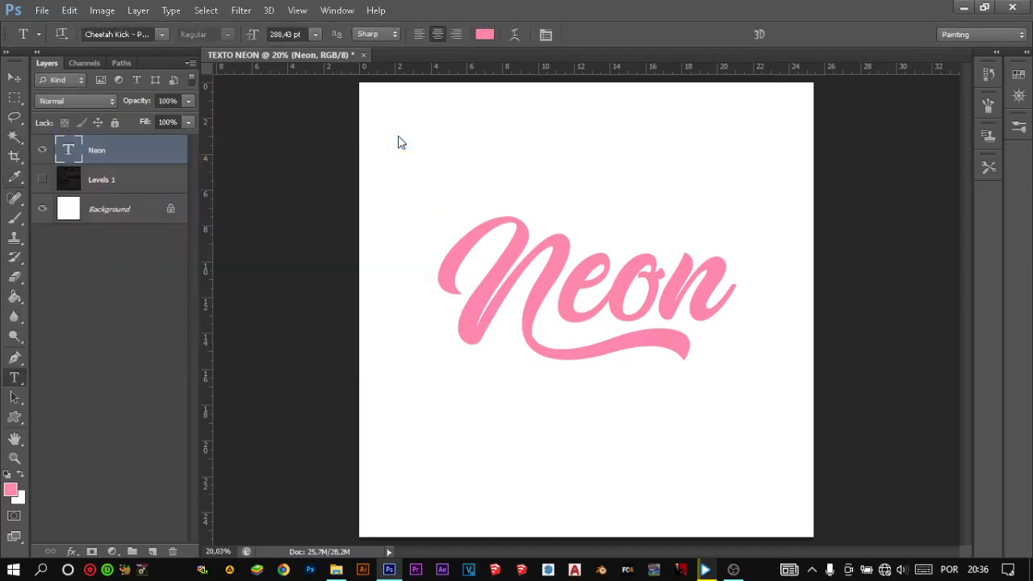
# - Show the Levels 1 brick wall layer and centre the Neon text on the Background both vertically and horizontally
pyautogui.click(42, 179)
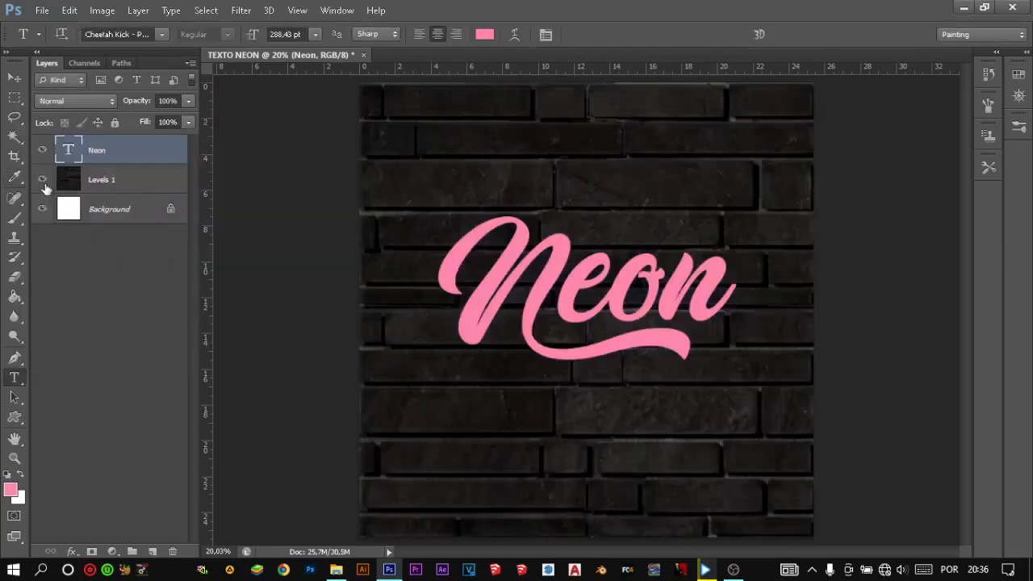
pyautogui.click(15, 77)
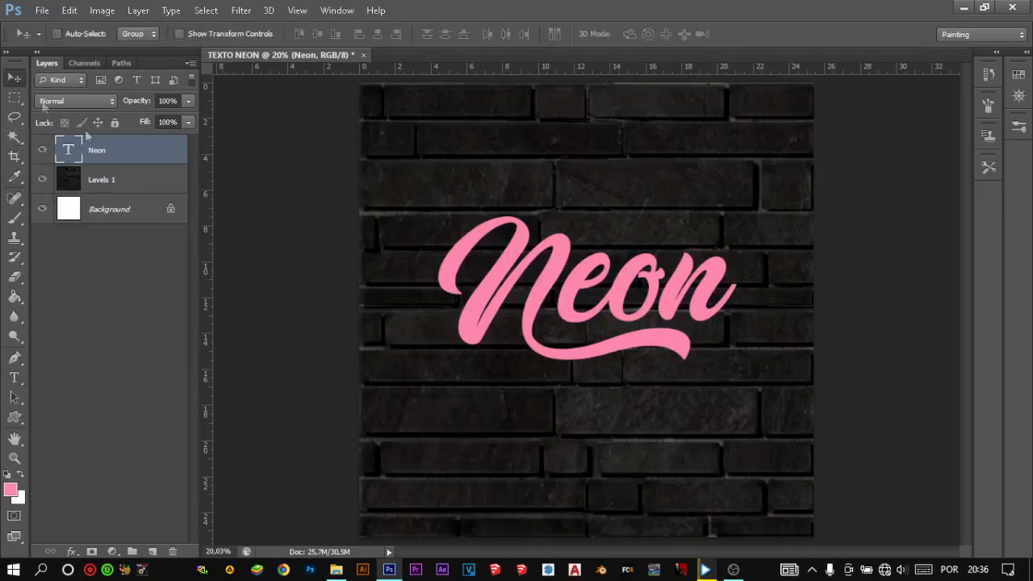
pyautogui.moveTo(632, 296); pyautogui.dragTo(618, 303)
pyautogui.keyDown('ctrl'); pyautogui.click(119, 211); pyautogui.keyUp('ctrl')
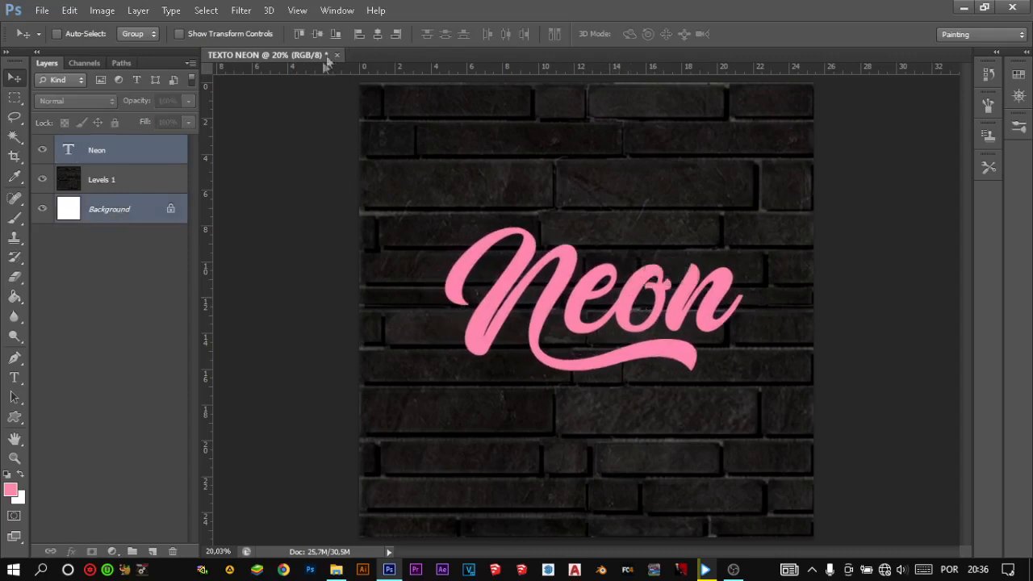
pyautogui.click(316, 34)
pyautogui.click(377, 34)
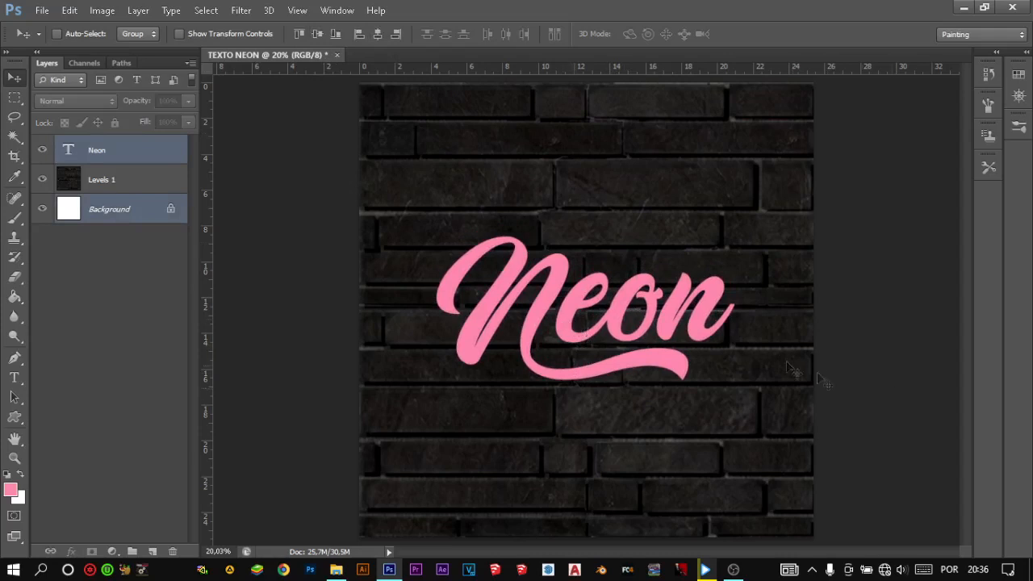
pyautogui.click(15, 297)
pyautogui.click(78, 324)
pyautogui.click(14, 78)
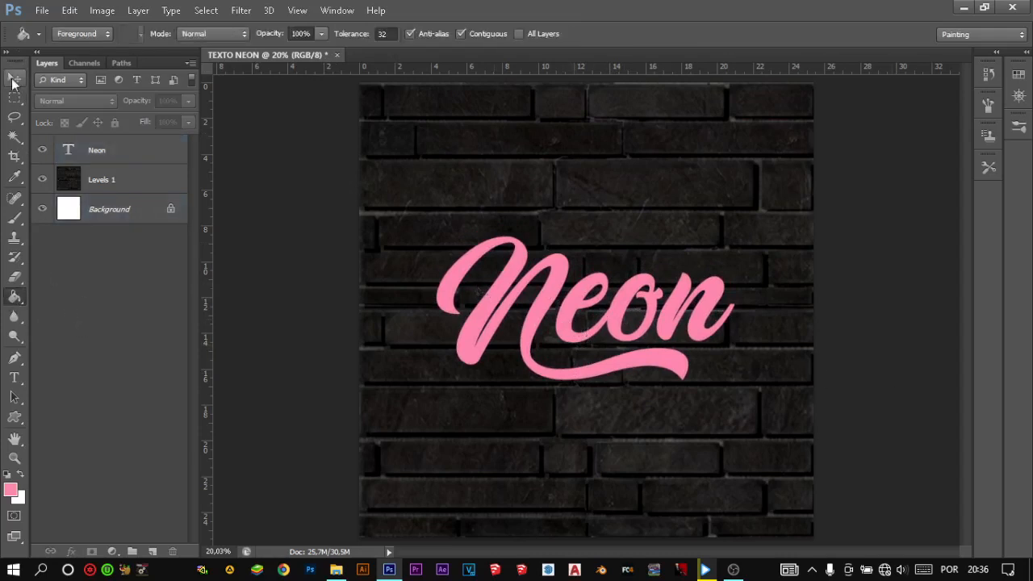
pyautogui.click(475, 331)
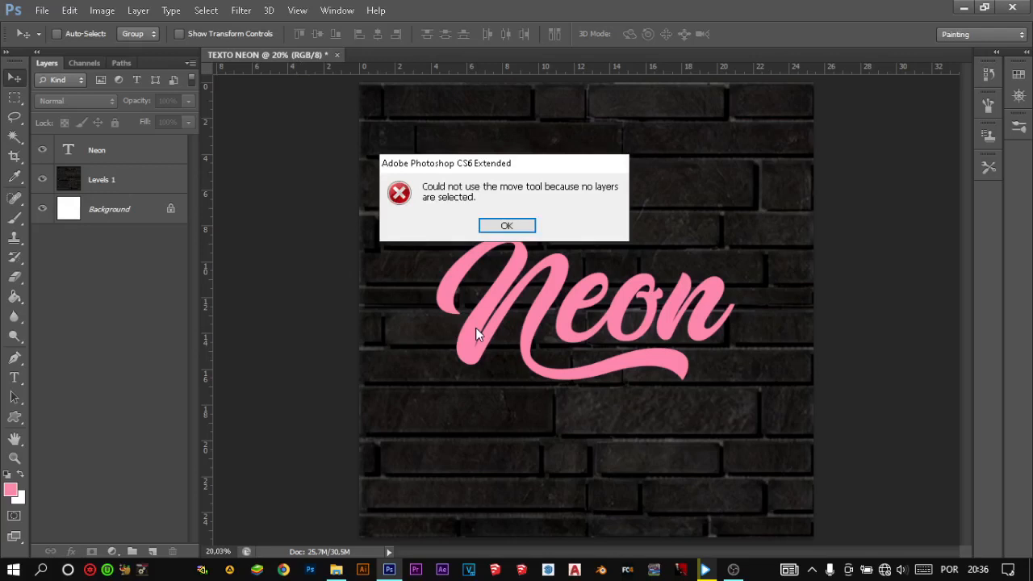
pyautogui.click(505, 224)
pyautogui.click(470, 334)
pyautogui.click(516, 227)
# - Open the blending options of the Neon text layer and place the dialog so the lettering stays in view
pyautogui.click(148, 162)
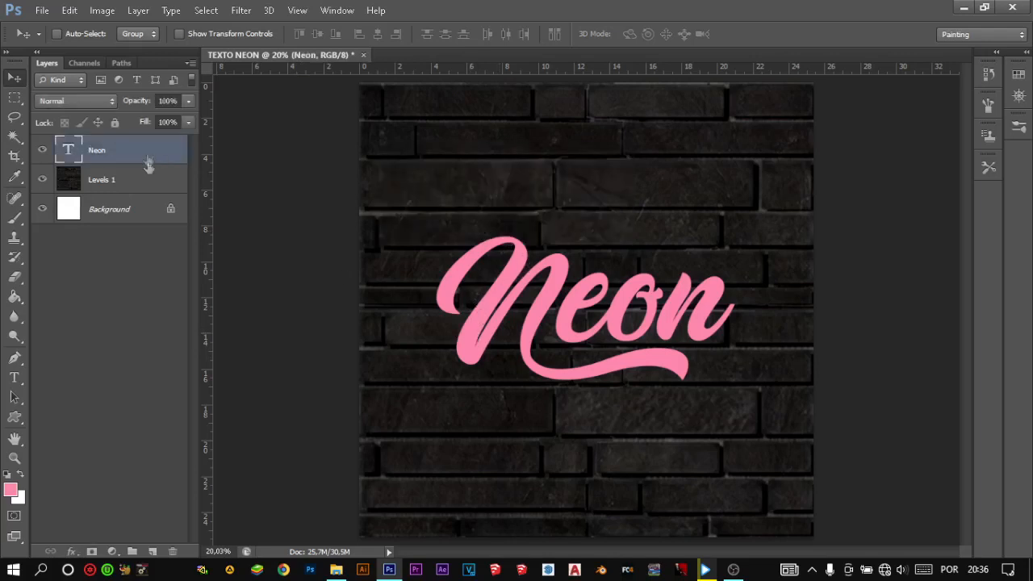
pyautogui.rightClick(147, 151)
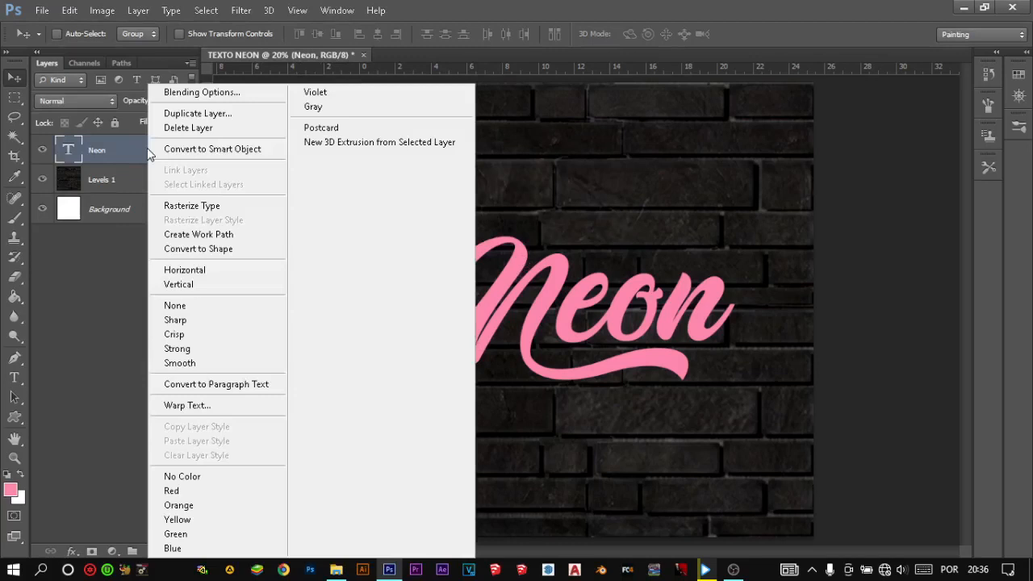
pyautogui.click(213, 96)
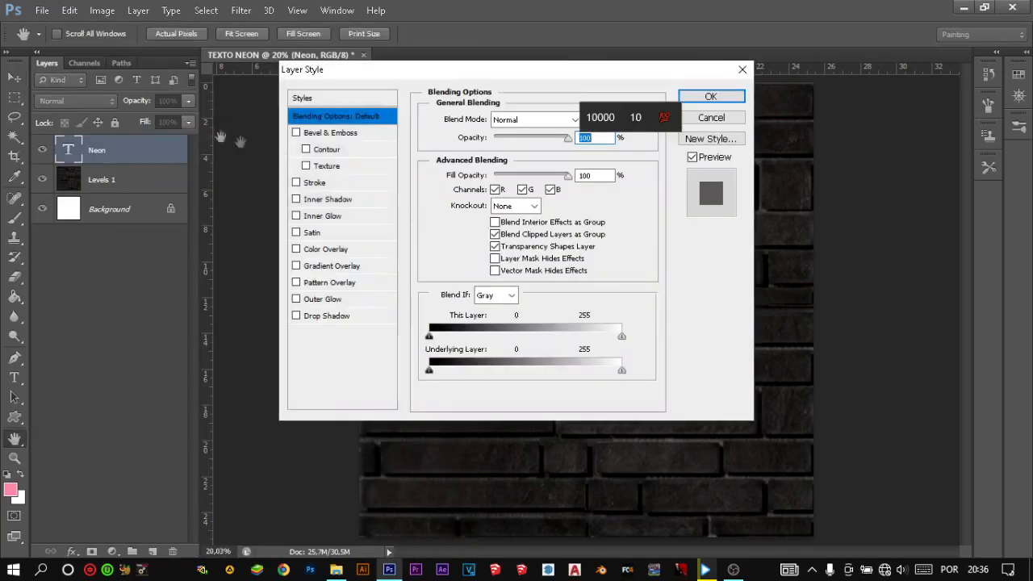
pyautogui.moveTo(458, 71); pyautogui.dragTo(184, 88)
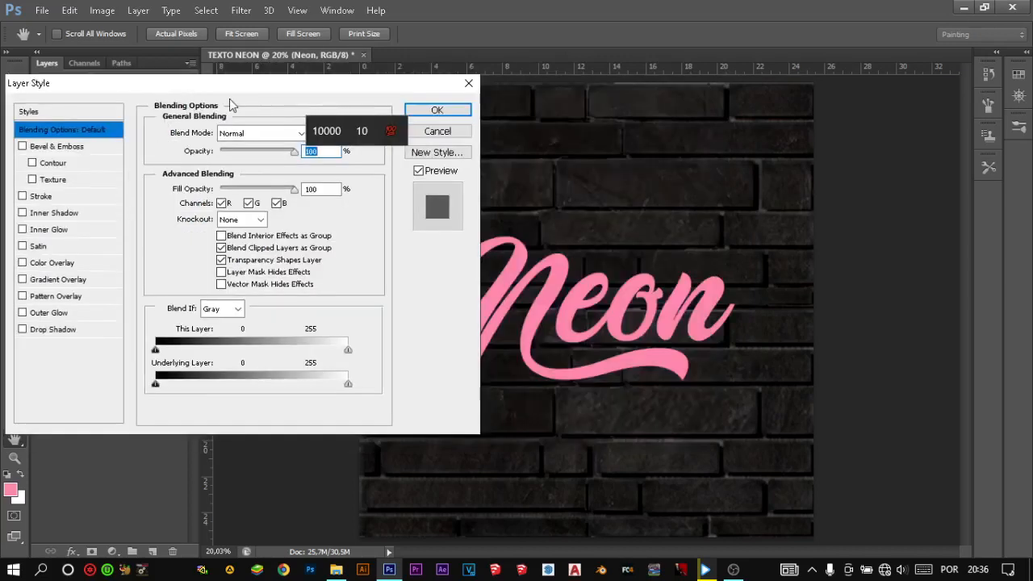
pyautogui.moveTo(249, 87); pyautogui.dragTo(227, 88)
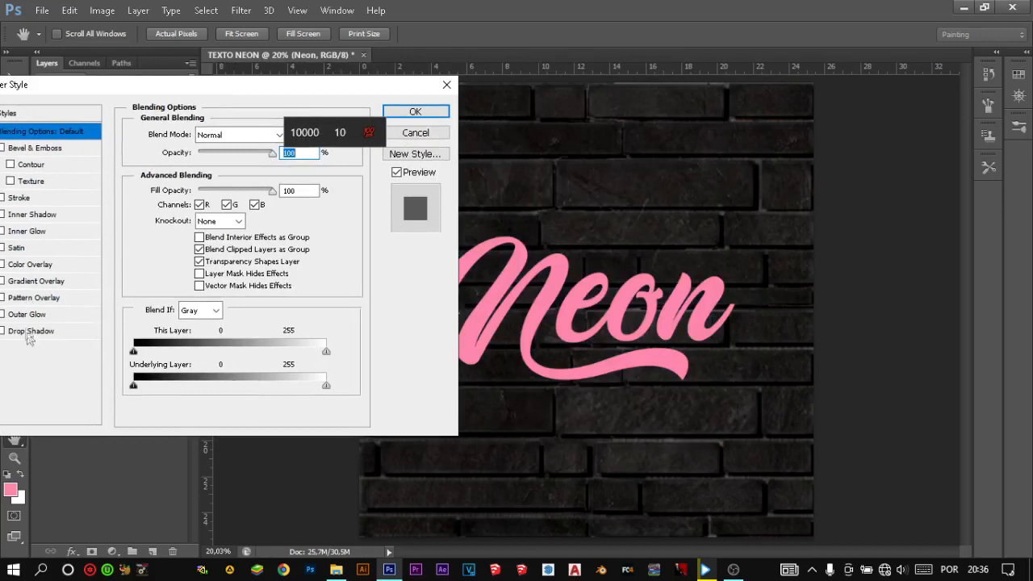
# - Enable an Outer Glow on the Neon text and set its colour to the pinkish red d62546
pyautogui.click(26, 316)
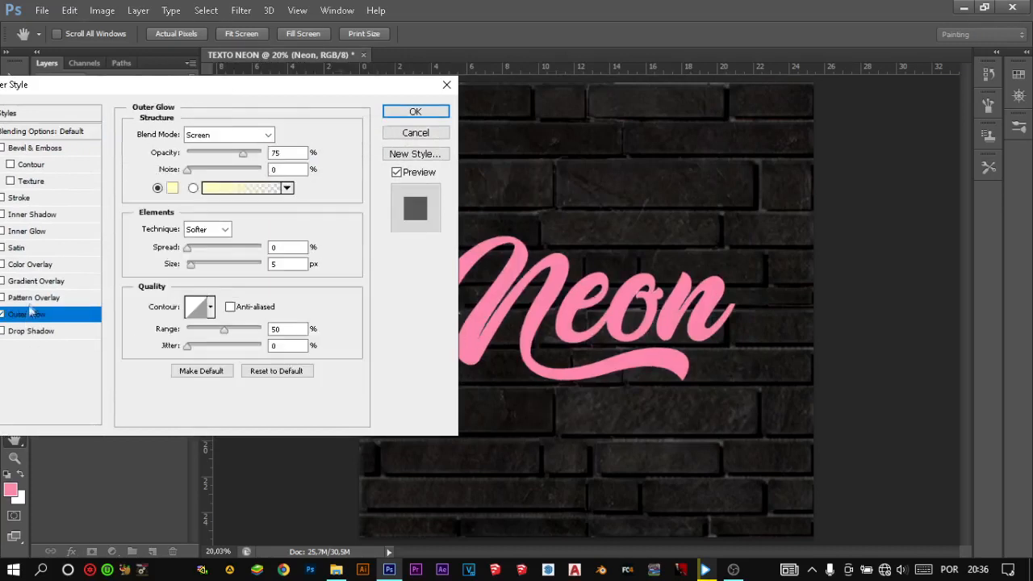
pyautogui.click(172, 188)
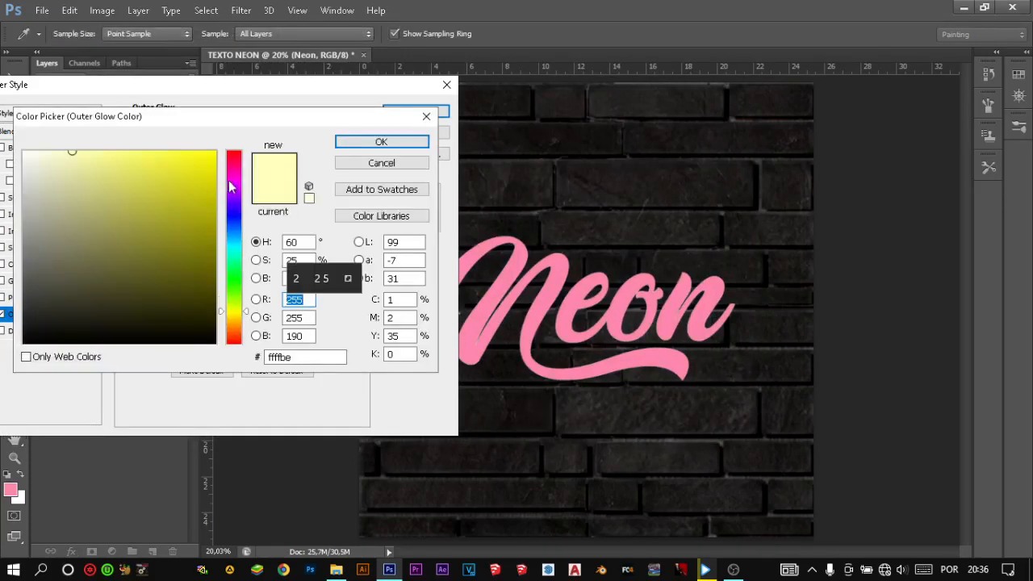
pyautogui.click(234, 151)
pyautogui.moveTo(184, 181)
pyautogui.mouseDown()
pyautogui.moveTo(180, 168)
pyautogui.moveTo(173, 190)
pyautogui.moveTo(194, 194)
pyautogui.moveTo(178, 187)
pyautogui.mouseUp()
pyautogui.moveTo(234, 154)
pyautogui.mouseDown()
pyautogui.moveTo(234, 168)
pyautogui.moveTo(232, 158)
pyautogui.mouseUp()
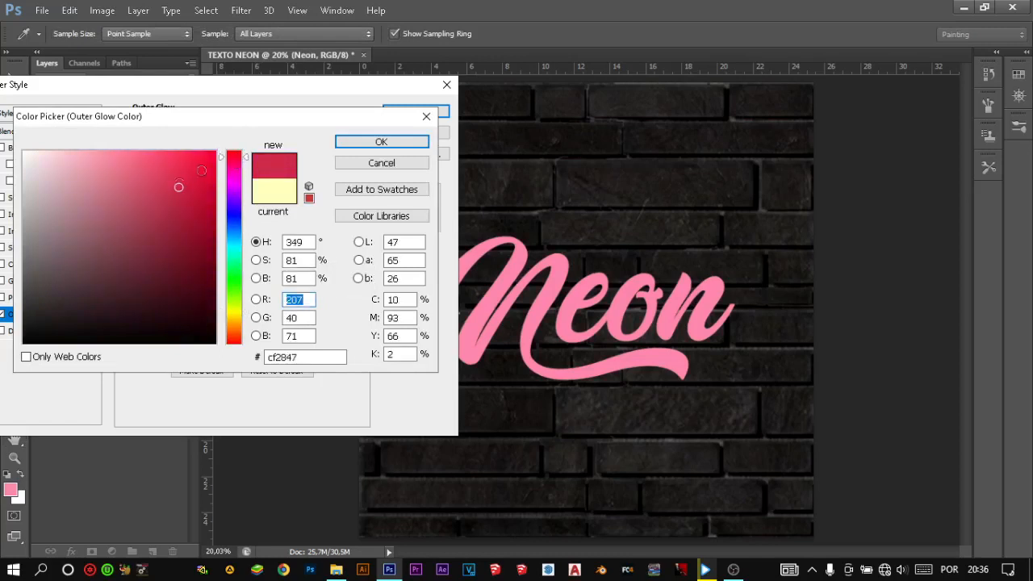
pyautogui.moveTo(176, 185); pyautogui.dragTo(182, 178)
pyautogui.click(380, 142)
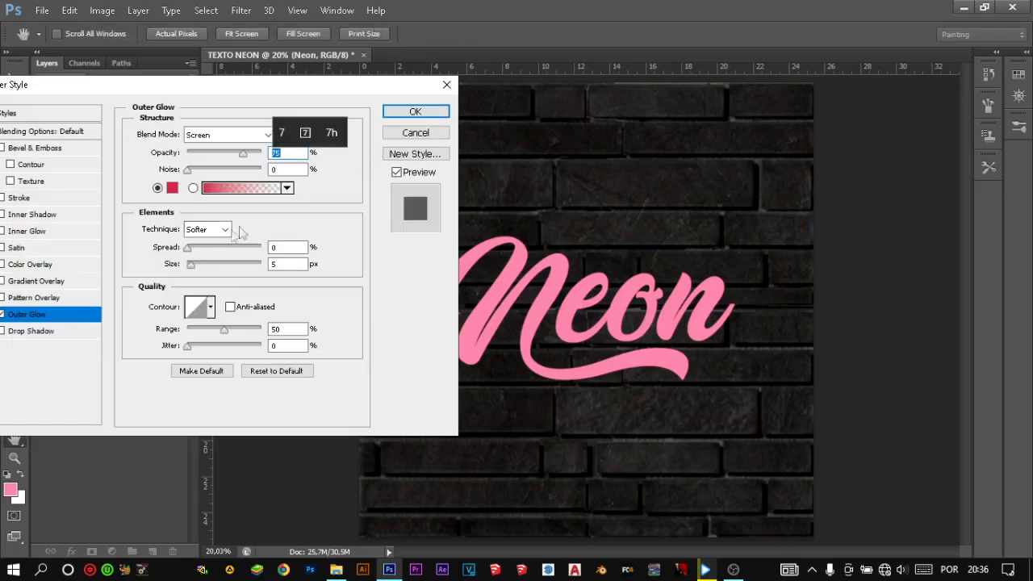
# - Set the Outer Glow to 100% opacity, 0% spread and 139 px size
pyautogui.moveTo(247, 158); pyautogui.dragTo(292, 160)
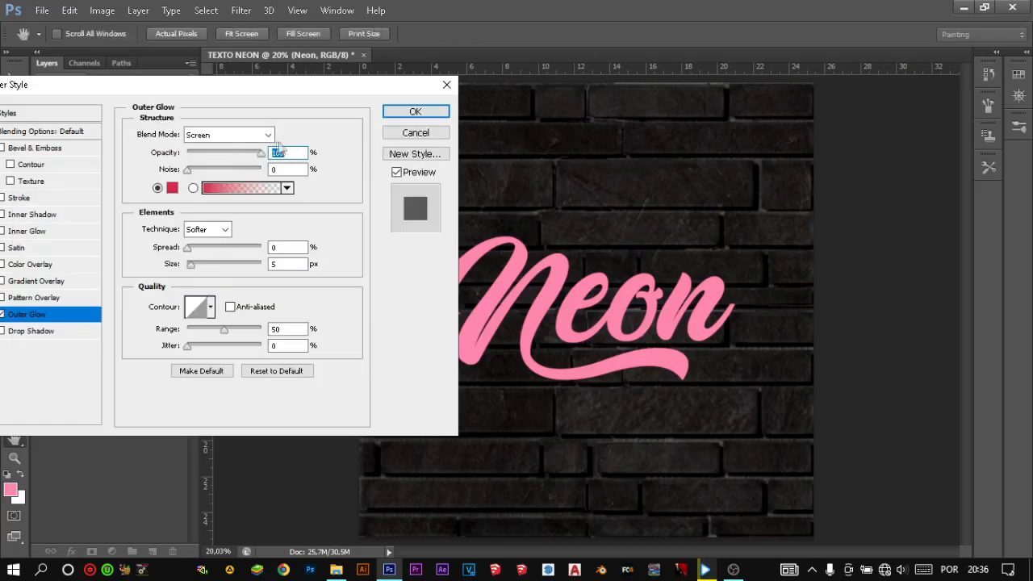
pyautogui.moveTo(188, 248); pyautogui.dragTo(166, 241)
pyautogui.moveTo(221, 271)
pyautogui.mouseDown()
pyautogui.moveTo(242, 269)
pyautogui.moveTo(222, 264)
pyautogui.mouseUp()
pyautogui.moveTo(277, 88); pyautogui.dragTo(228, 86)
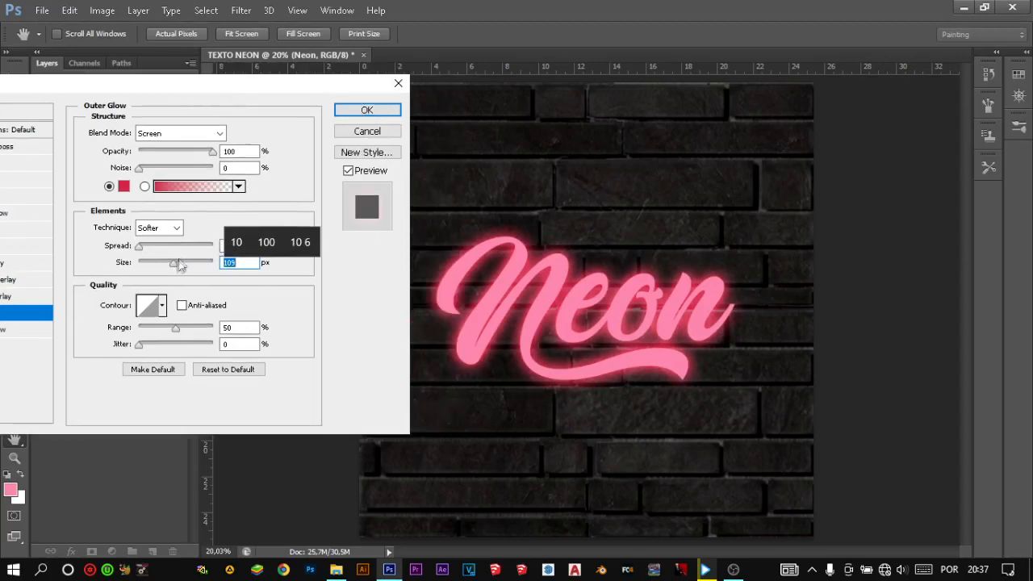
pyautogui.moveTo(182, 264); pyautogui.dragTo(139, 246)
pyautogui.moveTo(202, 83); pyautogui.dragTo(380, 85)
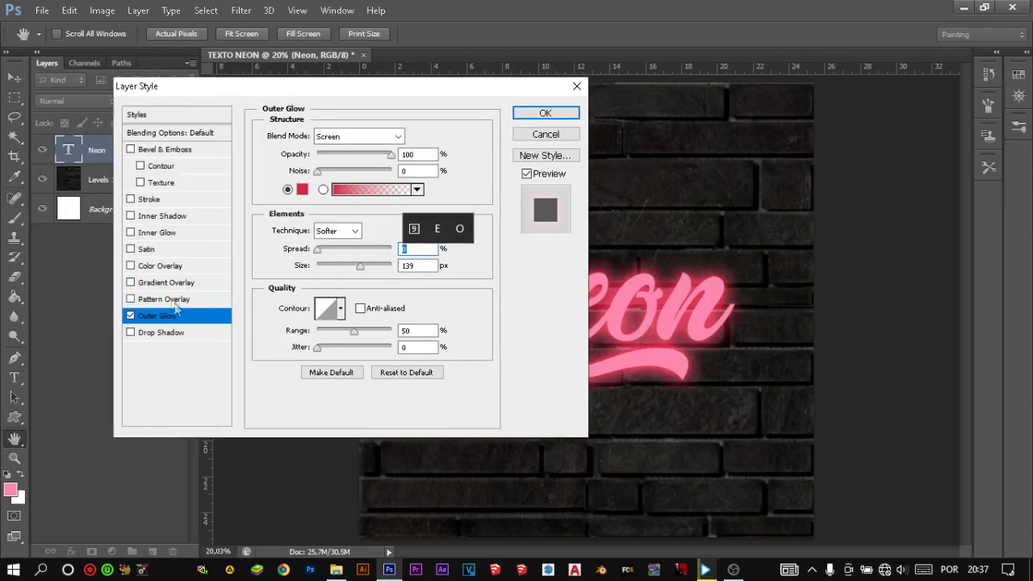
# - Enable an Inner Glow on the Neon text and copy the hex code of the Outer Glow colour
pyautogui.click(163, 233)
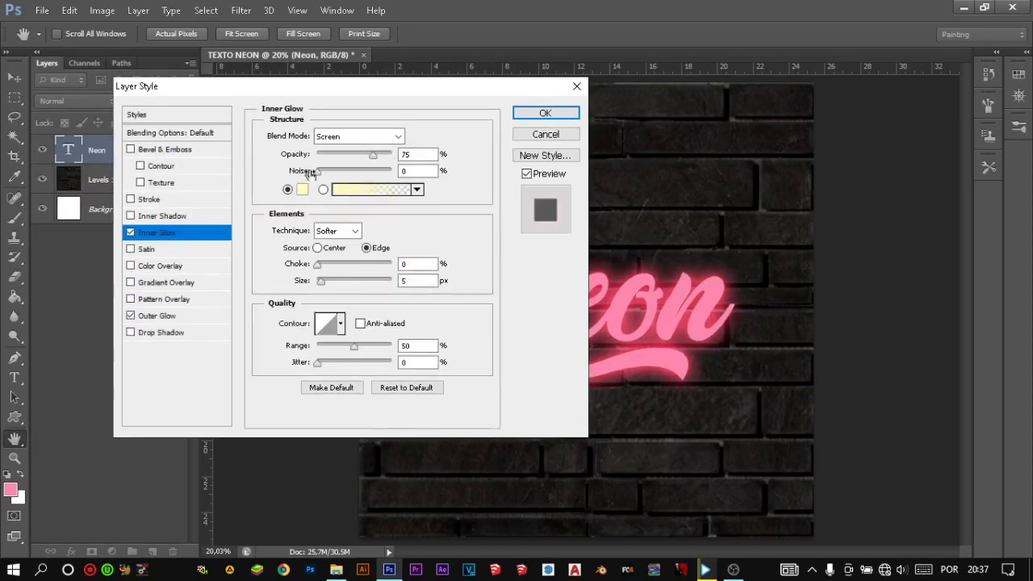
pyautogui.click(172, 317)
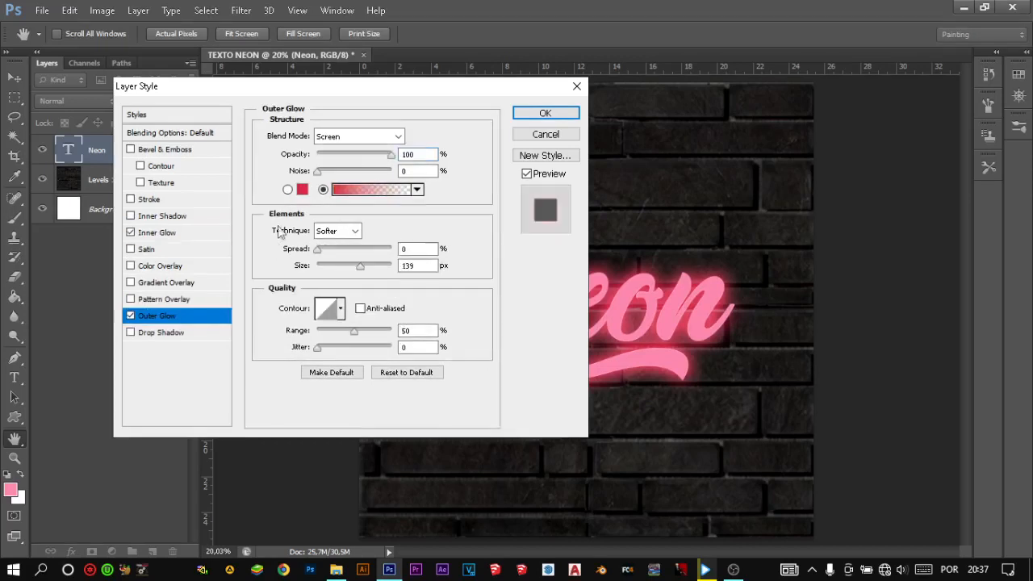
pyautogui.click(305, 191)
pyautogui.click(316, 356)
pyautogui.moveTo(316, 356); pyautogui.dragTo(282, 349)
pyautogui.rightClick(284, 356)
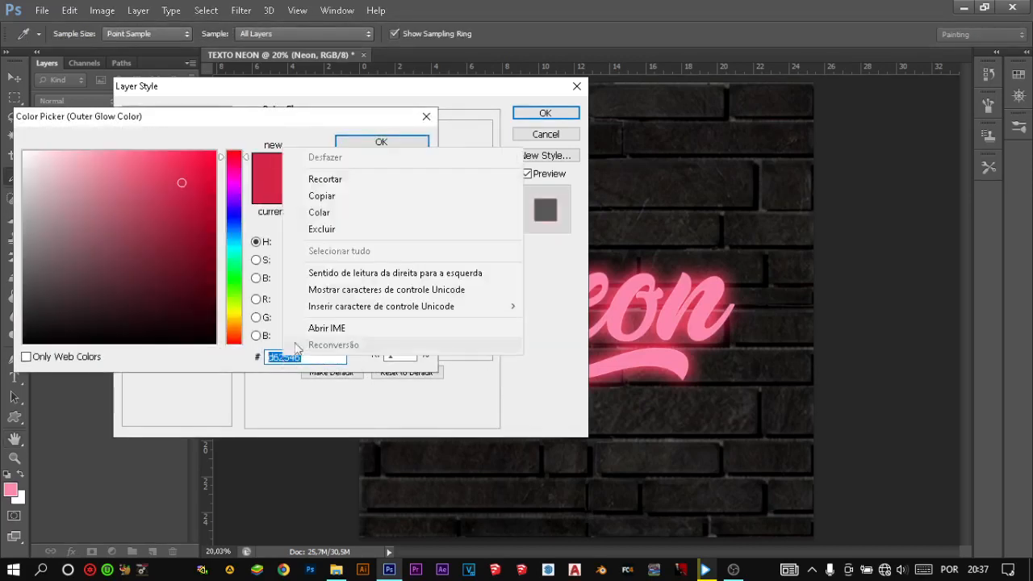
pyautogui.click(335, 198)
pyautogui.click(369, 145)
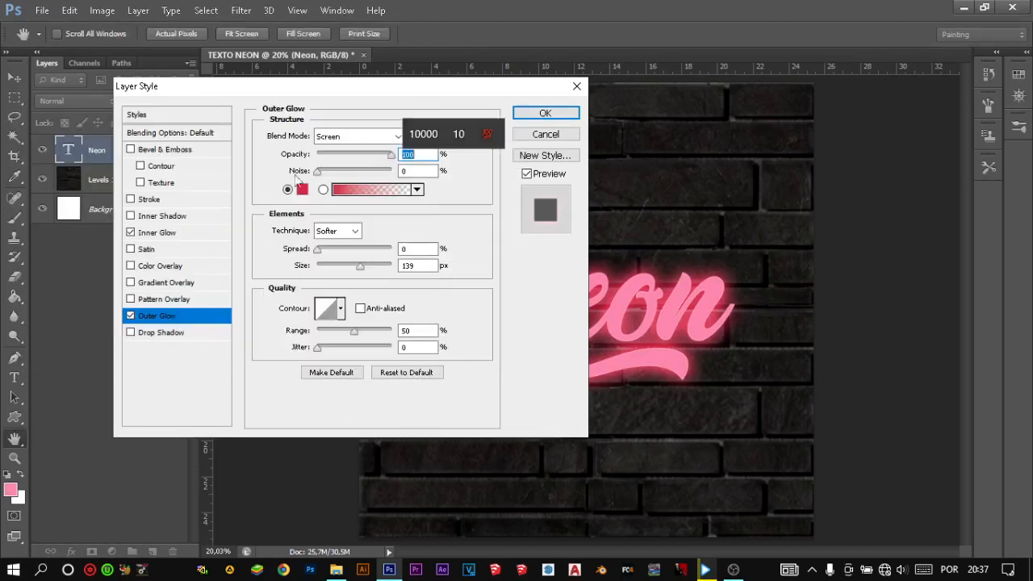
# - Set the Inner Glow colour of the Neon text to d62546, pasting the hex code copied from the Outer Glow
pyautogui.click(165, 233)
pyautogui.click(302, 188)
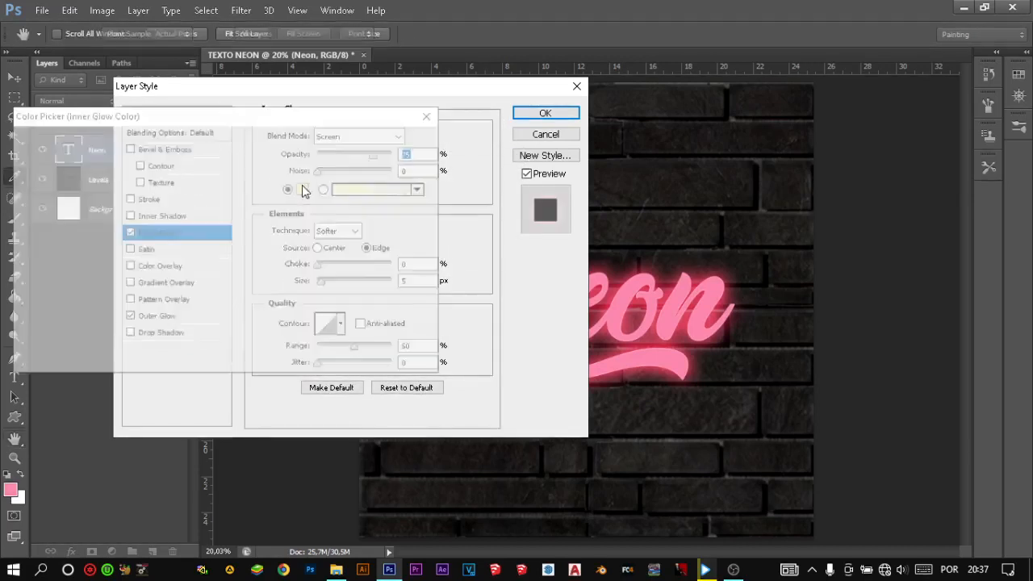
pyautogui.doubleClick(305, 356)
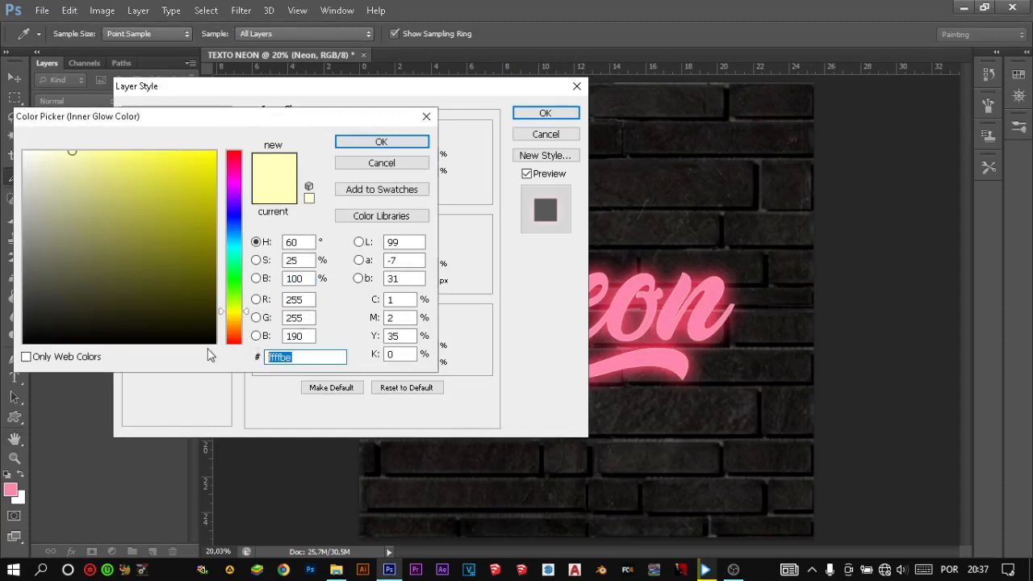
pyautogui.rightClick(308, 355)
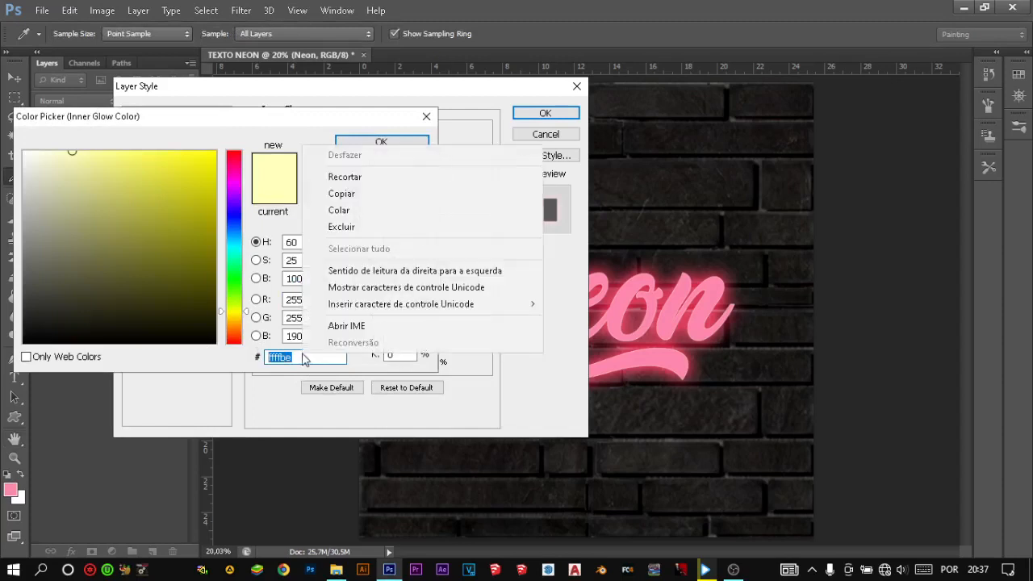
pyautogui.click(358, 210)
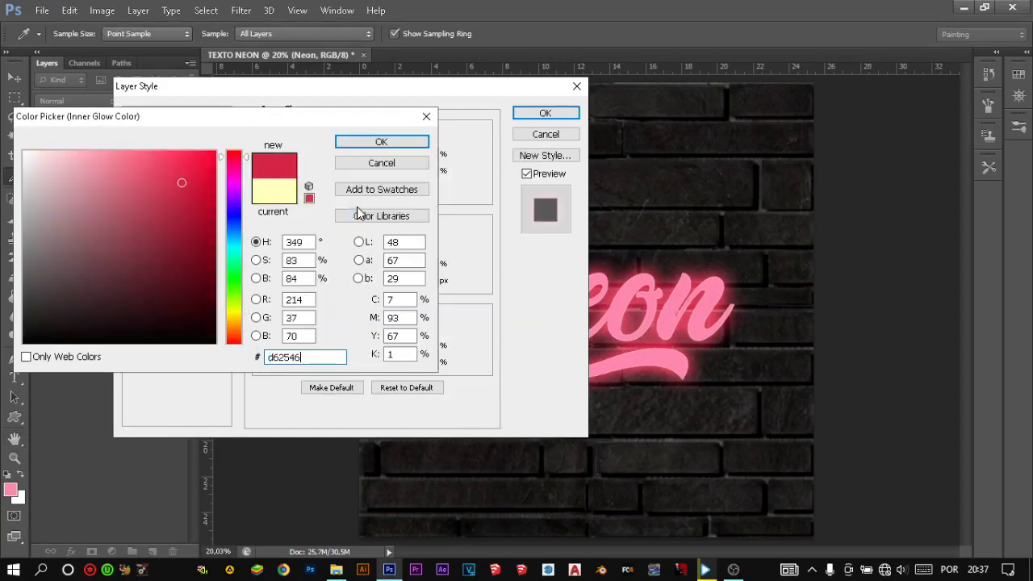
pyautogui.click(382, 142)
# - Set the Inner Glow to Linear Dodge (Add) at 100% opacity, with about 28% choke and 13 px size
pyautogui.moveTo(468, 96); pyautogui.dragTo(404, 95)
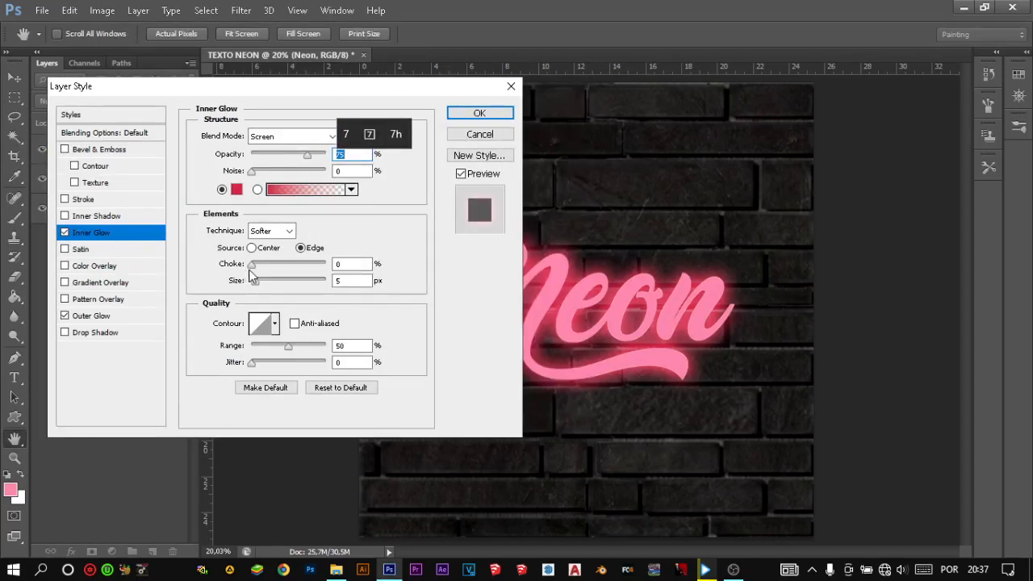
pyautogui.moveTo(315, 160); pyautogui.dragTo(332, 158)
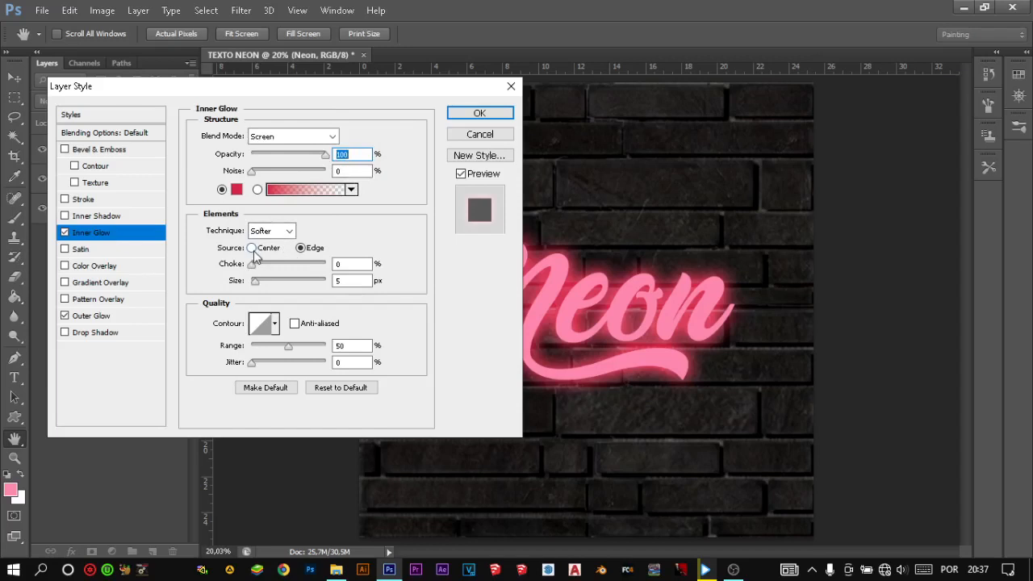
pyautogui.click(331, 136)
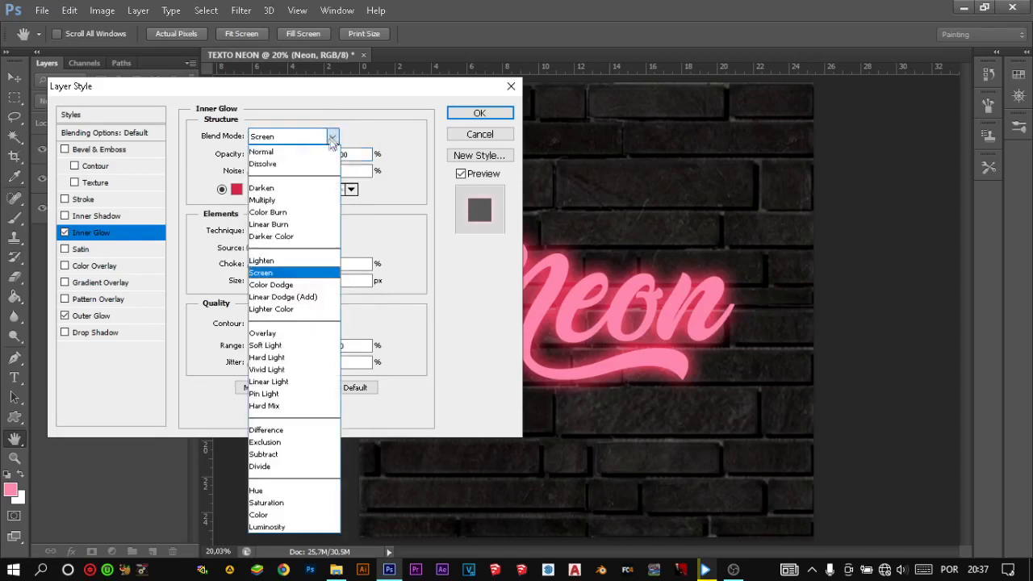
pyautogui.click(305, 297)
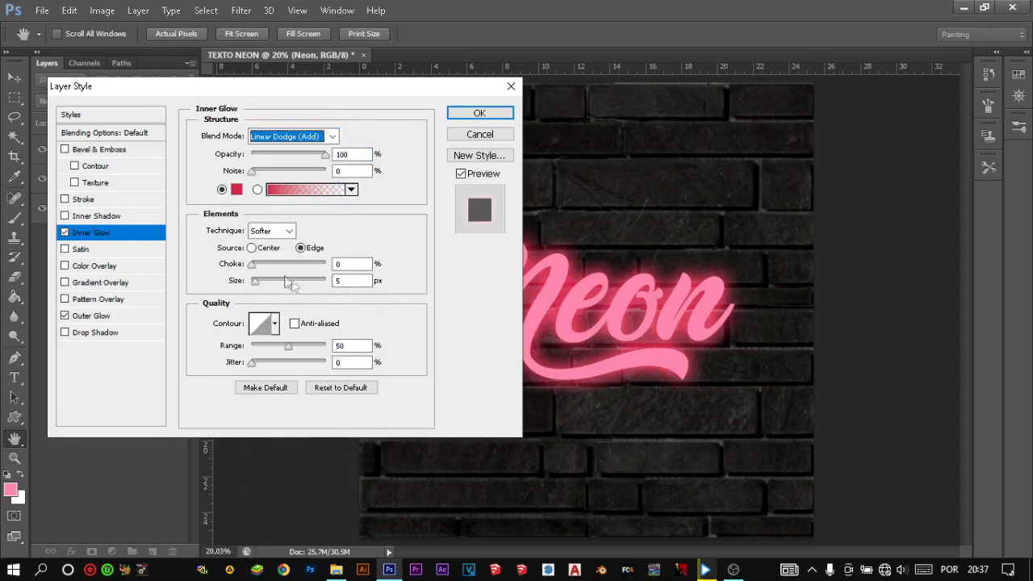
pyautogui.moveTo(253, 264); pyautogui.dragTo(259, 287)
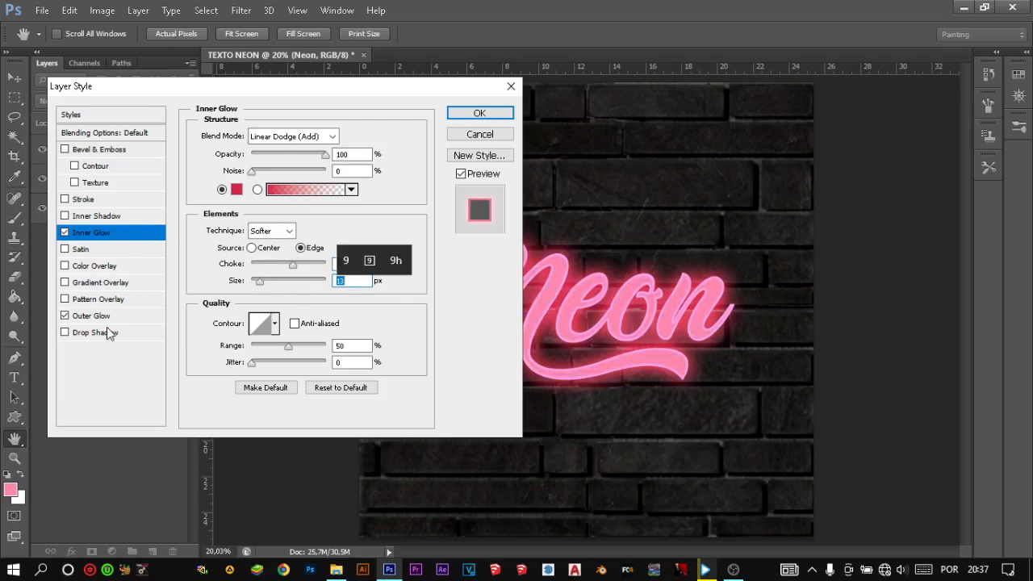
pyautogui.click(251, 171)
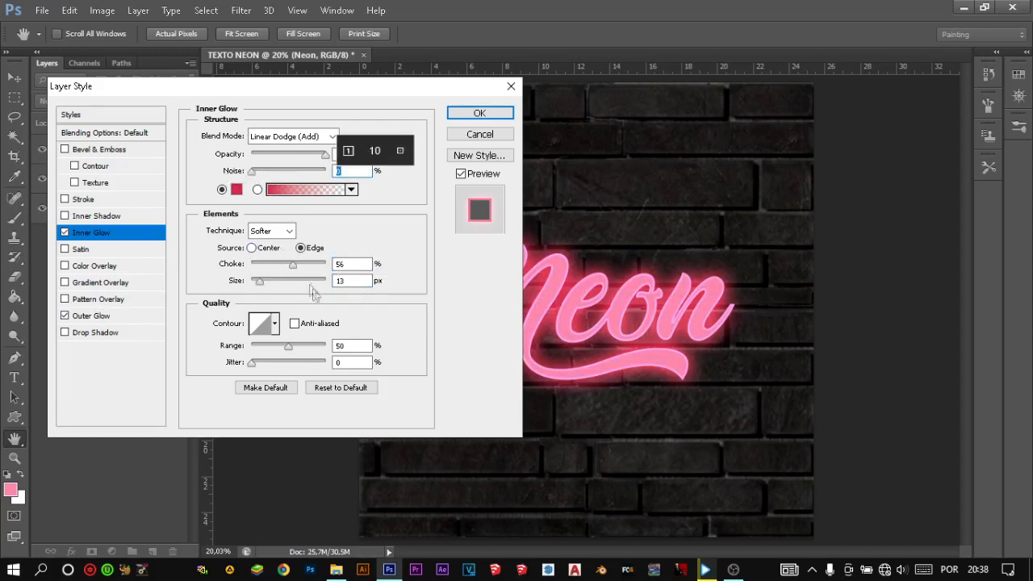
pyautogui.moveTo(293, 265); pyautogui.dragTo(273, 239)
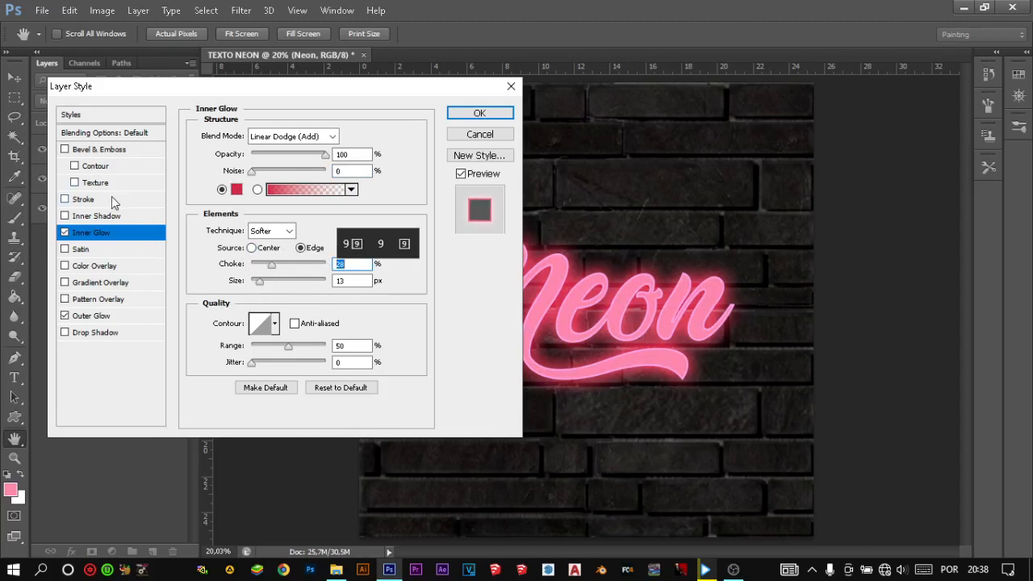
# - Enable a Drop Shadow on the Neon text with a 52° angle, 36 px distance, 11% spread and 10 px size
pyautogui.click(87, 151)
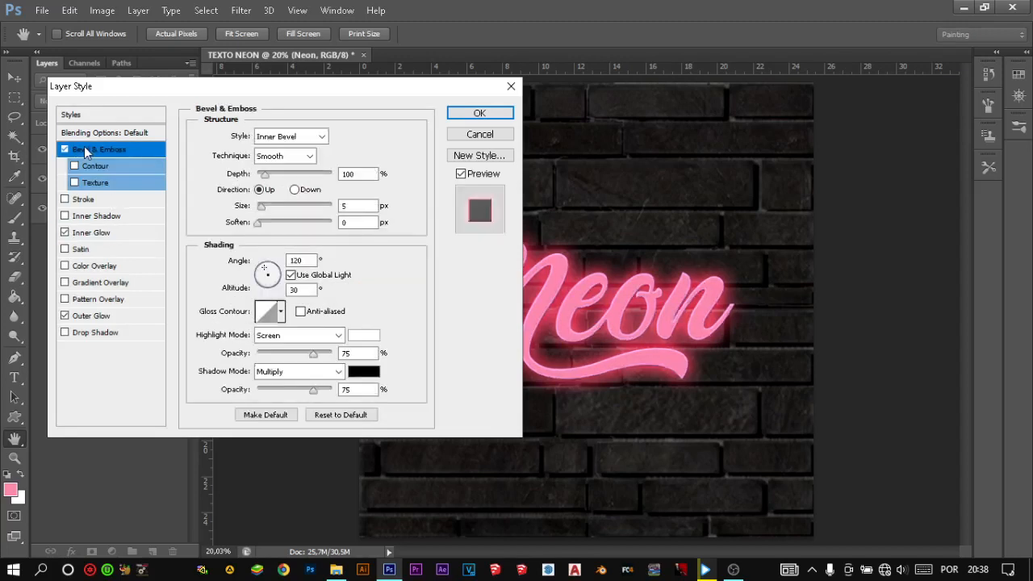
pyautogui.click(65, 150)
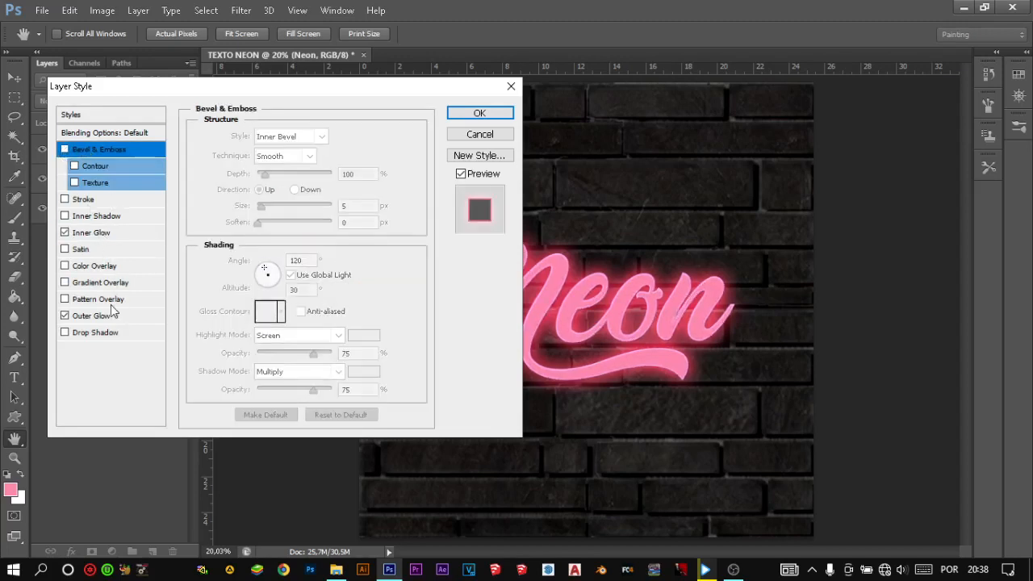
pyautogui.click(100, 334)
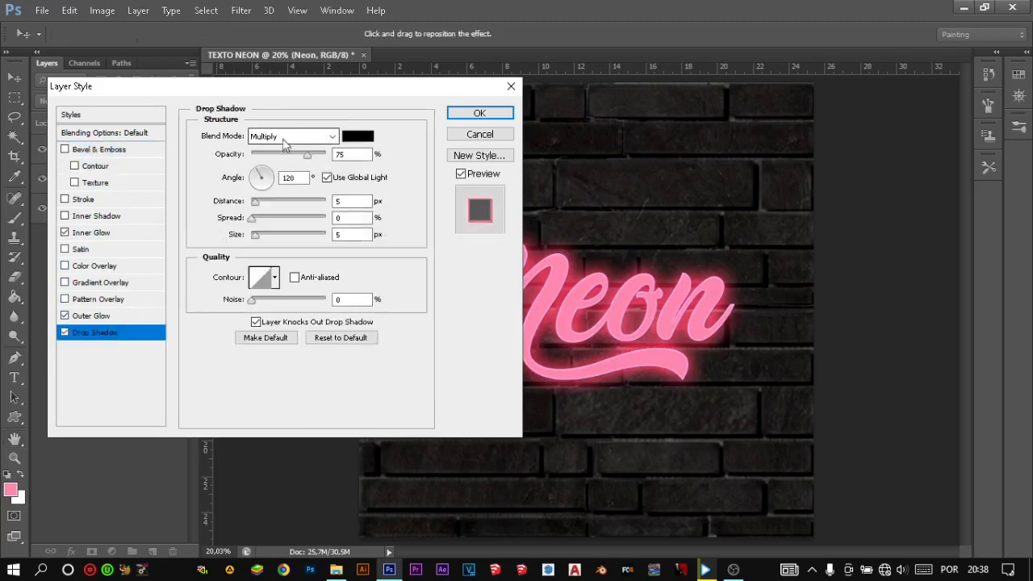
pyautogui.moveTo(342, 91); pyautogui.dragTo(287, 112)
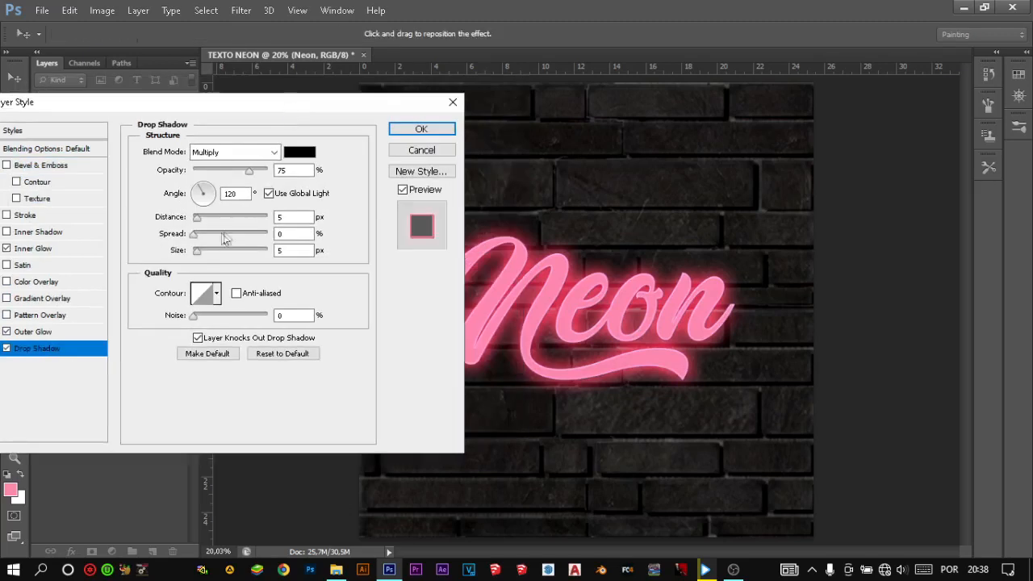
pyautogui.moveTo(201, 189); pyautogui.dragTo(218, 174)
pyautogui.moveTo(199, 219); pyautogui.dragTo(226, 229)
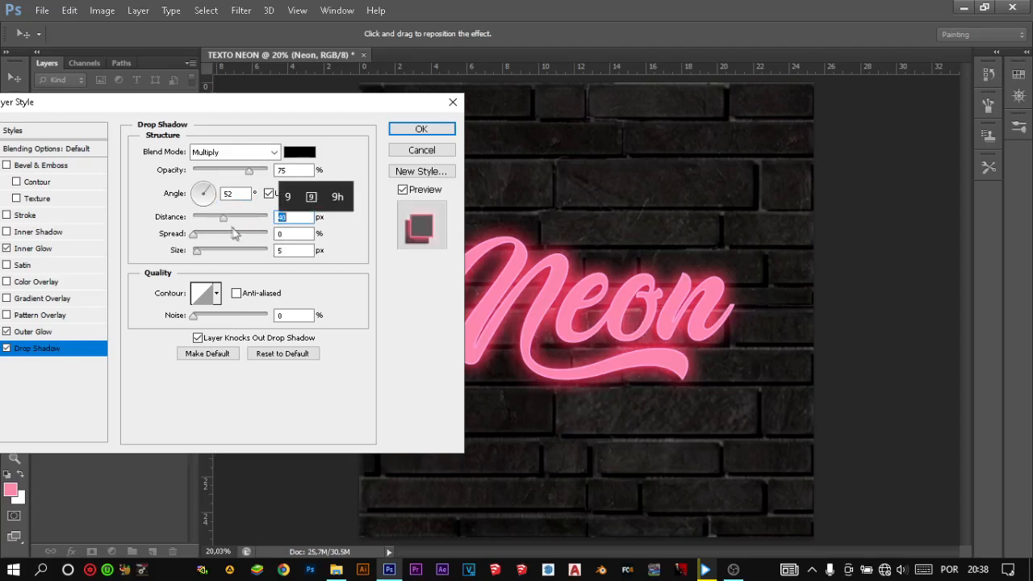
pyautogui.moveTo(195, 239); pyautogui.dragTo(221, 219)
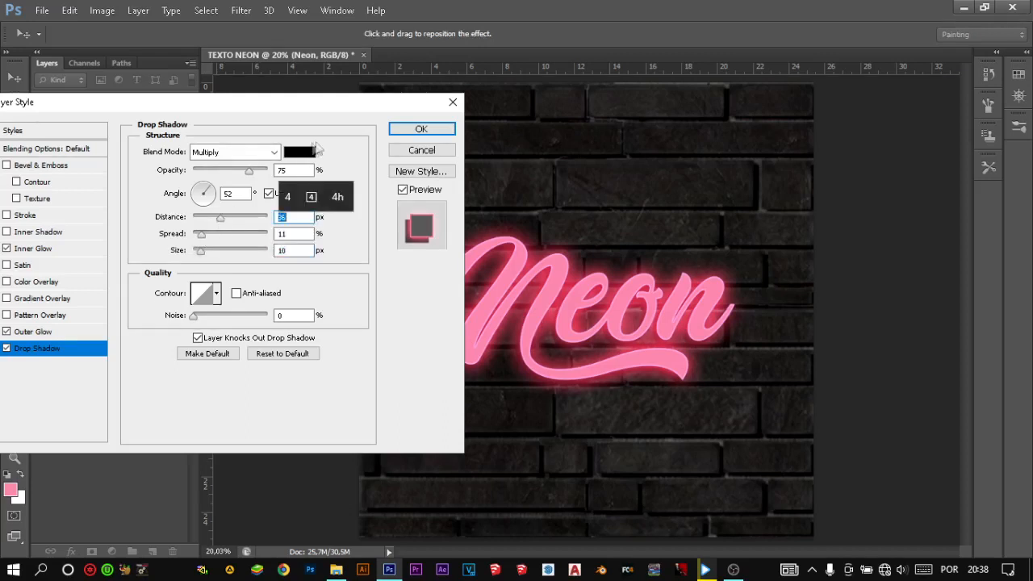
# - Enable Bevel & Emboss on the Neon text with 144% depth, 4 px size and 14 px soften
pyautogui.moveTo(342, 110)
pyautogui.mouseDown()
pyautogui.moveTo(314, 112)
pyautogui.moveTo(358, 116)
pyautogui.mouseUp()
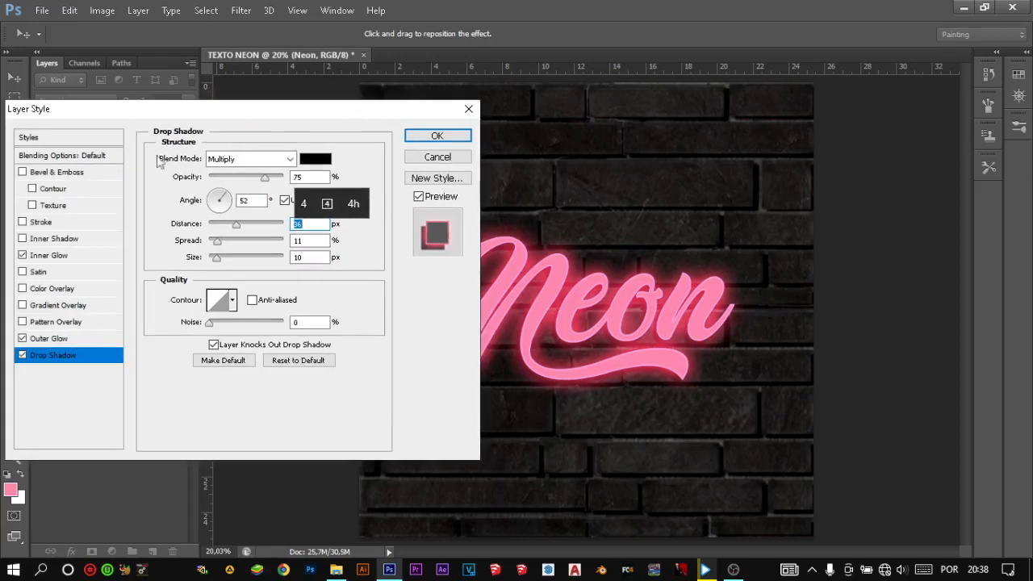
pyautogui.click(33, 172)
pyautogui.moveTo(395, 121); pyautogui.dragTo(358, 116)
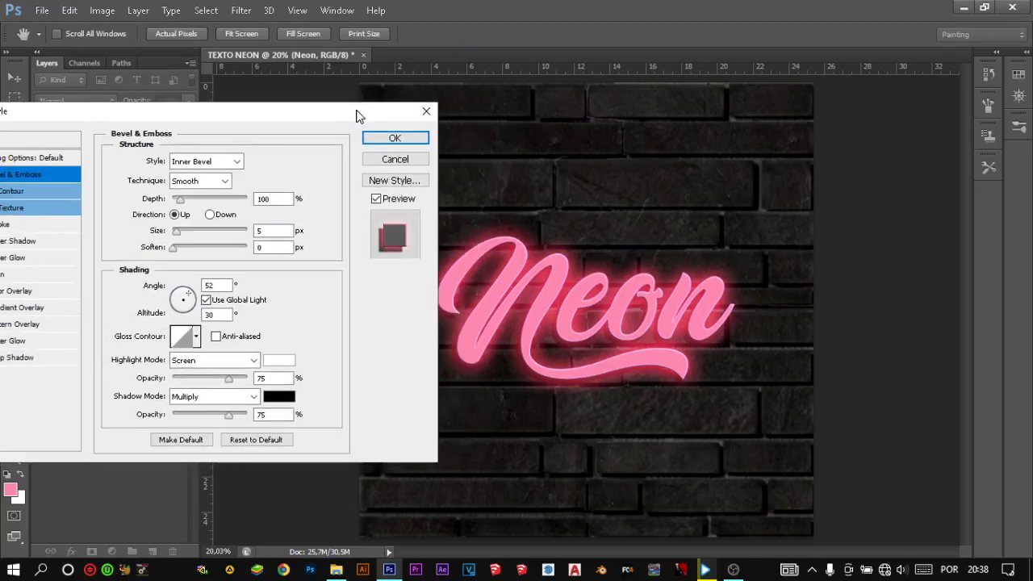
pyautogui.moveTo(183, 203); pyautogui.dragTo(238, 246)
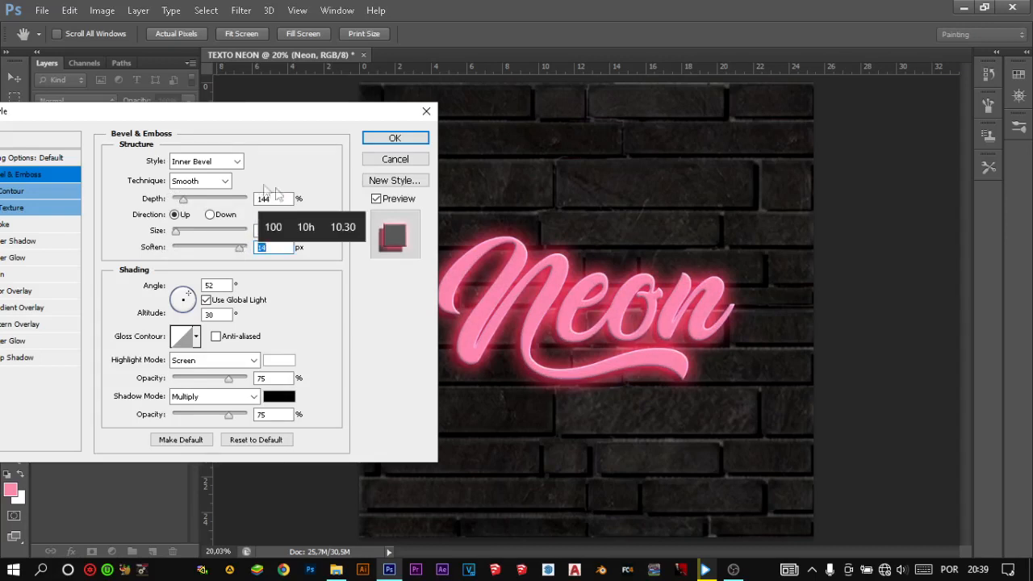
# - Set the Outer Glow's blend mode to Linear Dodge (Add) with 0% spread and 150 px size
pyautogui.click(21, 341)
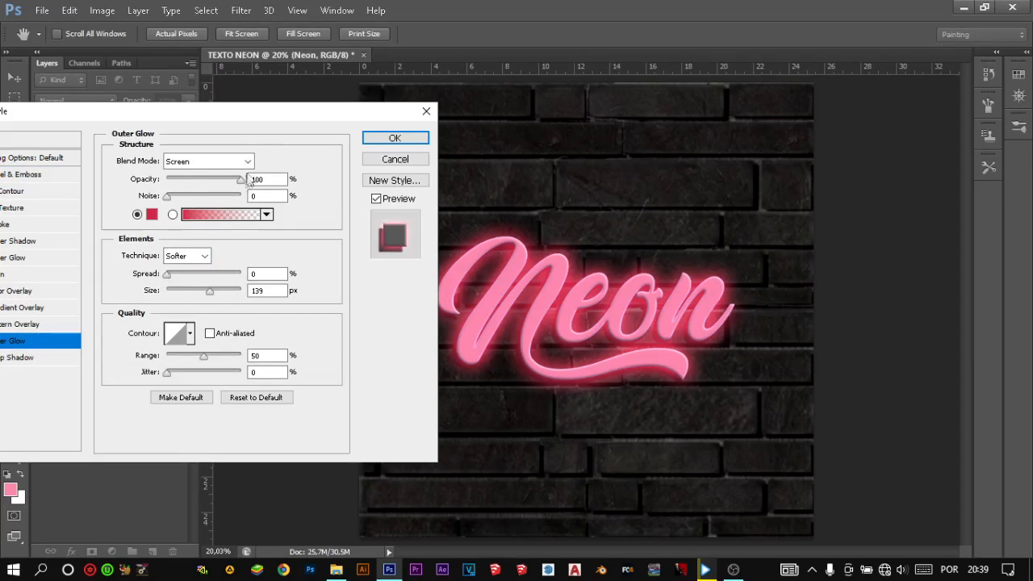
pyautogui.click(218, 161)
pyautogui.click(223, 321)
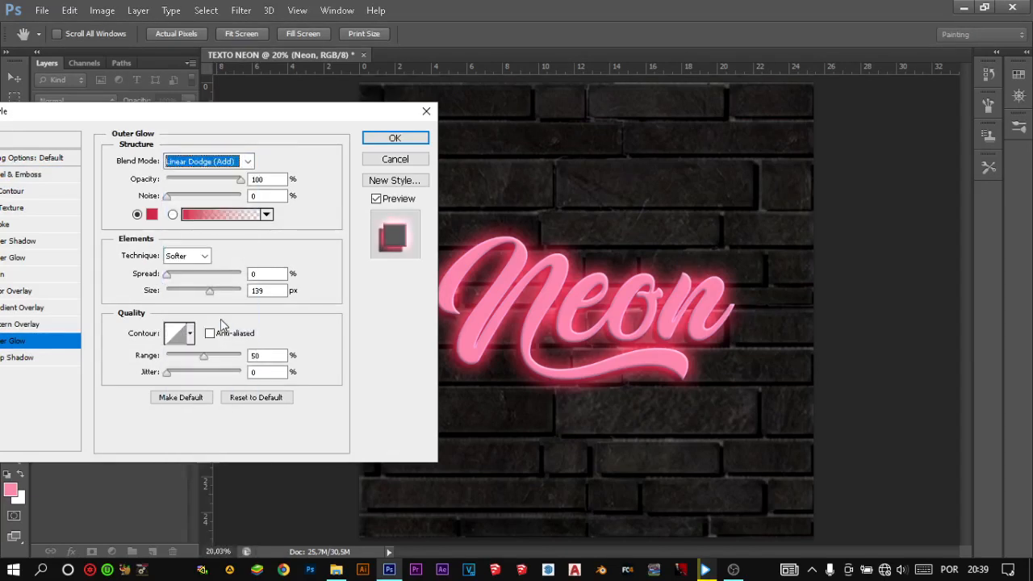
pyautogui.moveTo(167, 278); pyautogui.dragTo(143, 274)
pyautogui.moveTo(209, 292)
pyautogui.mouseDown()
pyautogui.moveTo(187, 295)
pyautogui.moveTo(254, 301)
pyautogui.moveTo(215, 293)
pyautogui.mouseUp()
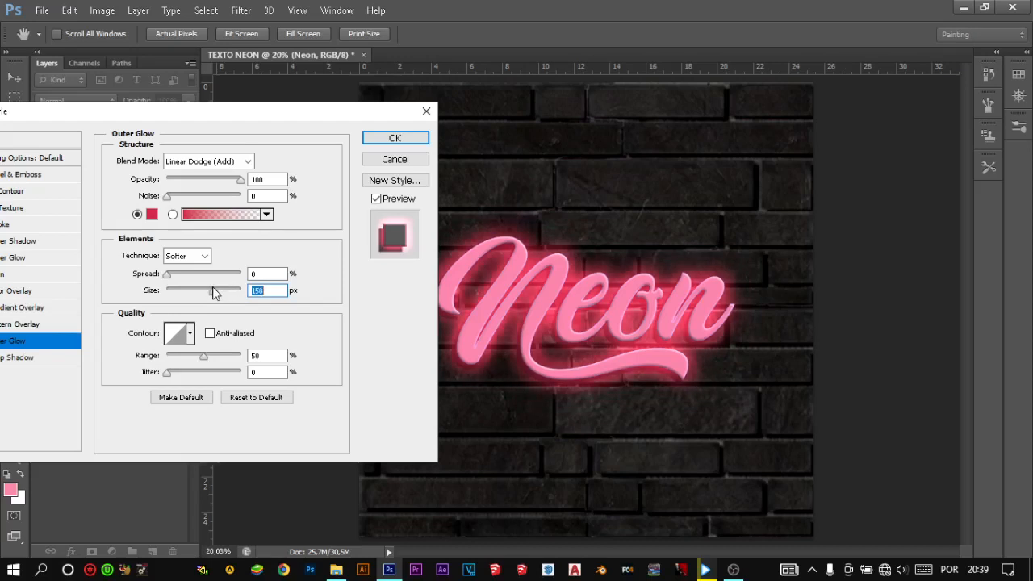
# - Try the Outer Glow in Lighter Color mode at 155 px and in Lighten mode at 144 px
pyautogui.click(247, 162)
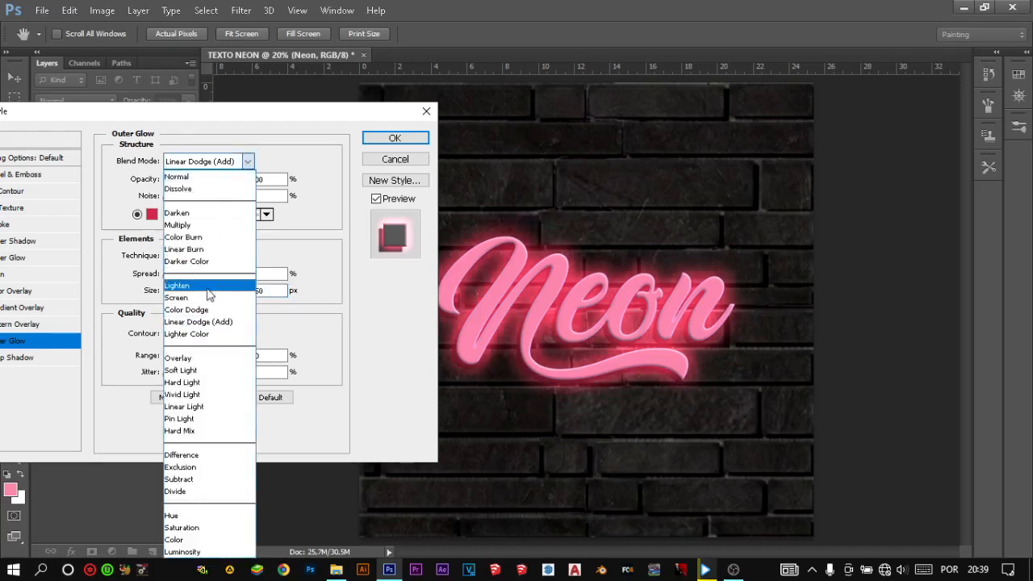
pyautogui.click(213, 335)
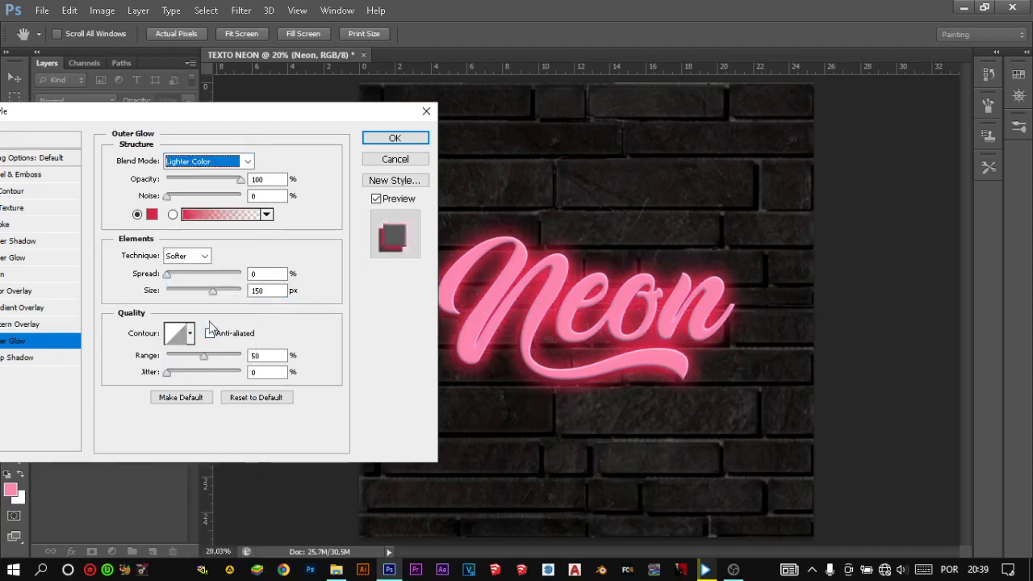
pyautogui.moveTo(213, 291); pyautogui.dragTo(214, 291)
pyautogui.click(247, 161)
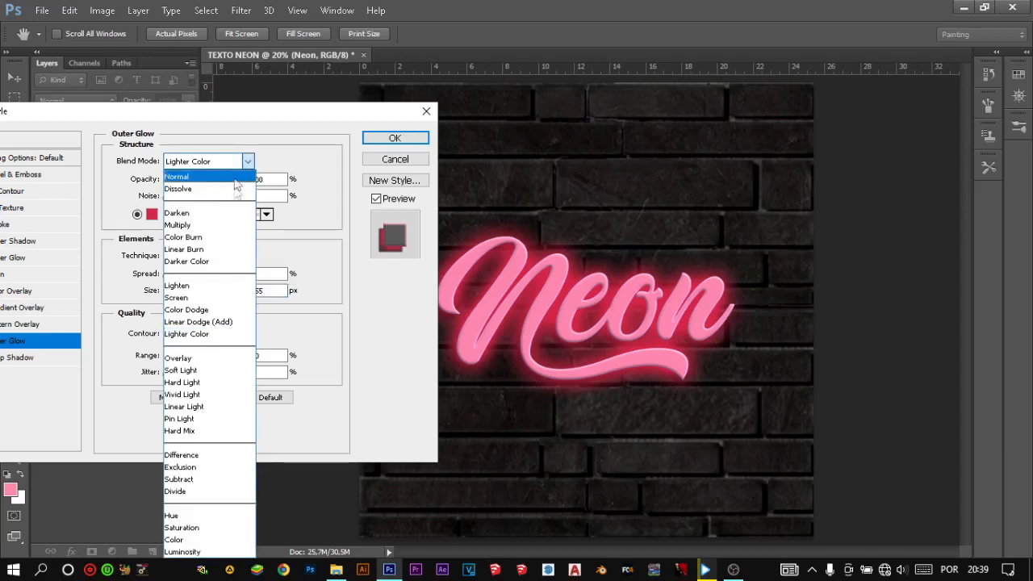
pyautogui.click(194, 286)
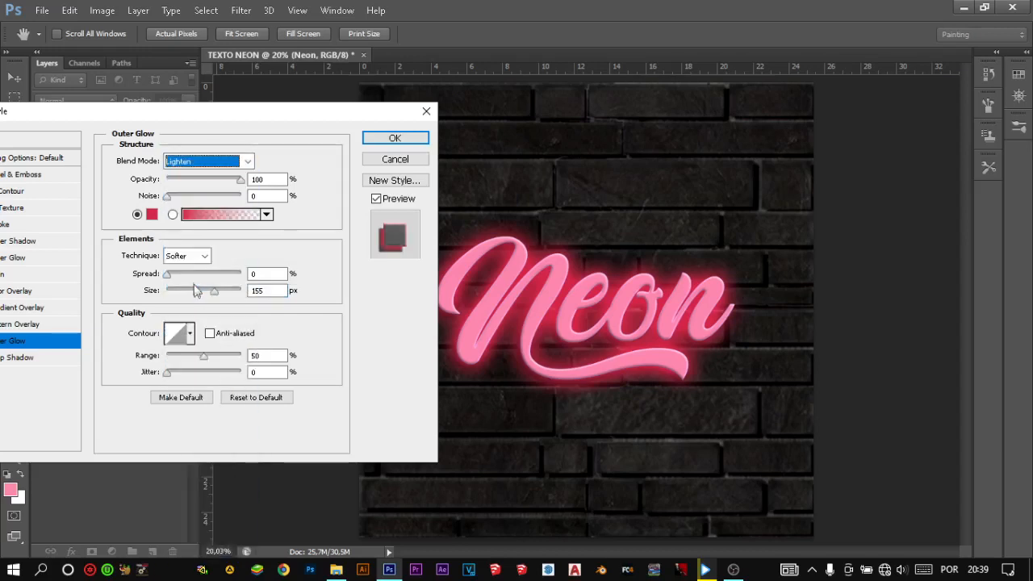
pyautogui.moveTo(217, 291)
pyautogui.mouseDown()
pyautogui.moveTo(200, 293)
pyautogui.moveTo(220, 292)
pyautogui.moveTo(211, 293)
pyautogui.mouseUp()
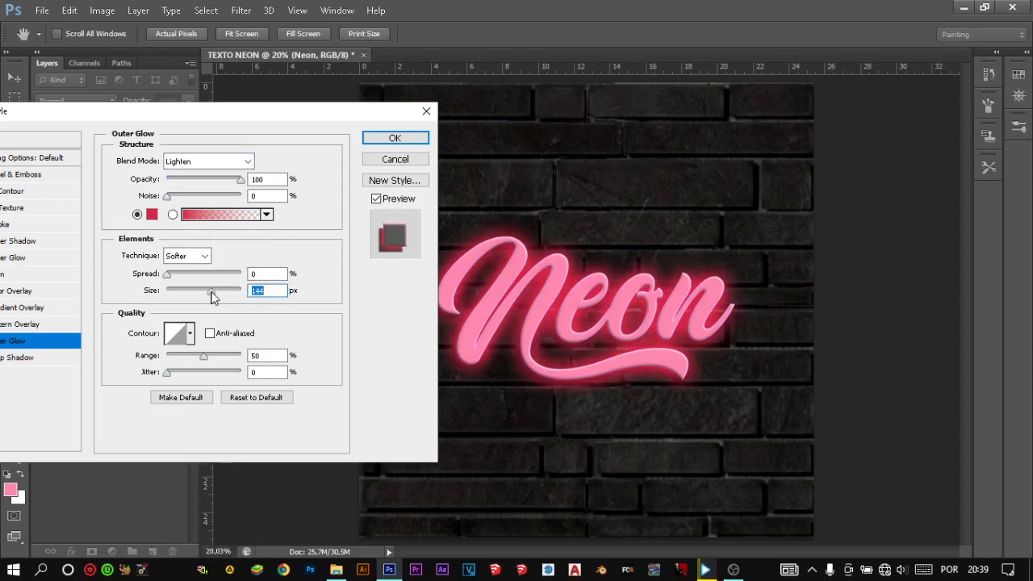
# - Return the Outer Glow to Linear Dodge (Add), set its size to 158 px and apply the layer style
pyautogui.click(243, 161)
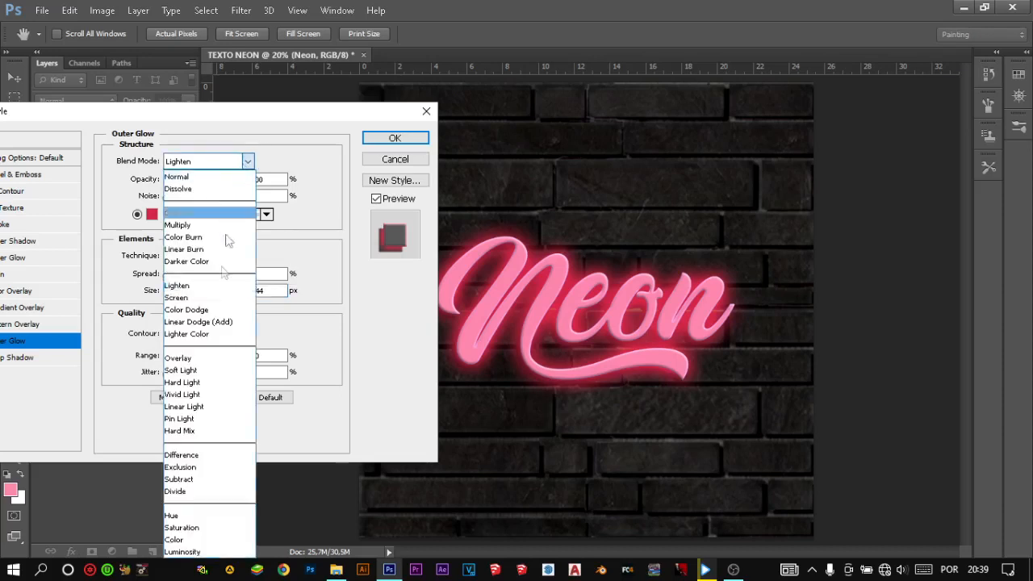
pyautogui.click(217, 323)
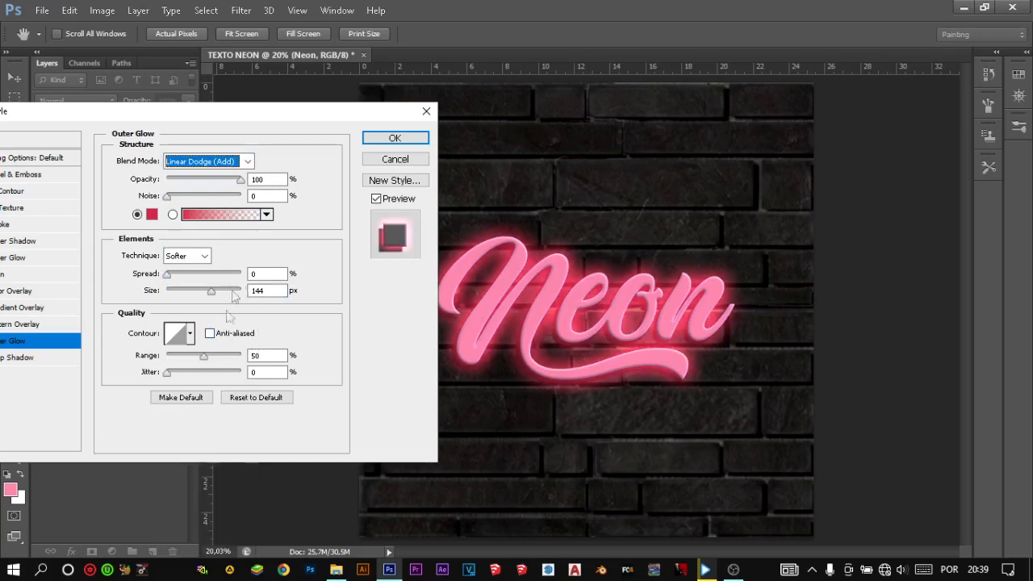
pyautogui.moveTo(210, 291); pyautogui.dragTo(216, 291)
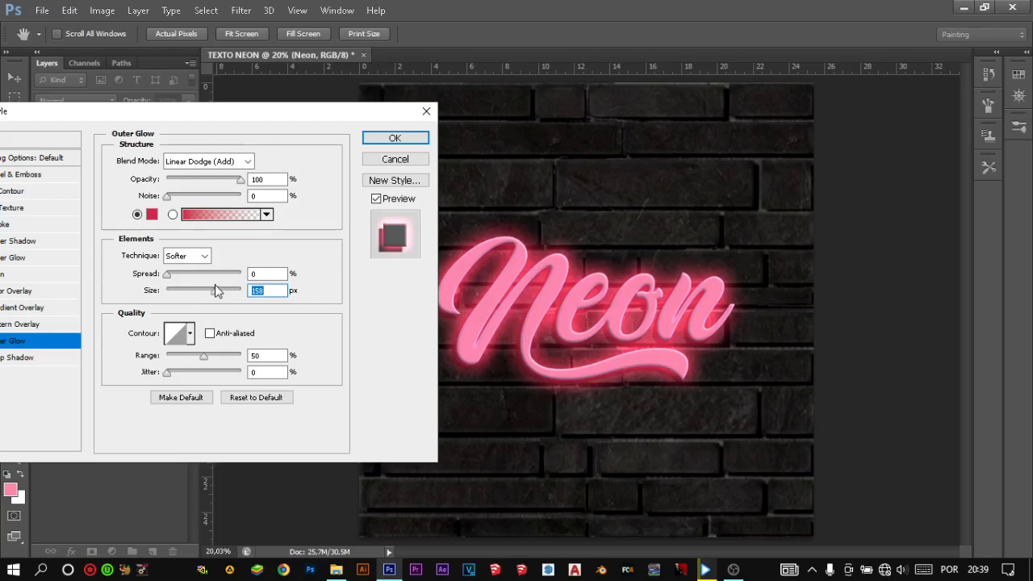
pyautogui.click(385, 138)
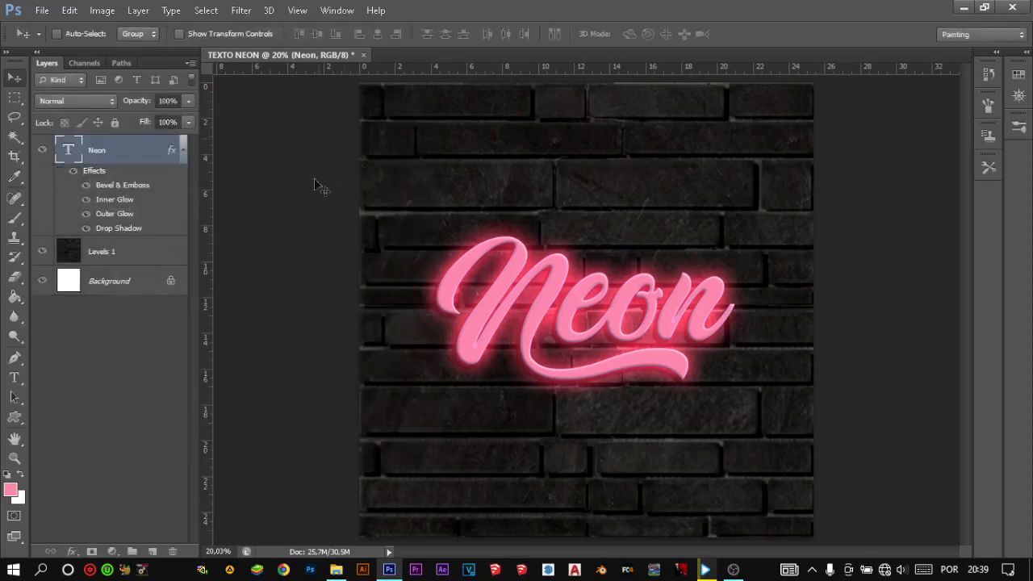
# - Switch the Neon text's Bevel & Emboss off and back on to compare the lettering with and without it
pyautogui.click(181, 151)
pyautogui.click(182, 151)
pyautogui.doubleClick(129, 186)
pyautogui.click(296, 133)
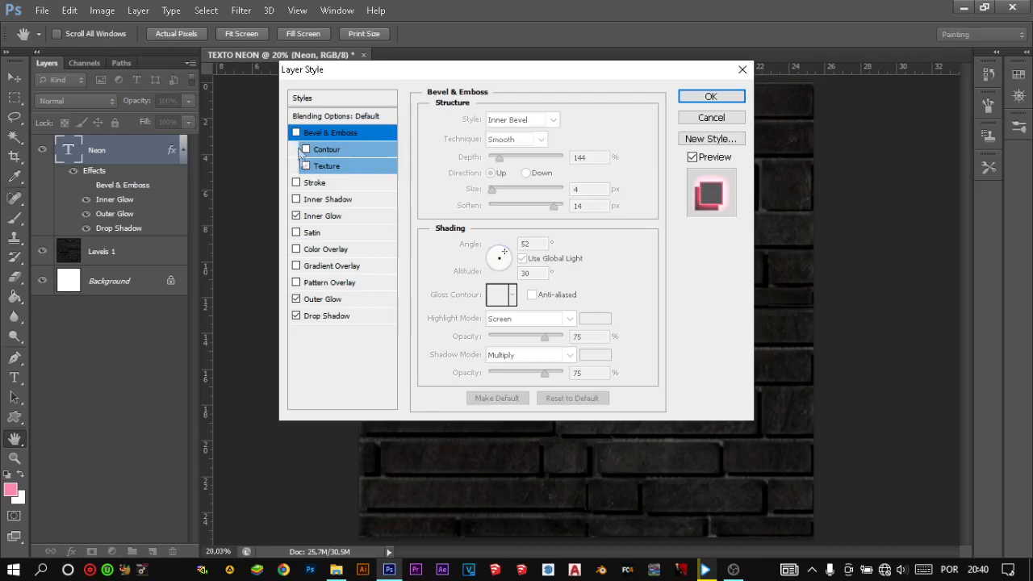
pyautogui.click(710, 98)
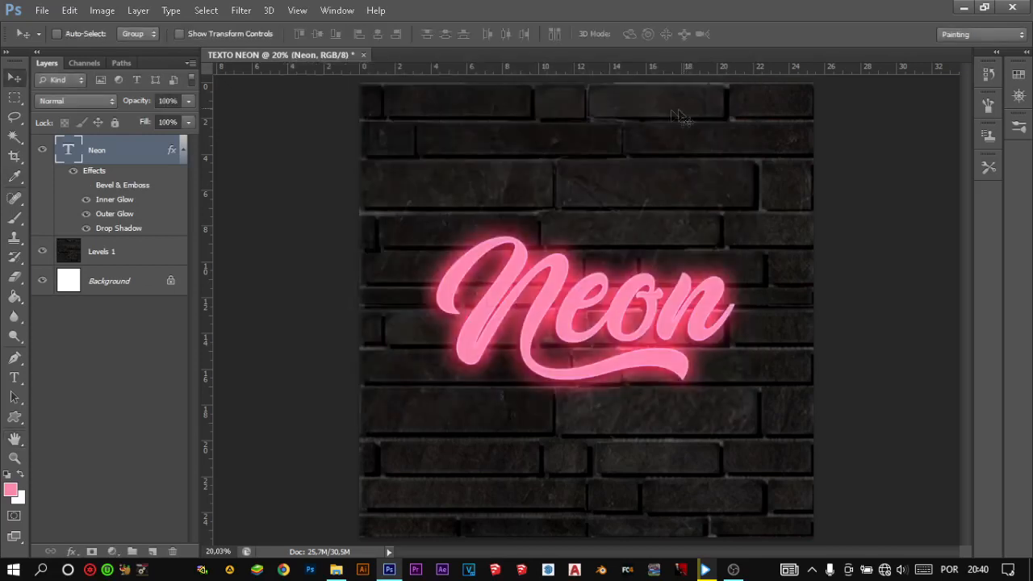
pyautogui.click(87, 185)
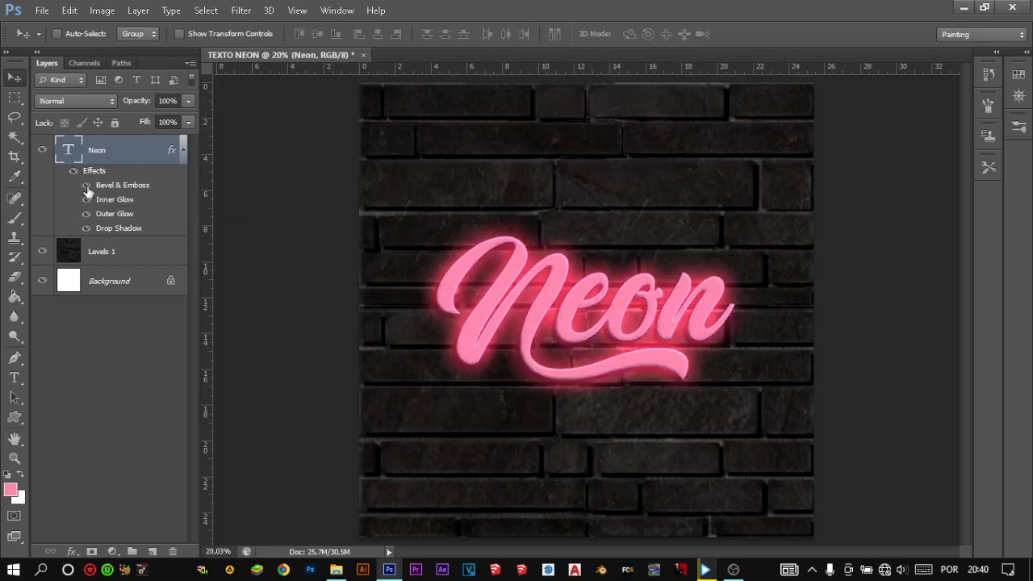
# - Hide the Neon text layer and add a Levels adjustment above the brick wall layer, clipped to it
pyautogui.click(186, 154)
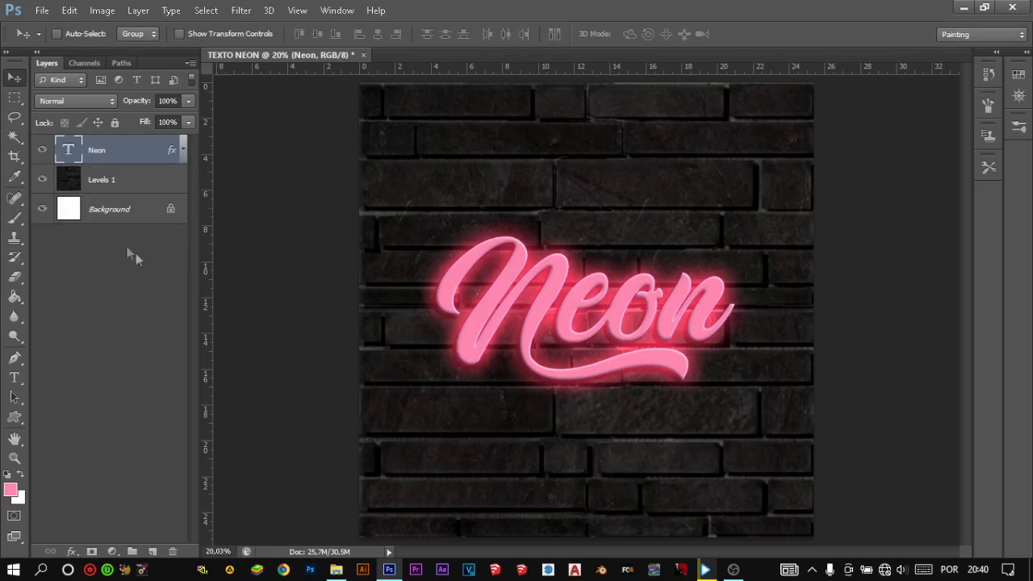
pyautogui.click(43, 151)
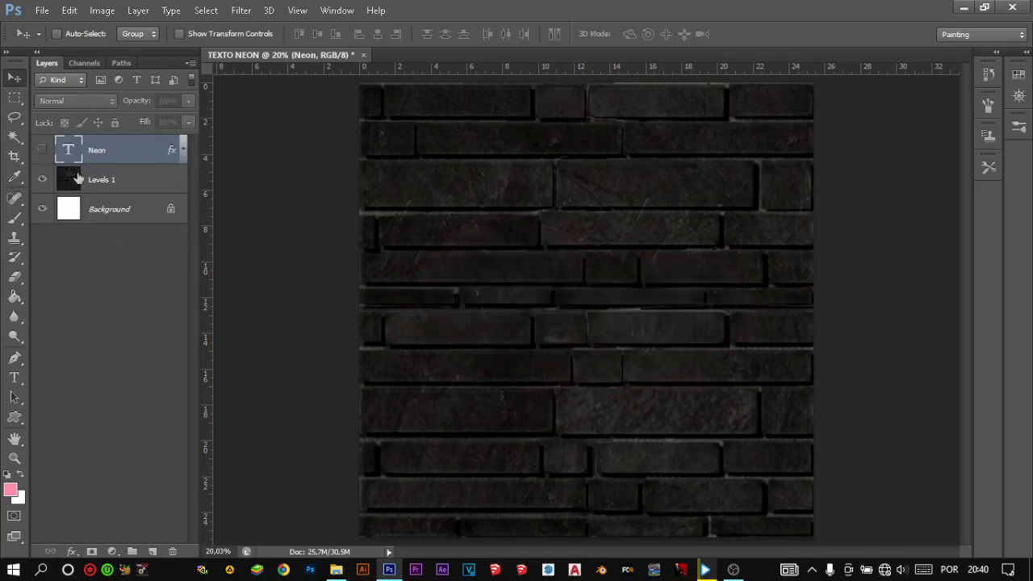
pyautogui.click(138, 182)
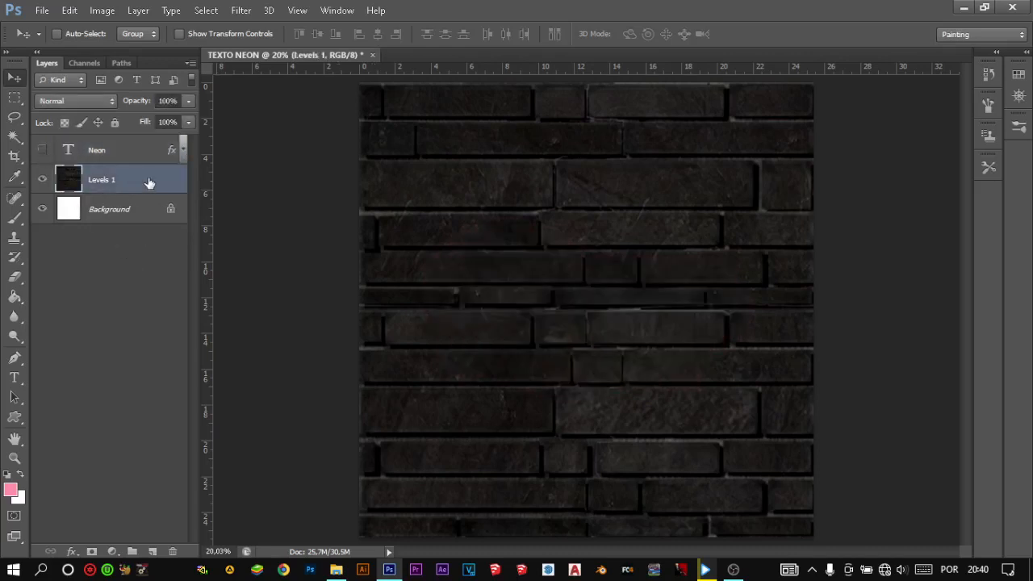
pyautogui.click(112, 550)
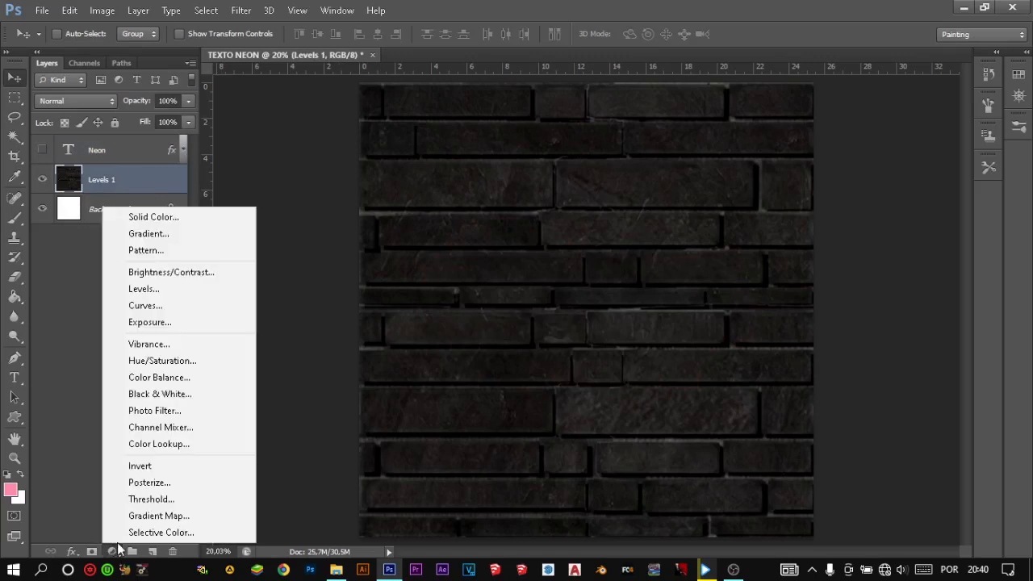
pyautogui.click(170, 288)
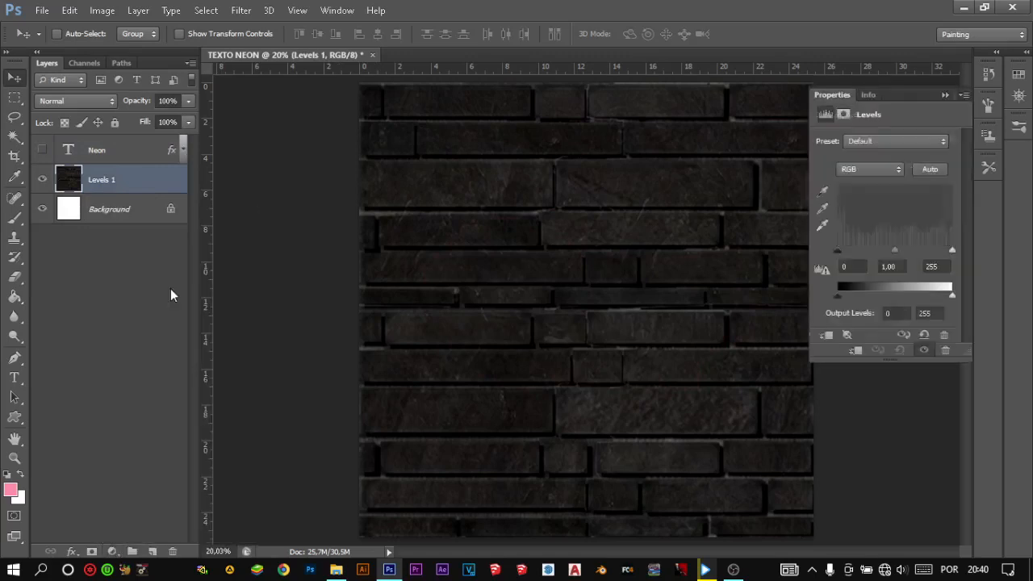
pyautogui.click(855, 350)
# - Darken the brick wall with Levels: input black 17, midtones 1.25 and output white 190
pyautogui.moveTo(836, 251)
pyautogui.mouseDown()
pyautogui.moveTo(859, 252)
pyautogui.moveTo(836, 252)
pyautogui.moveTo(847, 252)
pyautogui.mouseUp()
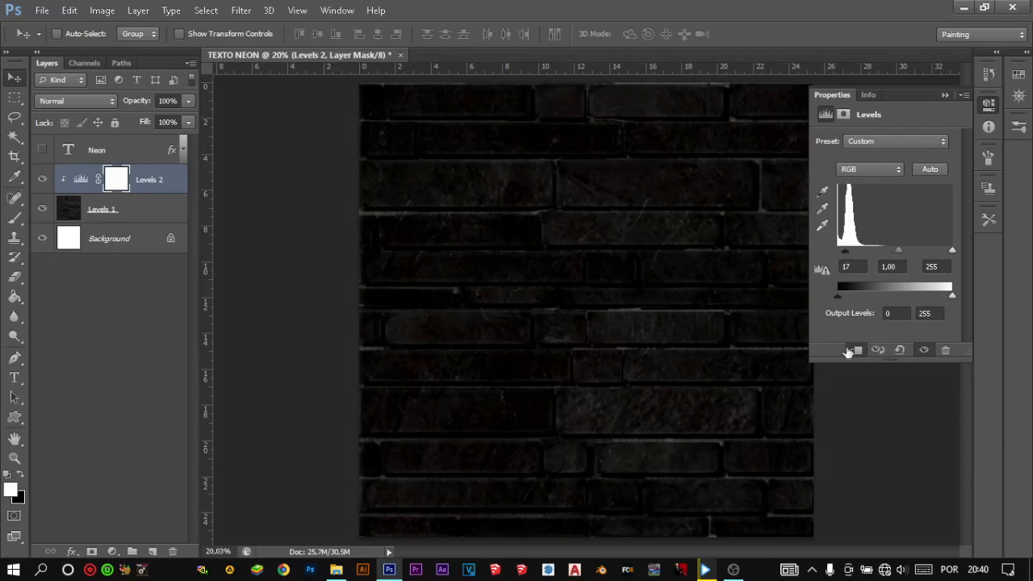
pyautogui.moveTo(840, 297)
pyautogui.mouseDown()
pyautogui.moveTo(848, 299)
pyautogui.moveTo(838, 294)
pyautogui.mouseUp()
pyautogui.moveTo(924, 288); pyautogui.dragTo(922, 288)
pyautogui.moveTo(896, 253)
pyautogui.mouseDown()
pyautogui.moveTo(906, 250)
pyautogui.moveTo(889, 252)
pyautogui.mouseUp()
pyautogui.click(944, 96)
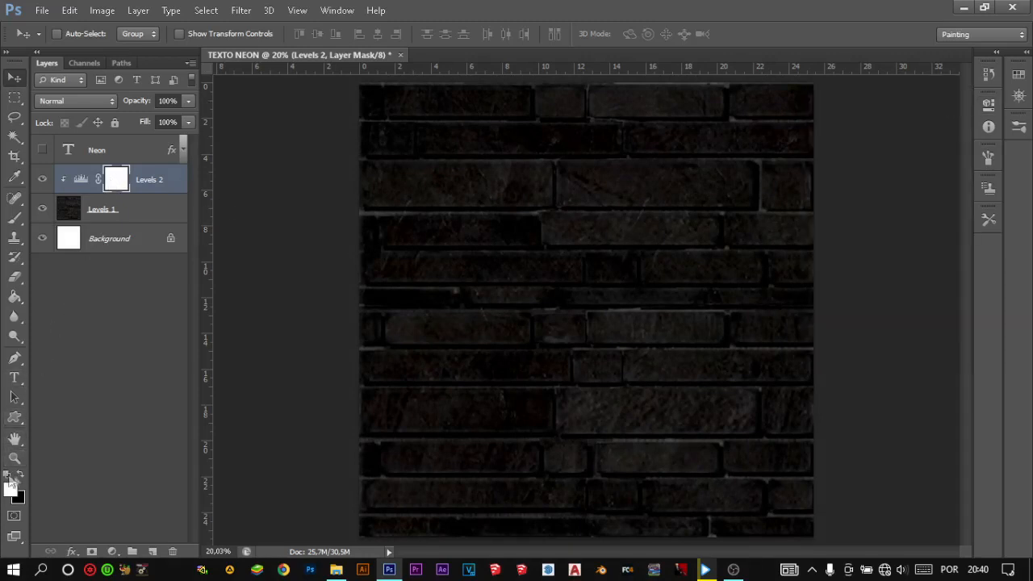
# - Show the Neon text again and paint black on the Levels 2 mask behind and around the word, enlarging the soft brush to 1178 px
pyautogui.click(14, 217)
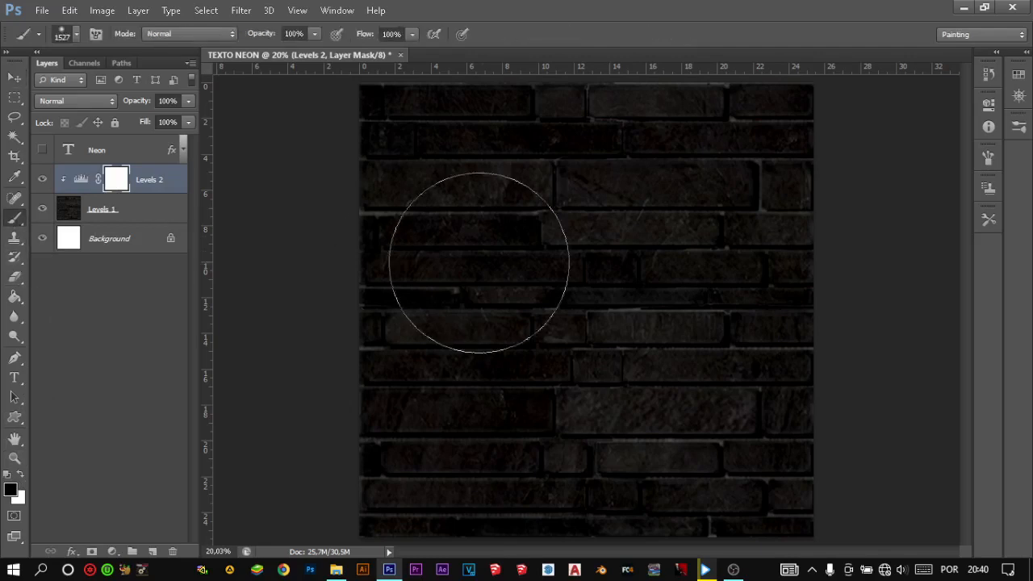
pyautogui.keyDown('alt'); pyautogui.rightClick(549, 315); pyautogui.keyUp('alt')
pyautogui.moveTo(547, 192)
pyautogui.mouseDown()
pyautogui.moveTo(440, 199)
pyautogui.moveTo(465, 210)
pyautogui.mouseUp()
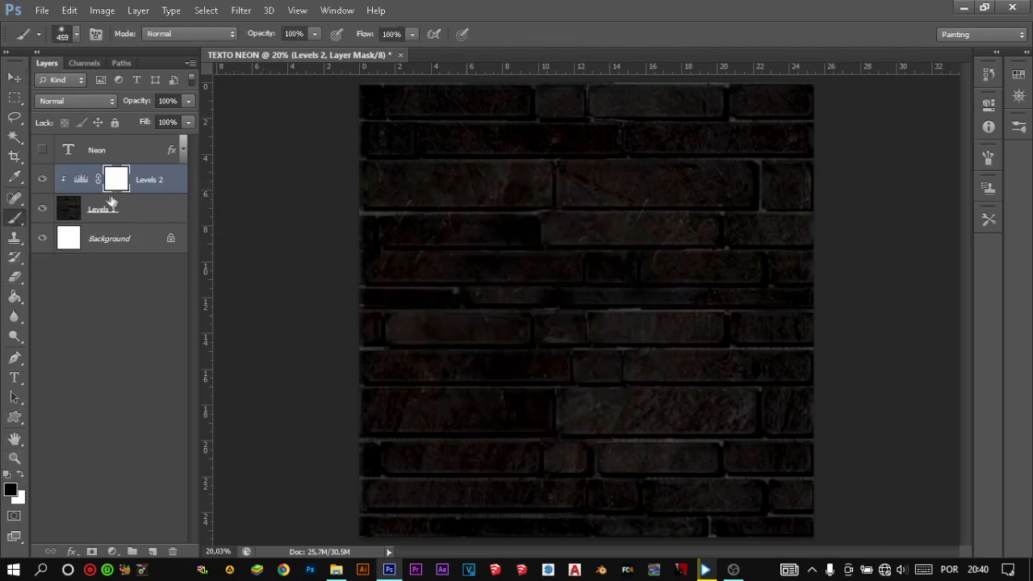
pyautogui.click(38, 152)
pyautogui.keyDown('alt'); pyautogui.rightClick(601, 311); pyautogui.keyUp('alt')
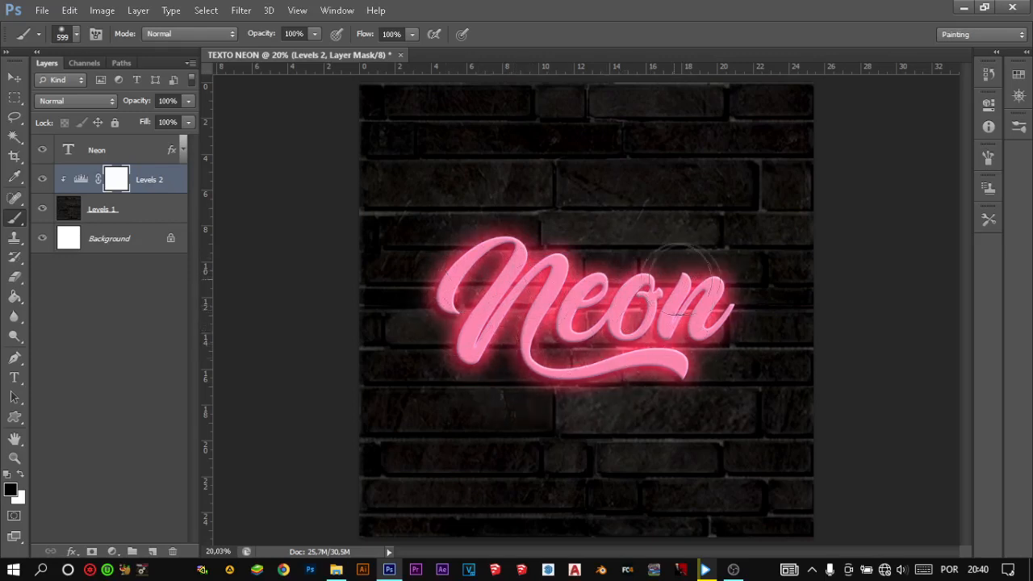
pyautogui.moveTo(465, 266)
pyautogui.mouseDown()
pyautogui.moveTo(479, 360)
pyautogui.moveTo(560, 349)
pyautogui.moveTo(602, 320)
pyautogui.moveTo(575, 315)
pyautogui.moveTo(579, 300)
pyautogui.moveTo(624, 308)
pyautogui.mouseUp()
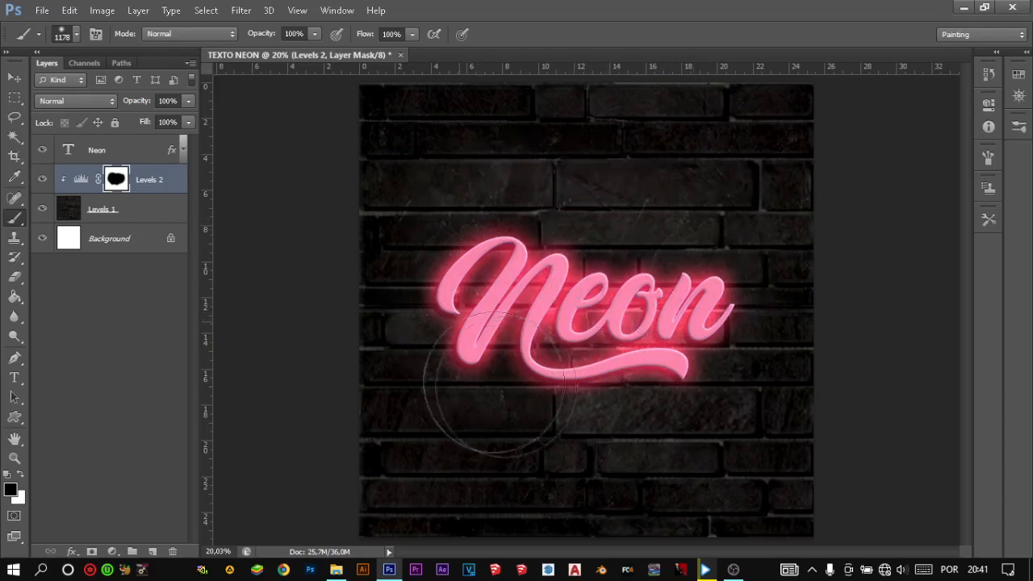
pyautogui.moveTo(710, 321)
pyautogui.mouseDown()
pyautogui.moveTo(574, 379)
pyautogui.moveTo(440, 286)
pyautogui.mouseUp()
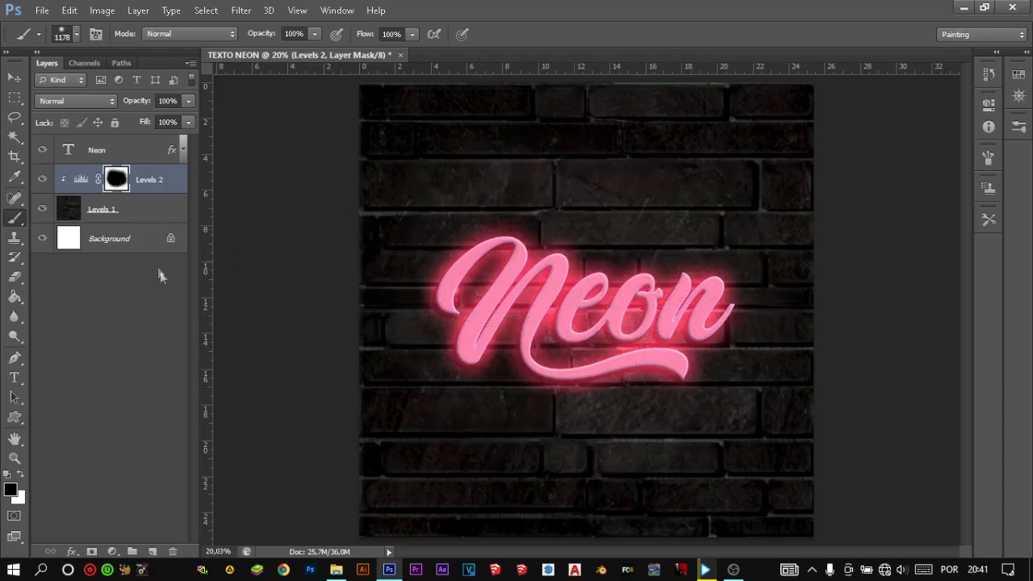
# - Set the Levels 2 midtones to 1.06 and paint white on its mask over the wall below and above the word
pyautogui.doubleClick(81, 180)
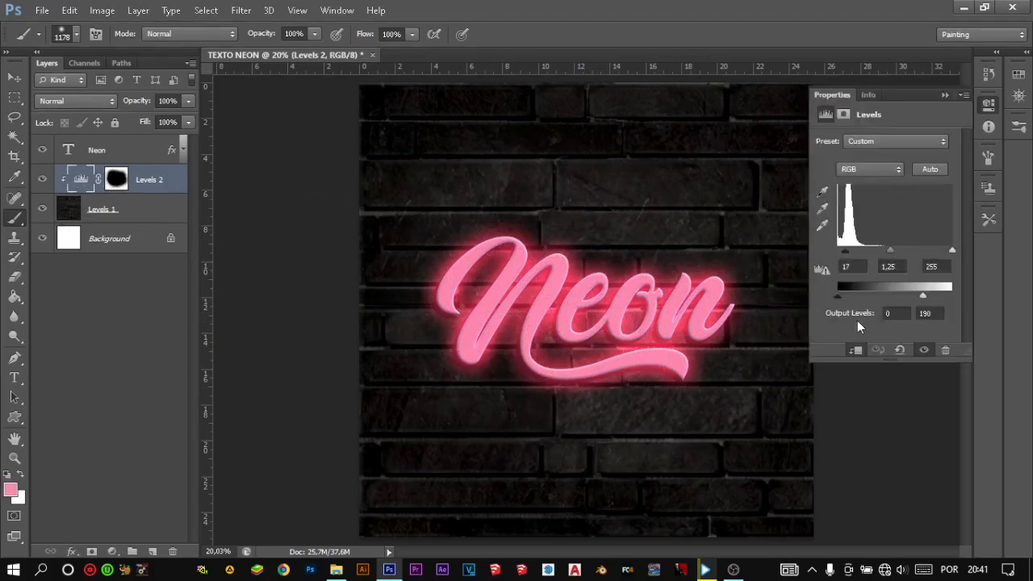
pyautogui.moveTo(894, 255)
pyautogui.mouseDown()
pyautogui.moveTo(908, 254)
pyautogui.moveTo(896, 253)
pyautogui.mouseUp()
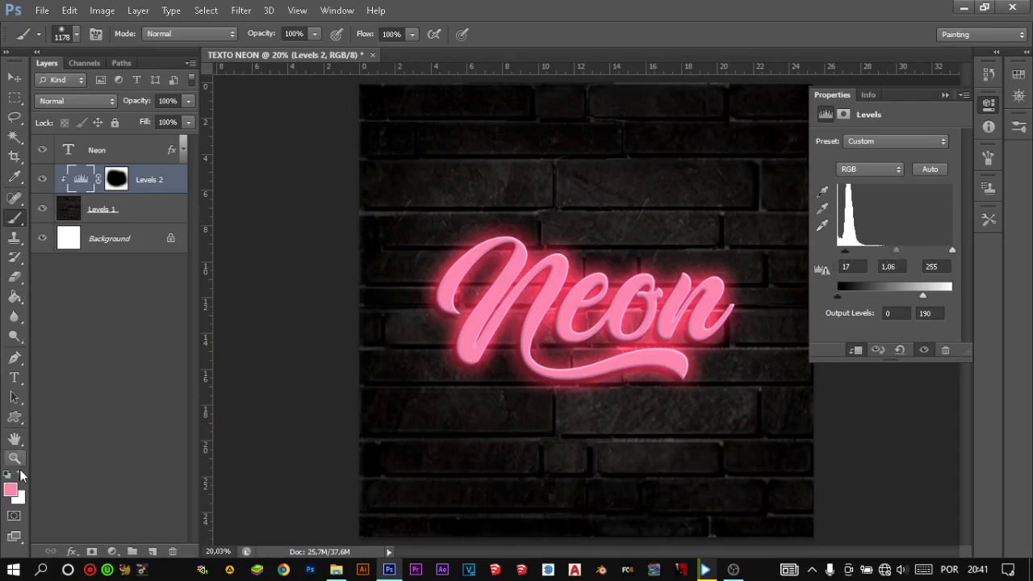
pyautogui.click(117, 180)
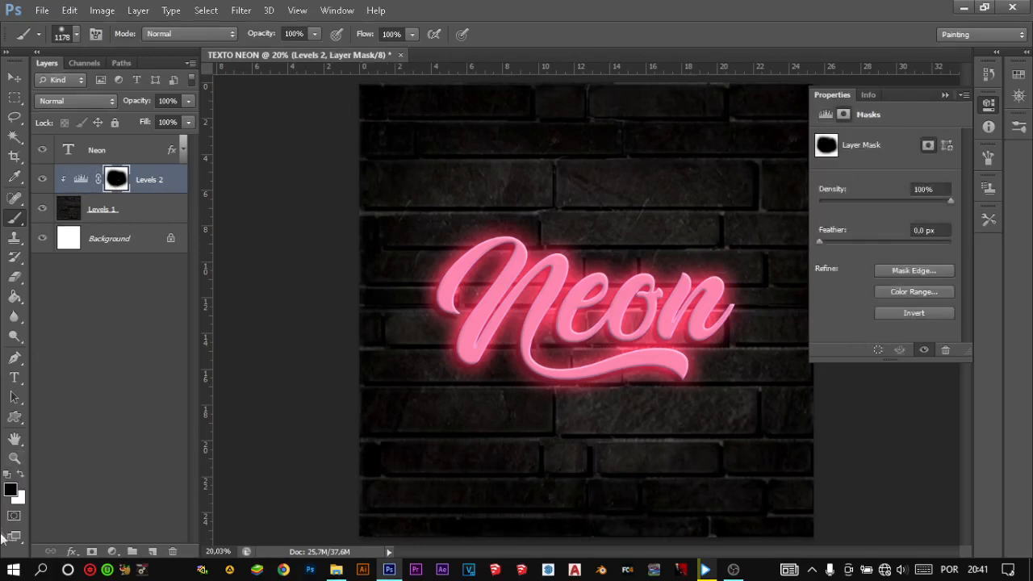
pyautogui.click(22, 477)
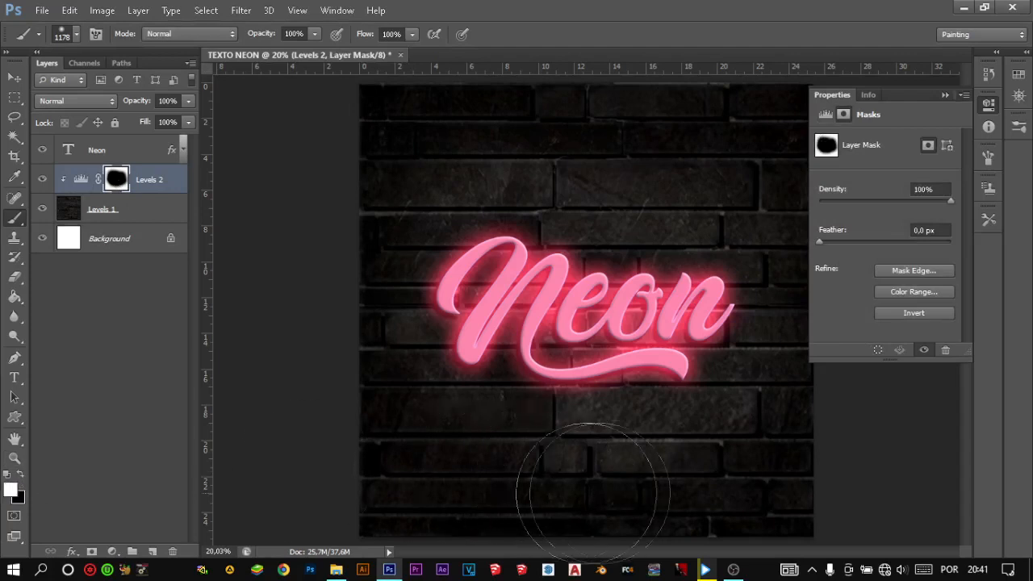
pyautogui.moveTo(565, 526)
pyautogui.mouseDown()
pyautogui.moveTo(669, 500)
pyautogui.moveTo(323, 501)
pyautogui.moveTo(528, 492)
pyautogui.moveTo(760, 459)
pyautogui.mouseUp()
pyautogui.moveTo(671, 184)
pyautogui.mouseDown()
pyautogui.moveTo(666, 131)
pyautogui.moveTo(405, 150)
pyautogui.moveTo(766, 126)
pyautogui.moveTo(829, 191)
pyautogui.moveTo(514, 135)
pyautogui.moveTo(409, 182)
pyautogui.mouseUp()
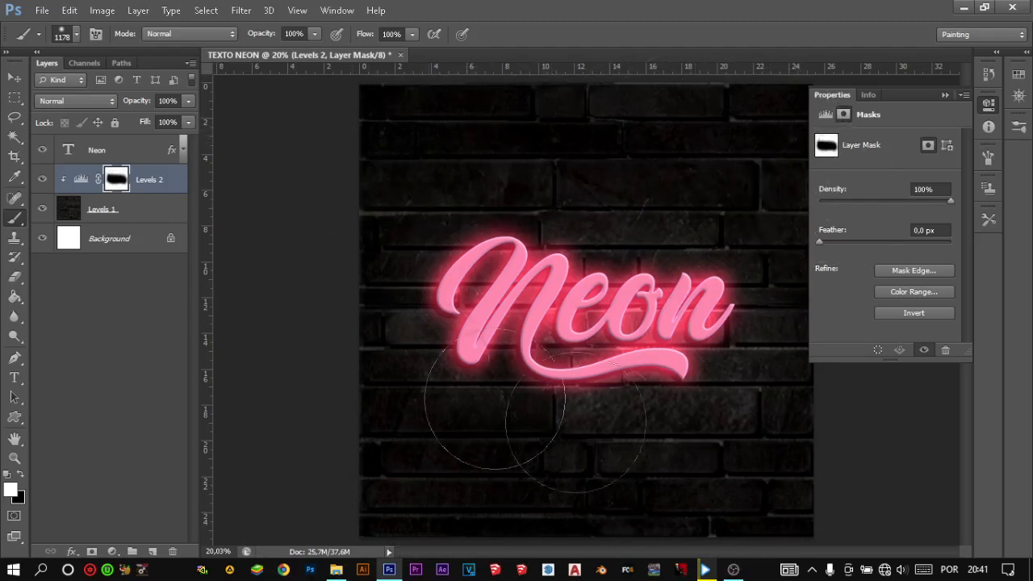
# - Retouch the Levels 2 mask with black on the wall below the end of the word, switching back to white when done
pyautogui.press('x')
pyautogui.moveTo(761, 479)
pyautogui.mouseDown()
pyautogui.moveTo(728, 461)
pyautogui.moveTo(741, 467)
pyautogui.mouseUp()
pyautogui.moveTo(724, 415)
pyautogui.mouseDown()
pyautogui.moveTo(703, 377)
pyautogui.moveTo(654, 353)
pyautogui.mouseUp()
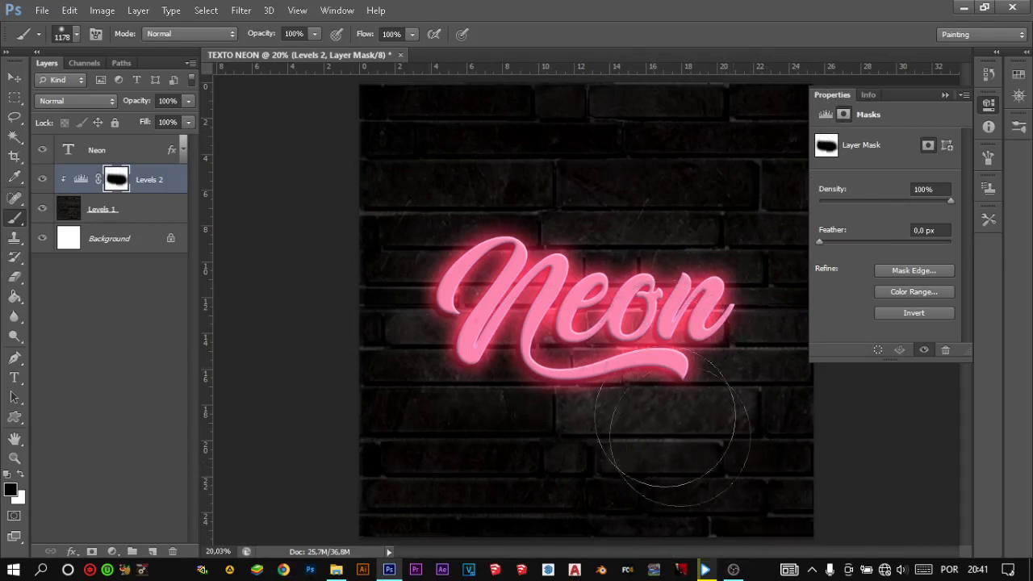
pyautogui.press('z')
pyautogui.press('b')
pyautogui.press('x')
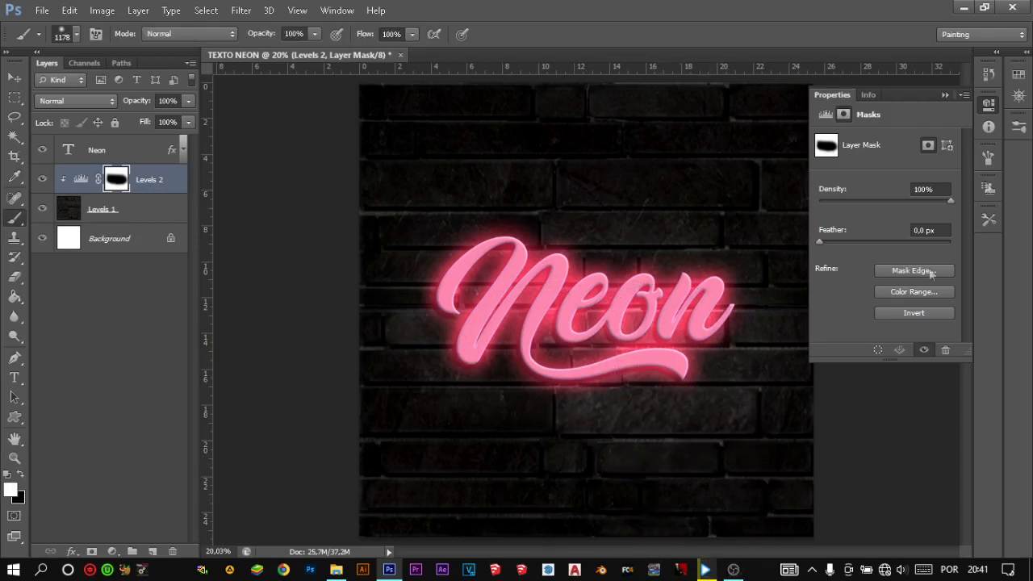
pyautogui.click(944, 95)
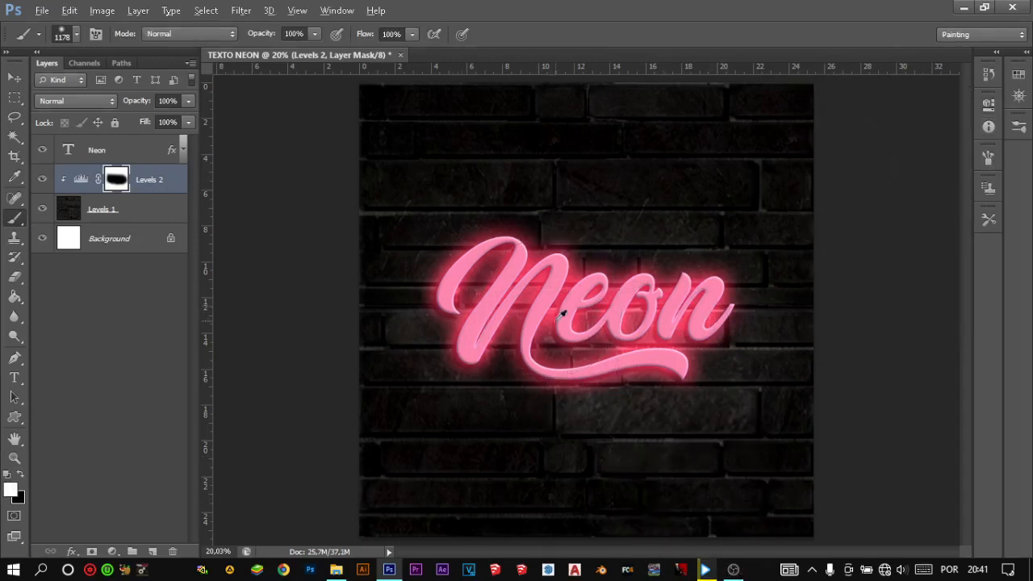
# - Rotate the canvas to paint white on the Levels 2 mask along the wall's left edge, and return the rotation to 0°
pyautogui.scroll(-2, 557, 321)
pyautogui.press('r')
pyautogui.moveTo(591, 352)
pyautogui.mouseDown()
pyautogui.moveTo(541, 362)
pyautogui.moveTo(510, 328)
pyautogui.mouseUp()
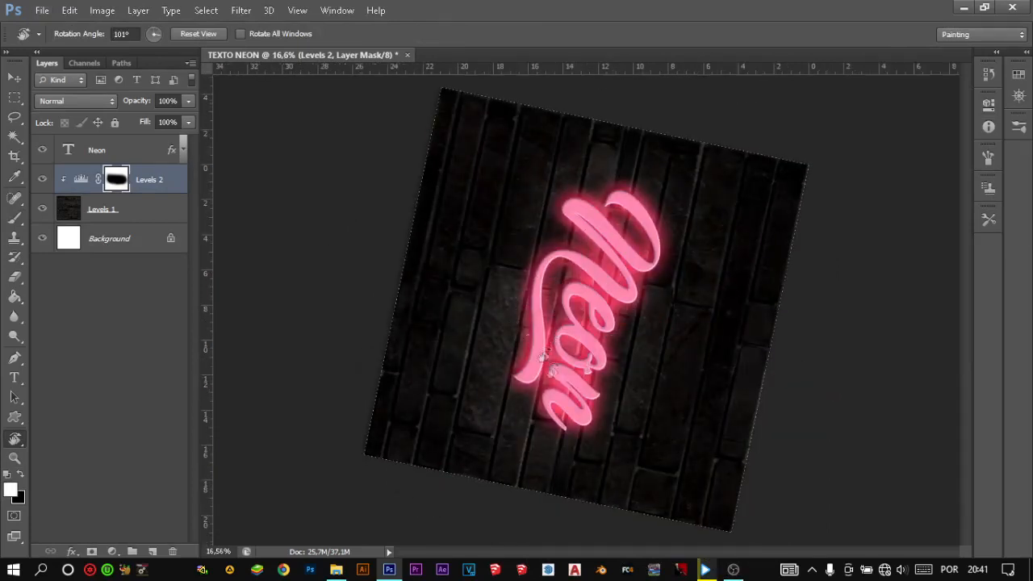
pyautogui.press('b')
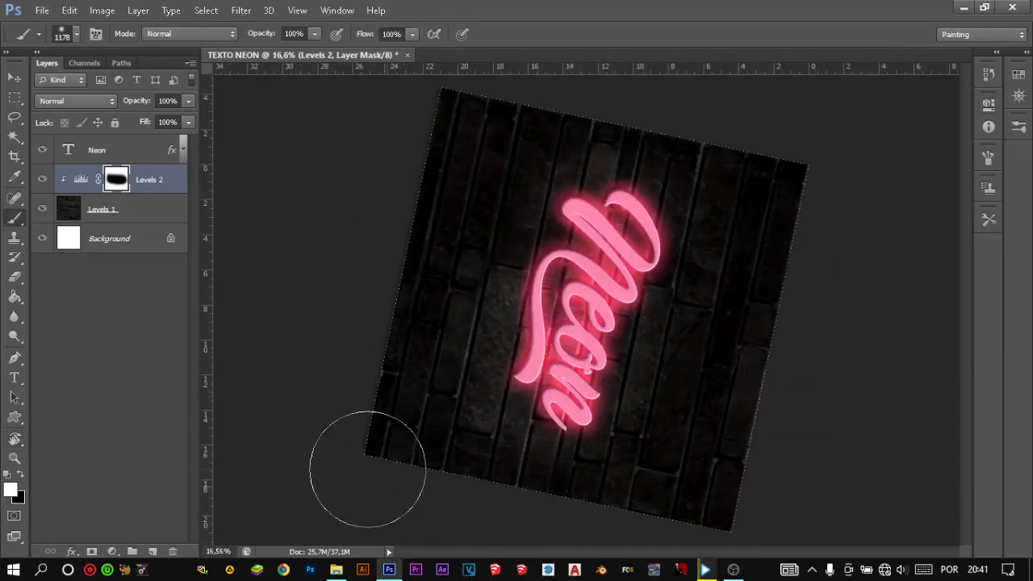
pyautogui.press('r')
pyautogui.moveTo(609, 385)
pyautogui.mouseDown()
pyautogui.moveTo(461, 334)
pyautogui.moveTo(473, 341)
pyautogui.mouseUp()
pyautogui.press('b')
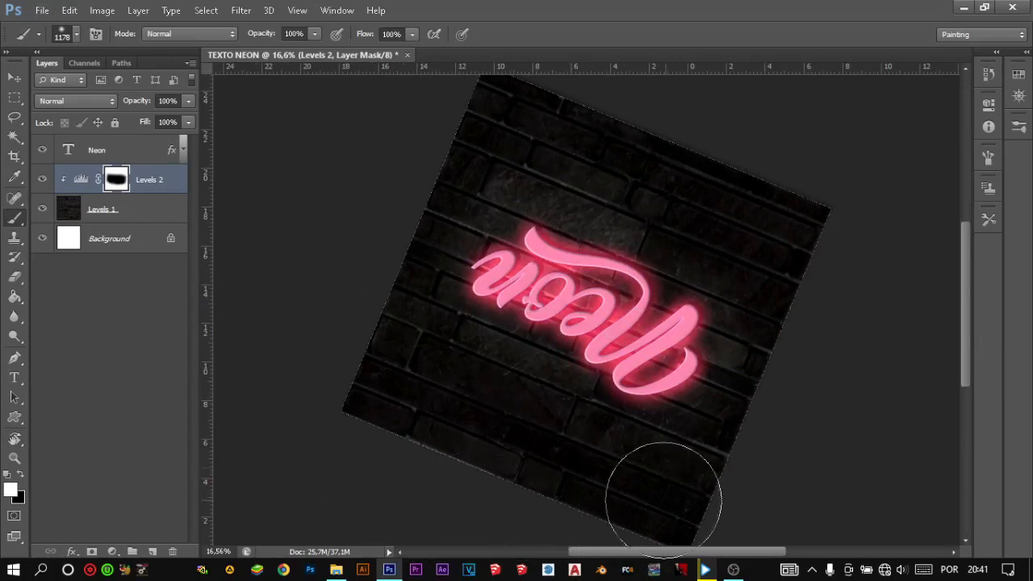
pyautogui.press('r')
pyautogui.moveTo(646, 445)
pyautogui.mouseDown()
pyautogui.moveTo(495, 392)
pyautogui.moveTo(387, 281)
pyautogui.moveTo(417, 330)
pyautogui.mouseUp()
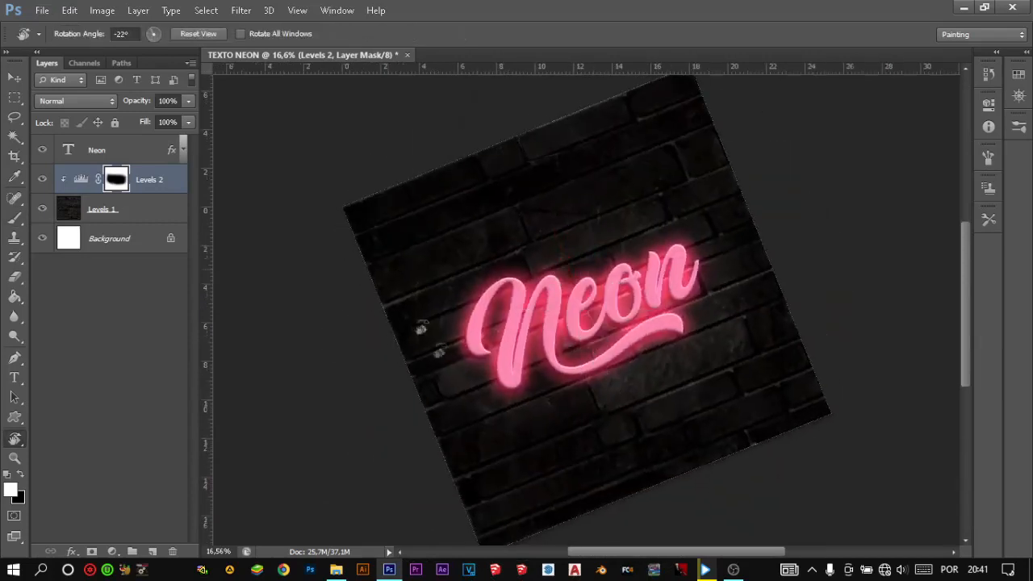
pyautogui.press('b')
pyautogui.moveTo(378, 395)
pyautogui.mouseDown()
pyautogui.moveTo(427, 434)
pyautogui.moveTo(412, 430)
pyautogui.moveTo(392, 418)
pyautogui.moveTo(455, 441)
pyautogui.mouseUp()
pyautogui.press('r')
pyautogui.moveTo(501, 409); pyautogui.dragTo(448, 373)
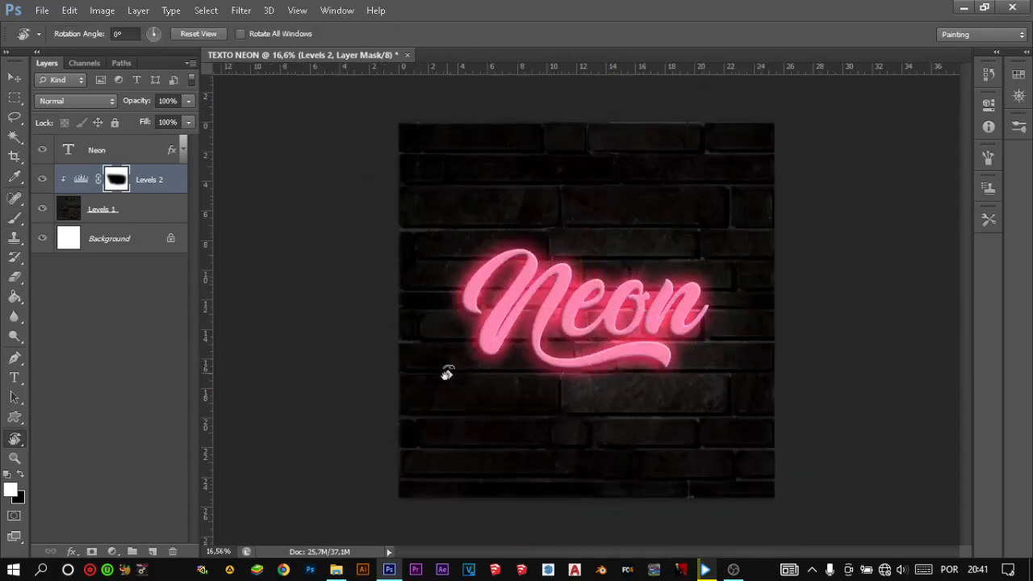
pyautogui.scroll(1, 448, 379)
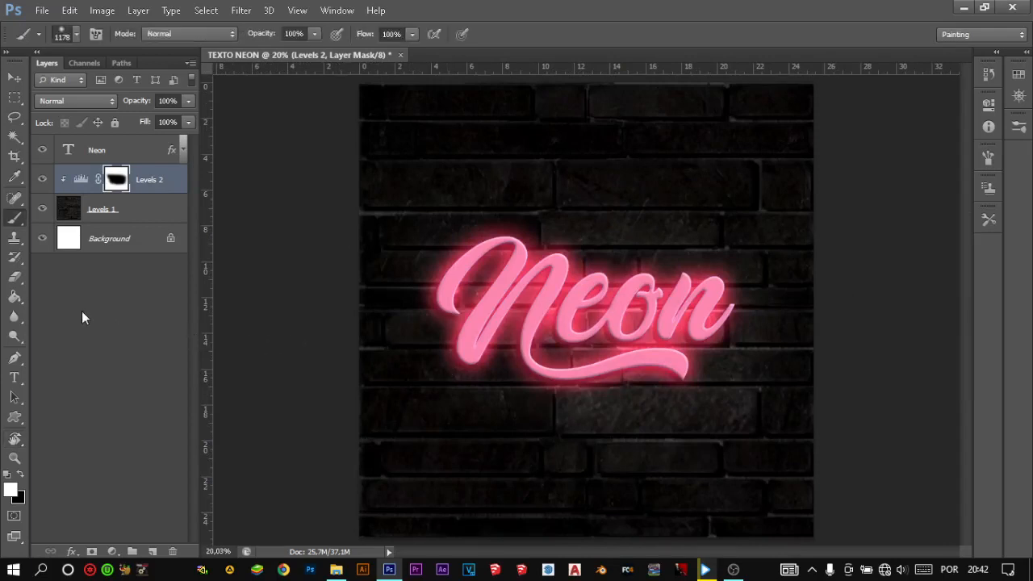
# - Add a new layer above the Neon text and paint one soft pink spot over the word with a 2795 px brush
pyautogui.press('v')
pyautogui.click(127, 153)
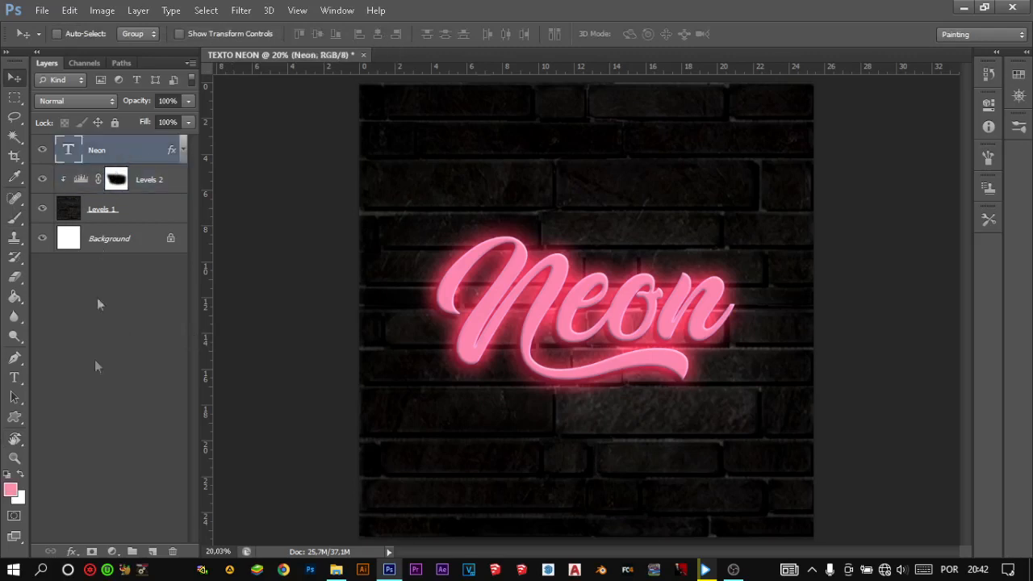
pyautogui.click(153, 550)
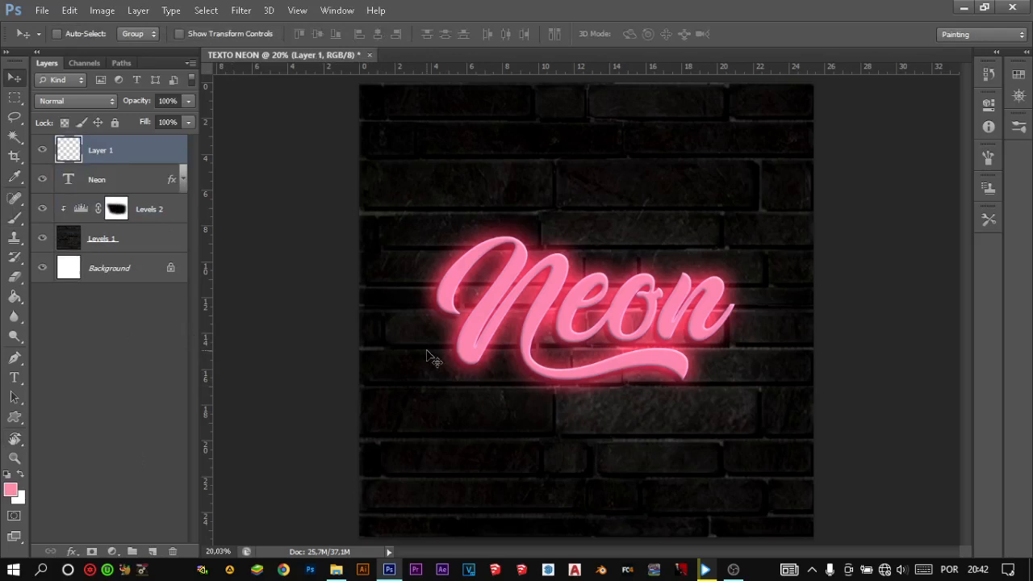
pyautogui.press('b')
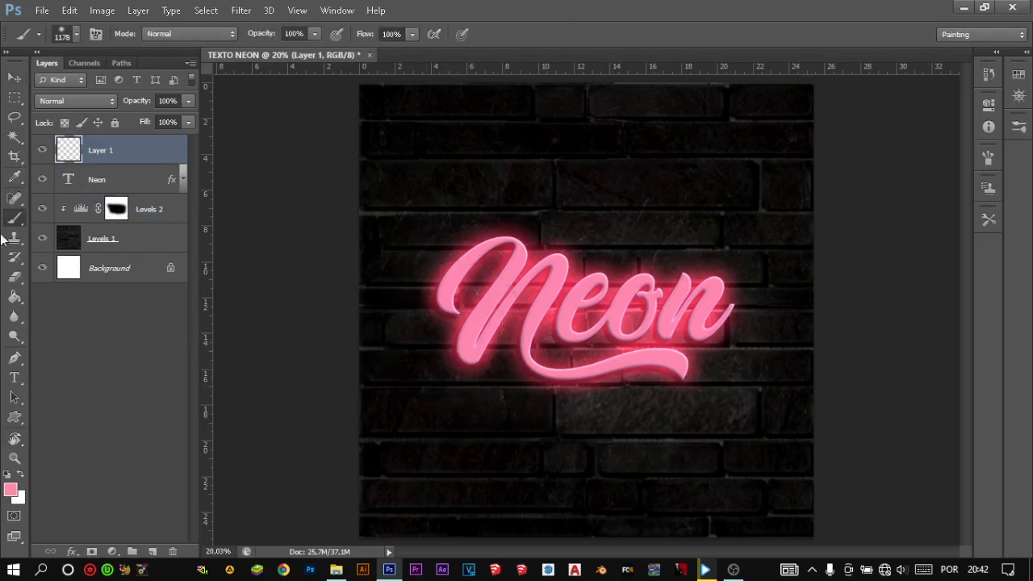
pyautogui.moveTo(525, 303); pyautogui.dragTo(650, 299)
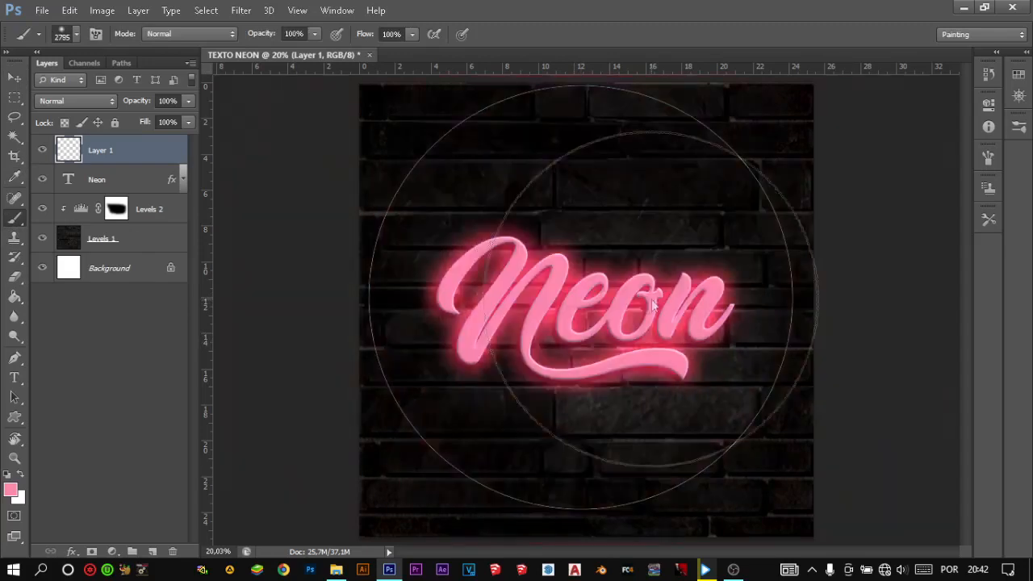
pyautogui.click(581, 301)
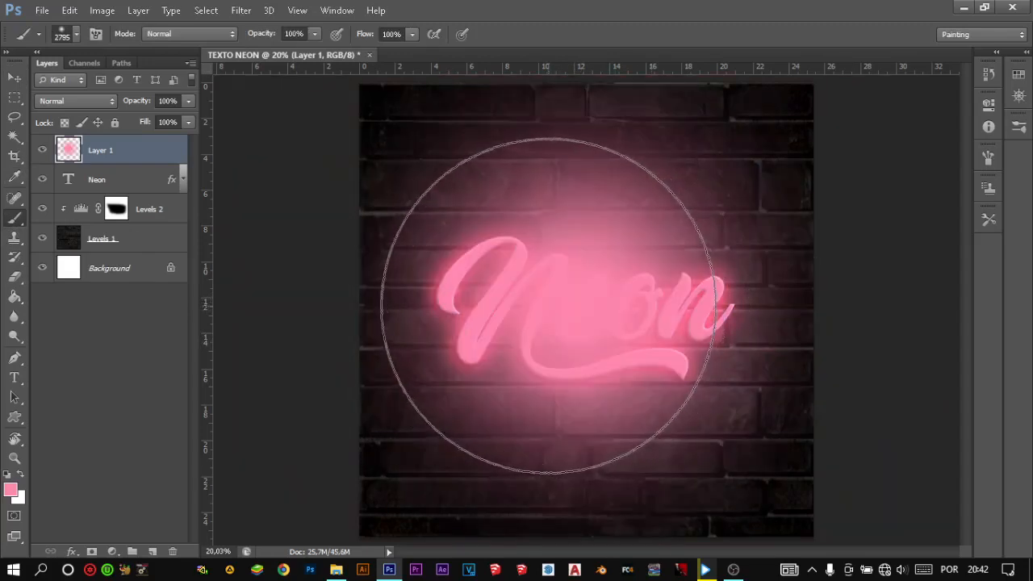
pyautogui.press('v')
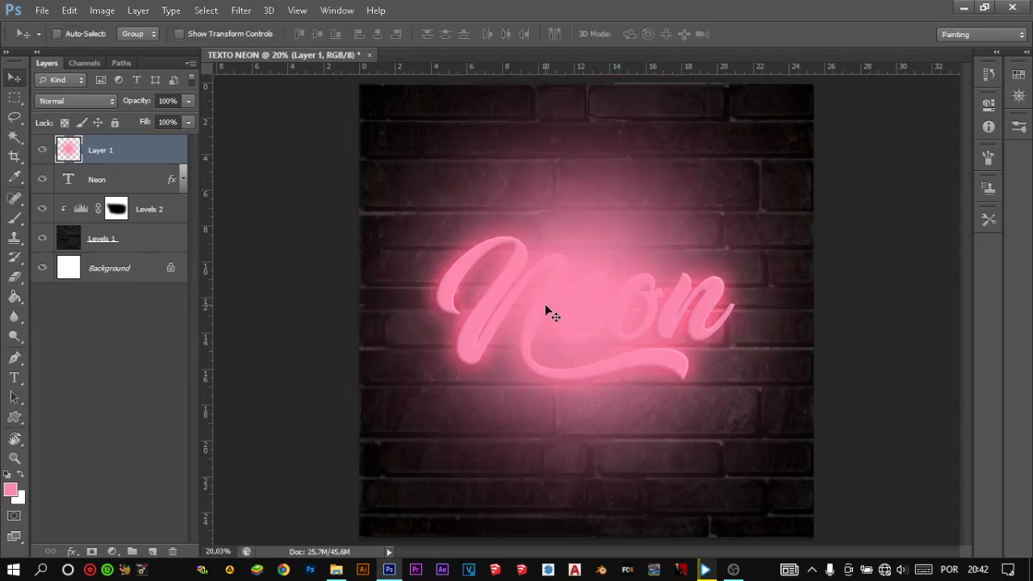
pyautogui.hotkey('ctrl', 't')
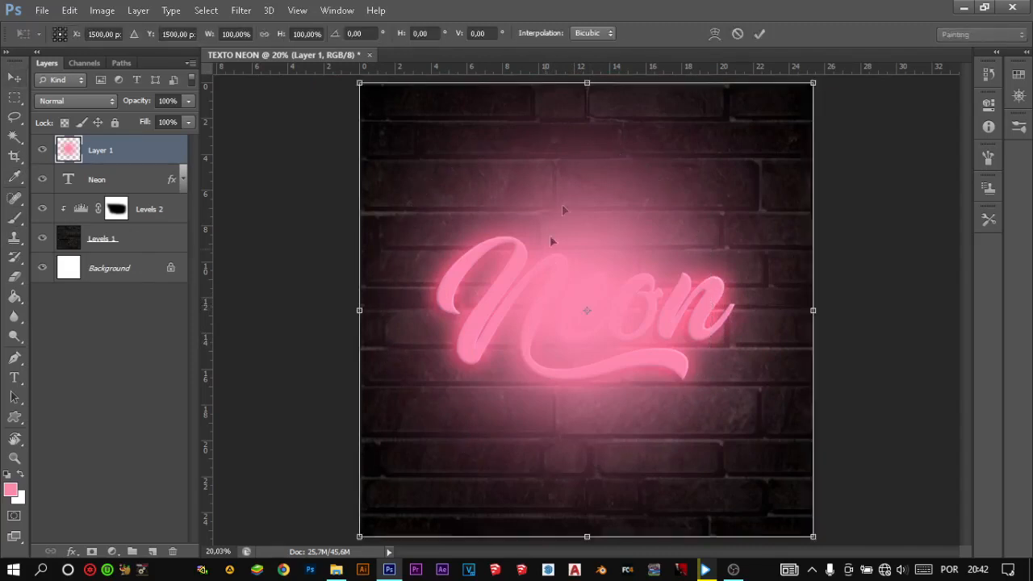
pyautogui.moveTo(587, 82); pyautogui.dragTo(580, 282)
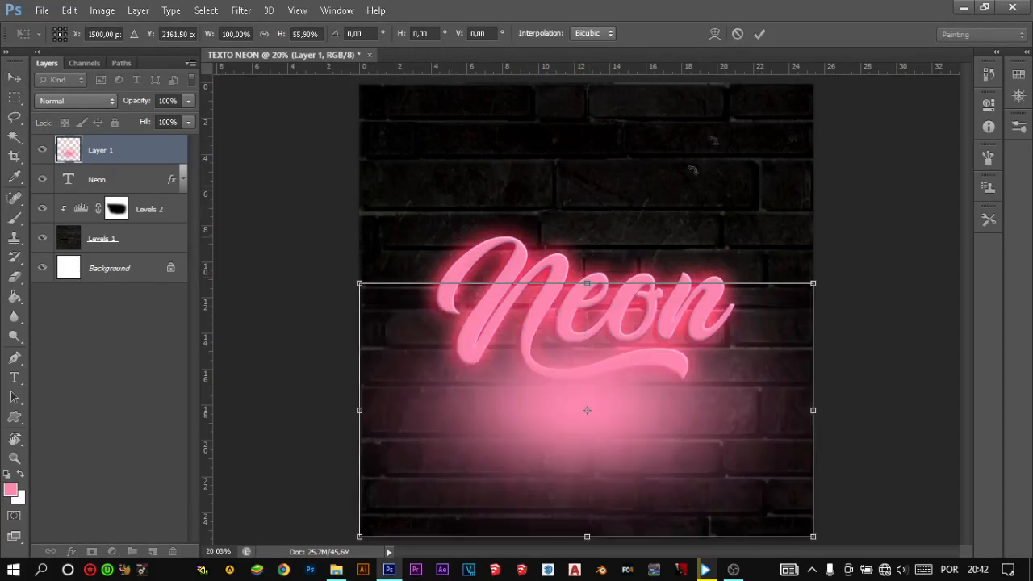
pyautogui.click(736, 33)
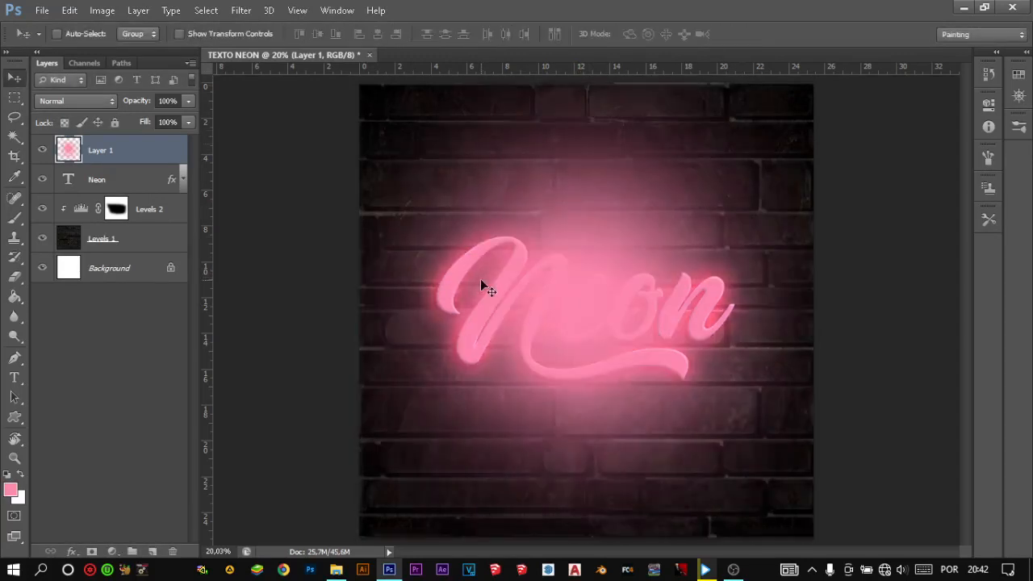
# - Hide the layer with the painted pink glow
pyautogui.click(42, 151)
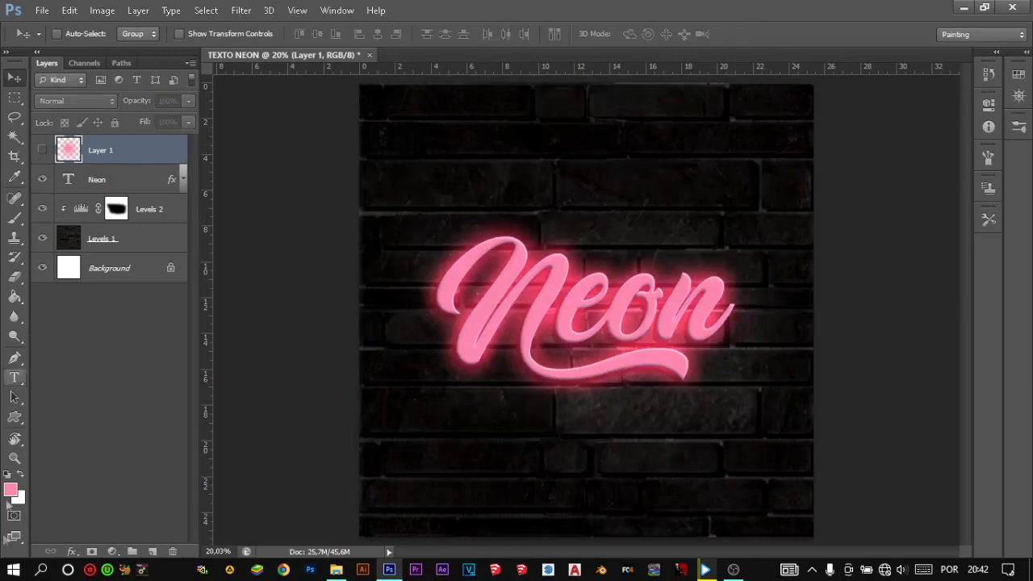
# - Reset the colours to their defaults and set the foreground colour to crimson #d62546
pyautogui.press('d')
pyautogui.click(12, 488)
pyautogui.moveTo(325, 356); pyautogui.dragTo(149, 368)
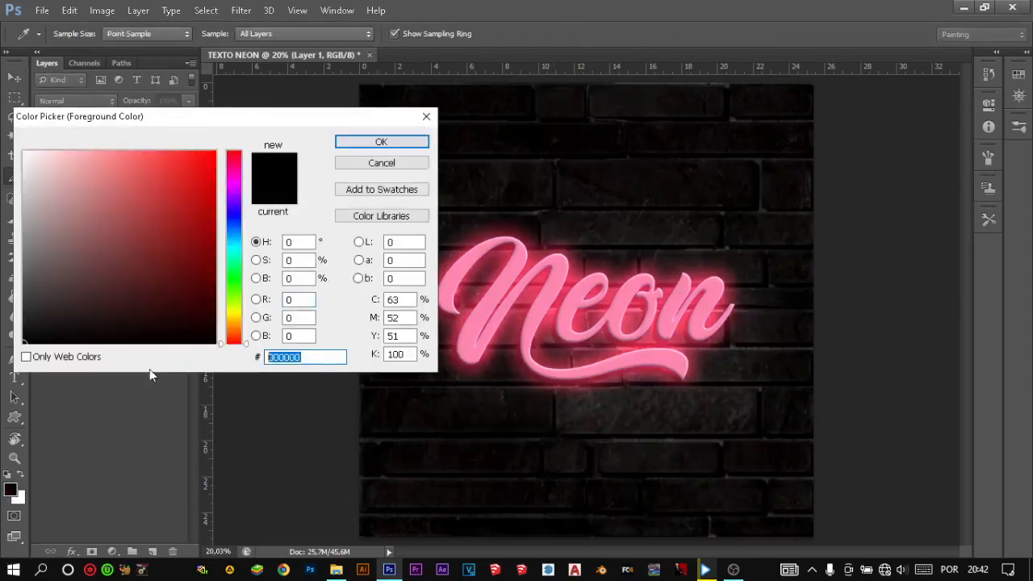
pyautogui.write('d62546')
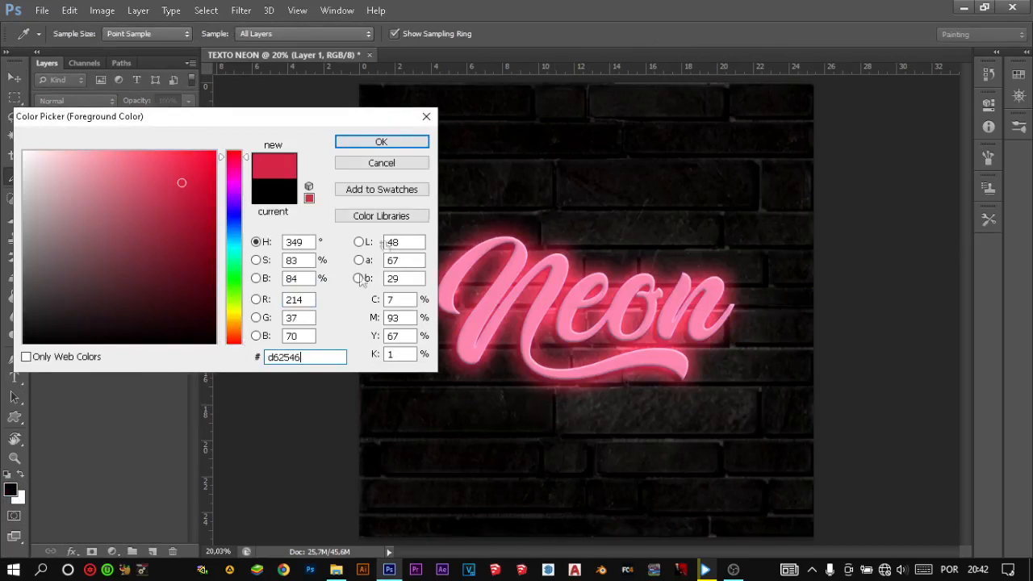
pyautogui.click(406, 138)
# - Add a layer beneath the Neon text, paint one soft crimson spot over the word with a 2795 px brush, and try Overlay blending
pyautogui.press('v')
pyautogui.press('b')
pyautogui.click(152, 551)
pyautogui.moveTo(117, 167); pyautogui.dragTo(131, 221)
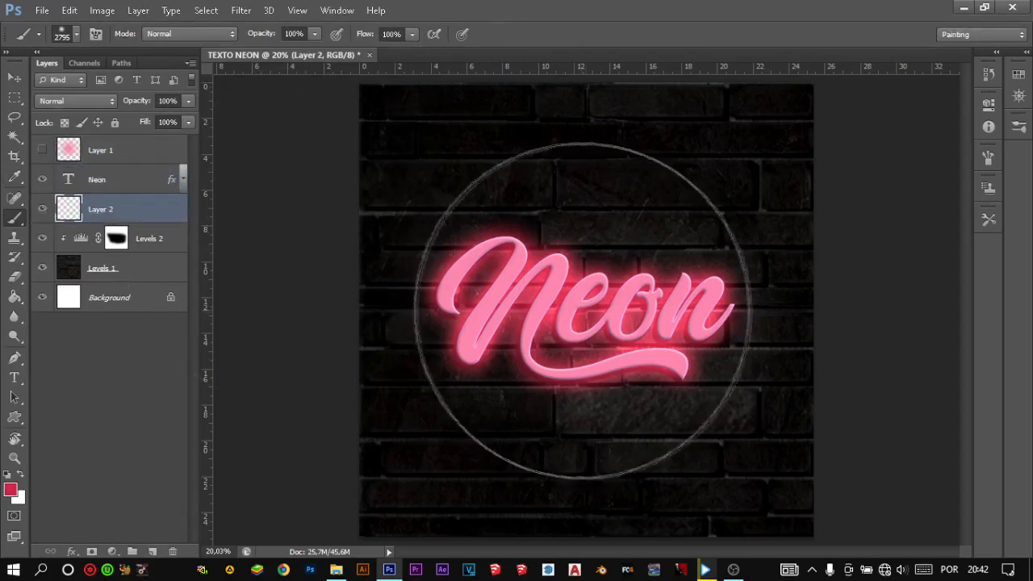
pyautogui.click(586, 312)
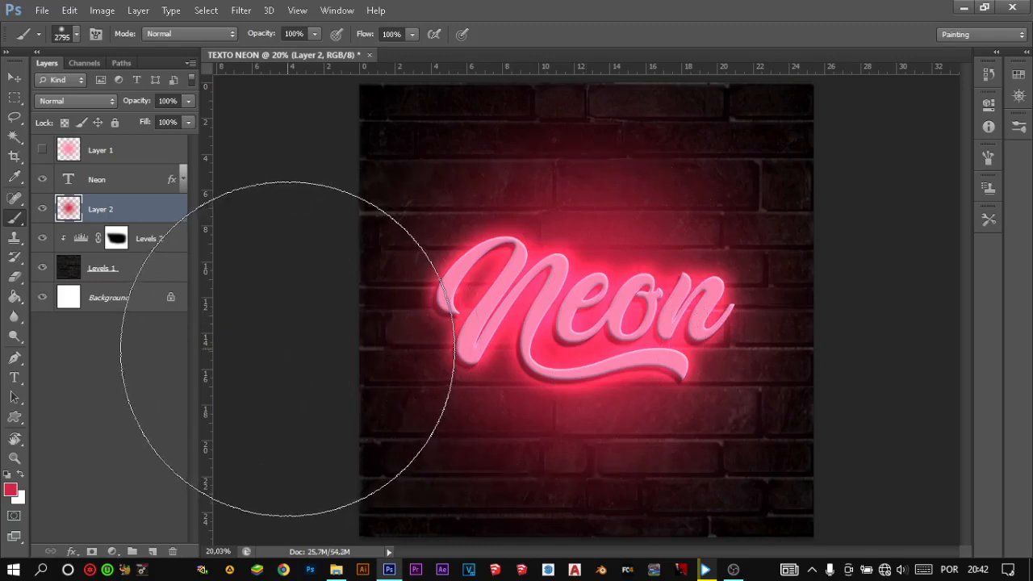
pyautogui.click(109, 103)
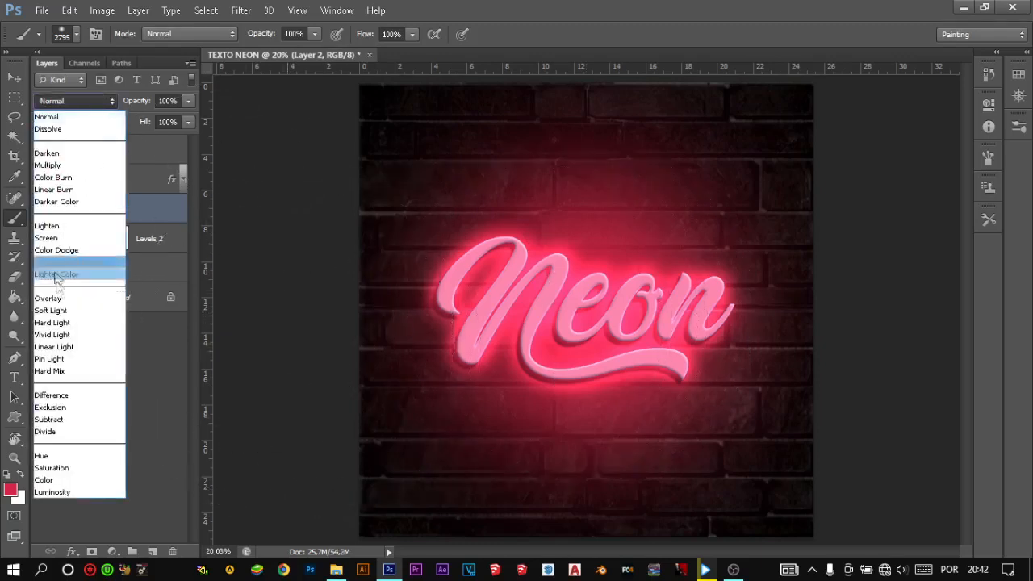
pyautogui.click(64, 298)
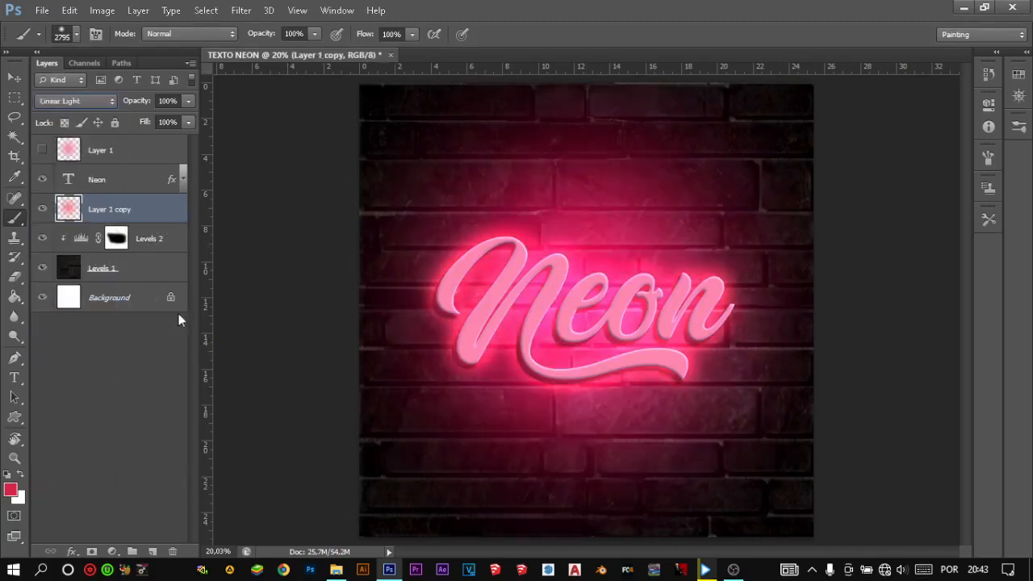
# - Replace the crimson spot with a copy of the pink glow layer beneath the Neon text, using Hard Light at 56% opacity
pyautogui.click(102, 105)
pyautogui.click(78, 322)
pyautogui.moveTo(141, 108)
pyautogui.mouseDown()
pyautogui.moveTo(121, 107)
pyautogui.moveTo(139, 105)
pyautogui.mouseUp()
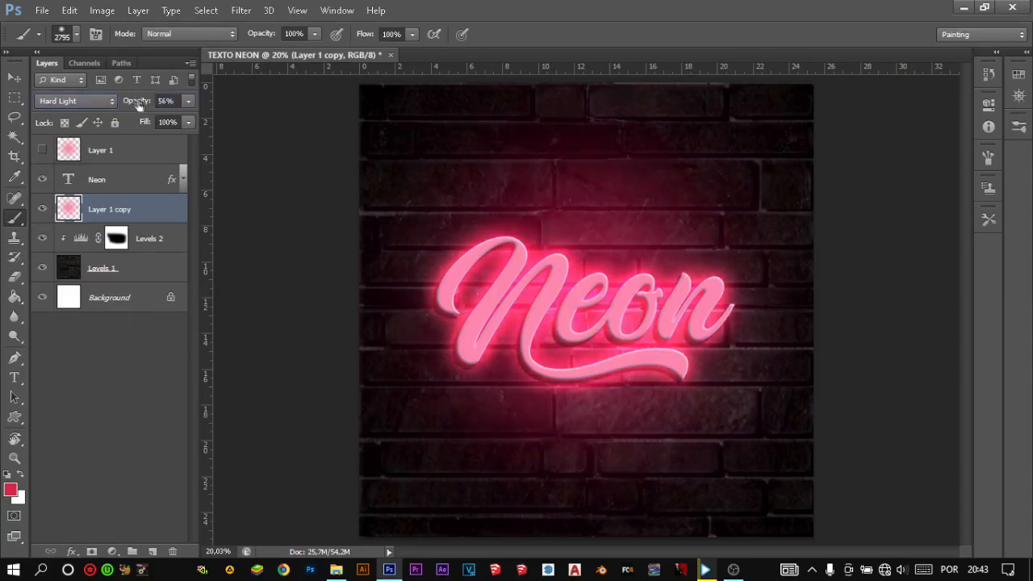
# - Show the original pink glow at 99% opacity and transform it into a horizontal streak, about 124% wide and 17% high
pyautogui.click(42, 150)
pyautogui.click(135, 154)
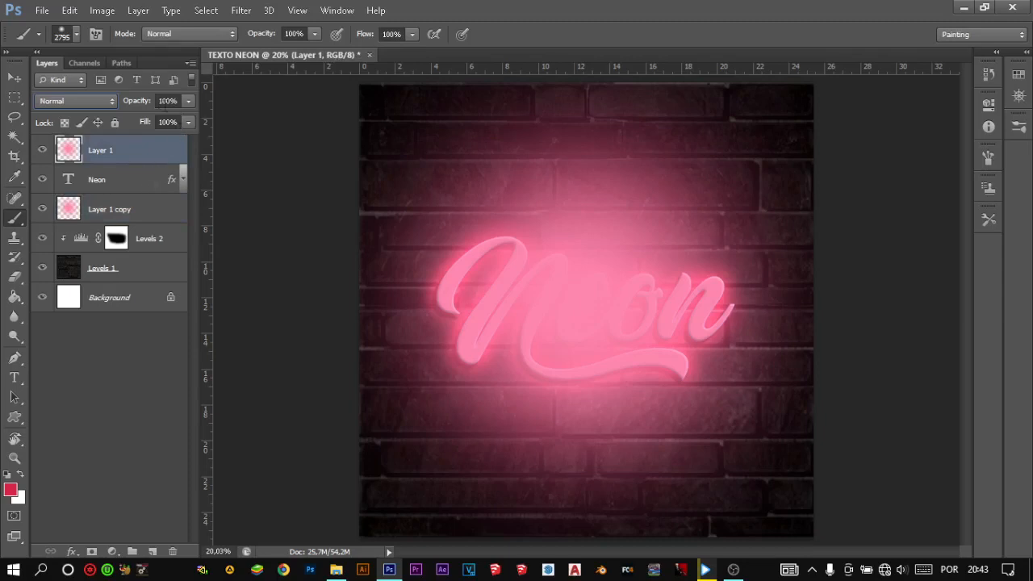
pyautogui.moveTo(134, 105)
pyautogui.mouseDown()
pyautogui.moveTo(122, 101)
pyautogui.moveTo(133, 103)
pyautogui.mouseUp()
pyautogui.hotkey('ctrl', 't')
pyautogui.moveTo(586, 83); pyautogui.dragTo(586, 275)
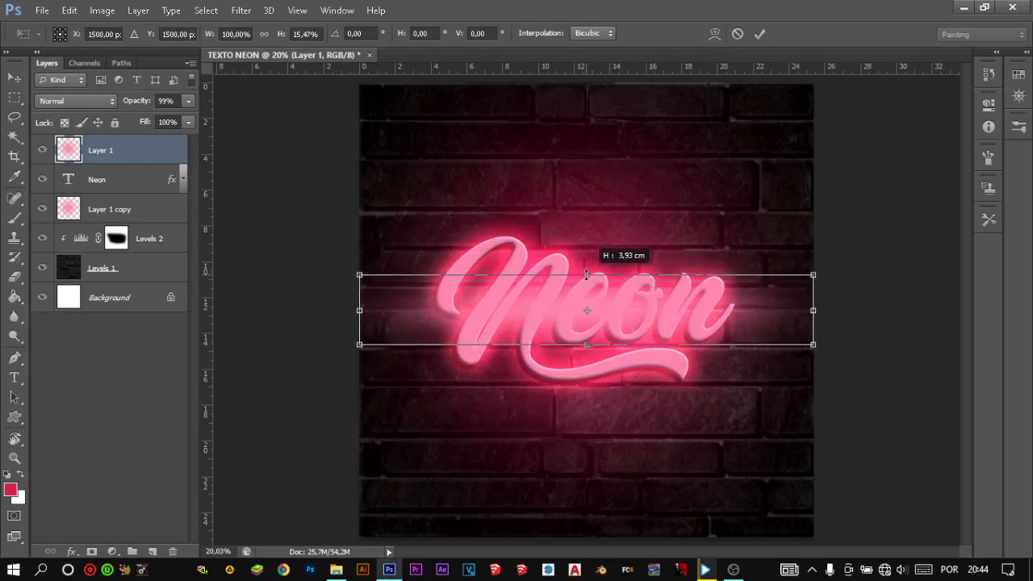
pyautogui.moveTo(812, 310); pyautogui.dragTo(866, 310)
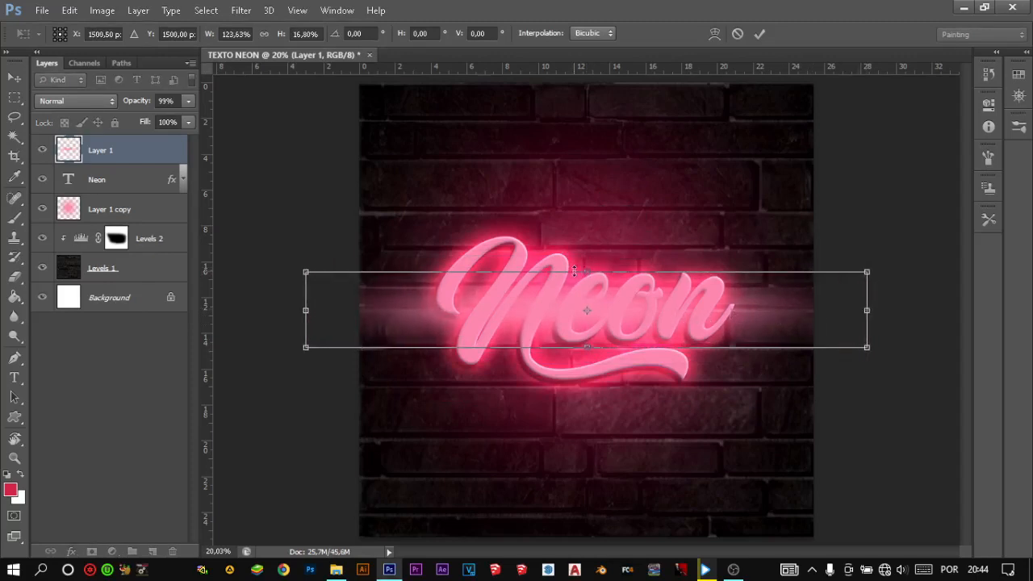
pyautogui.click(759, 34)
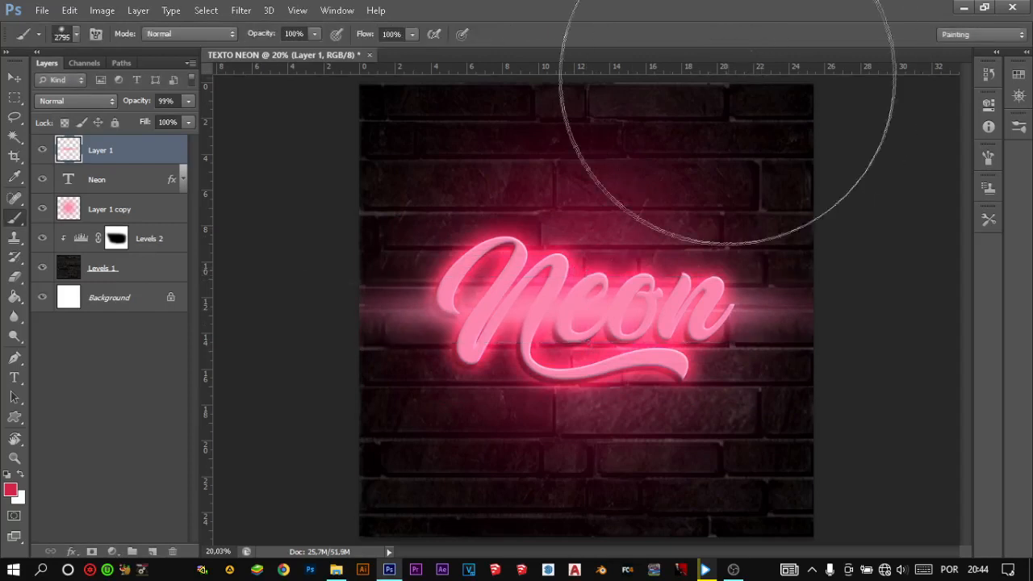
# - Try several blend modes on the pink streak in Layer 1, such as Lighten, and settle on Hard Light
pyautogui.moveTo(584, 353); pyautogui.dragTo(404, 311)
pyautogui.press('v')
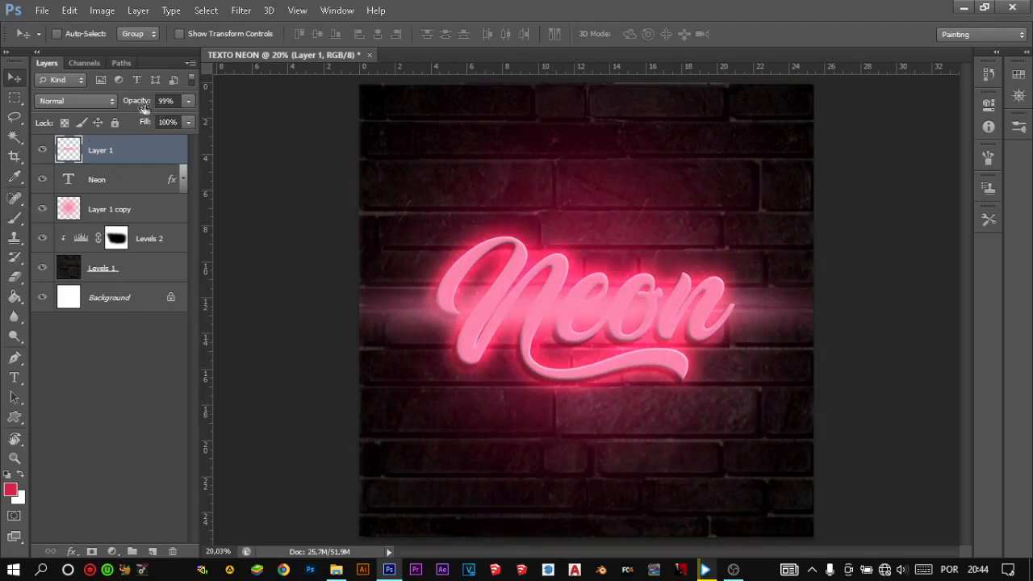
pyautogui.click(103, 95)
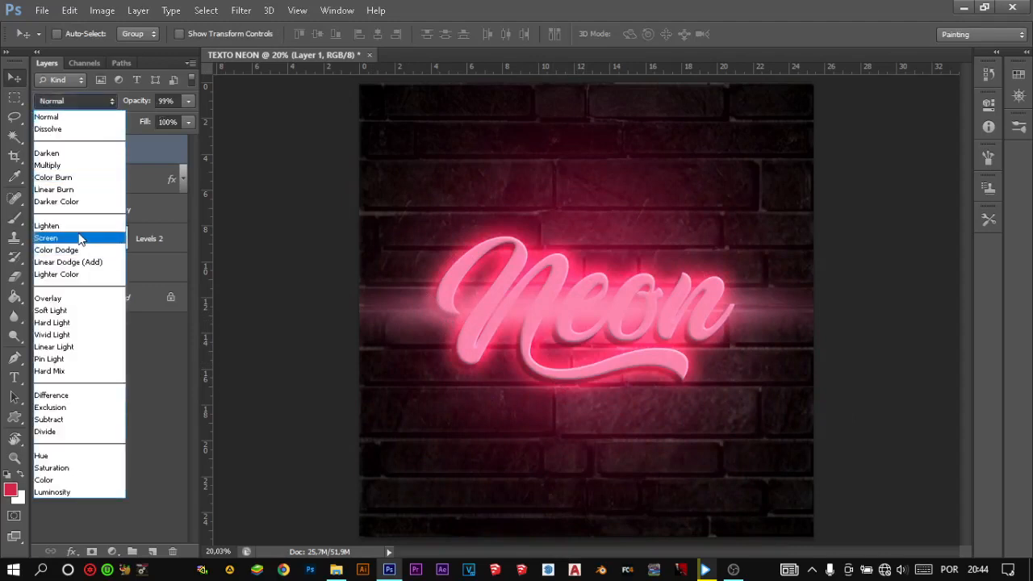
pyautogui.click(78, 226)
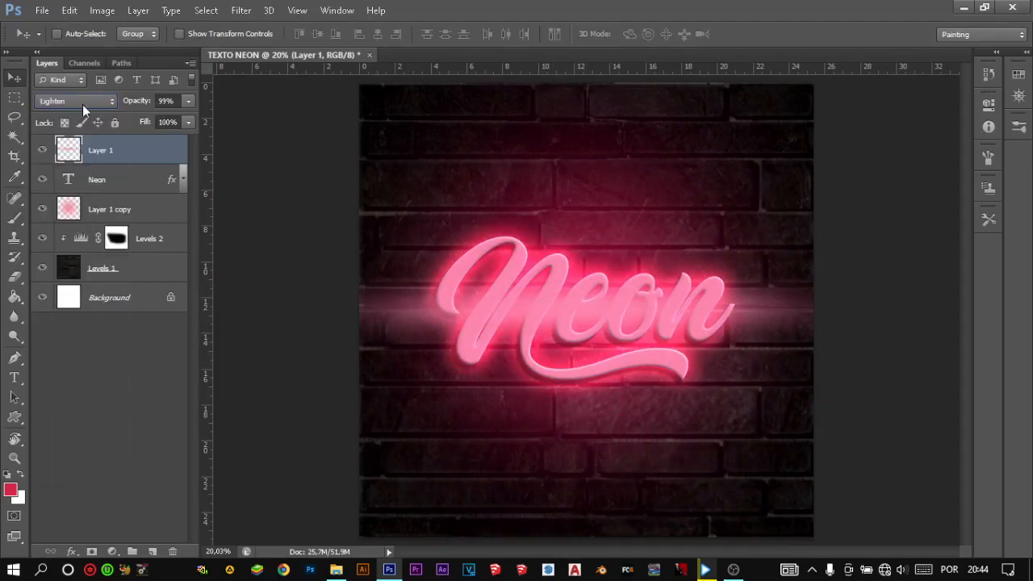
pyautogui.scroll(-1, 80, 104)
pyautogui.scroll(-2, 79, 105)
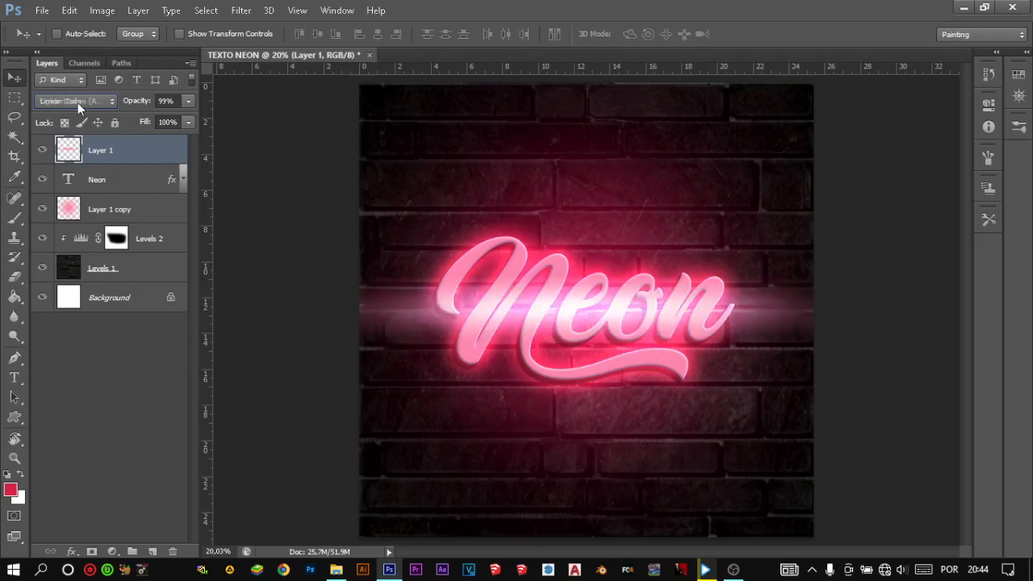
pyautogui.scroll(-2, 77, 103)
pyautogui.scroll(-1, 78, 104)
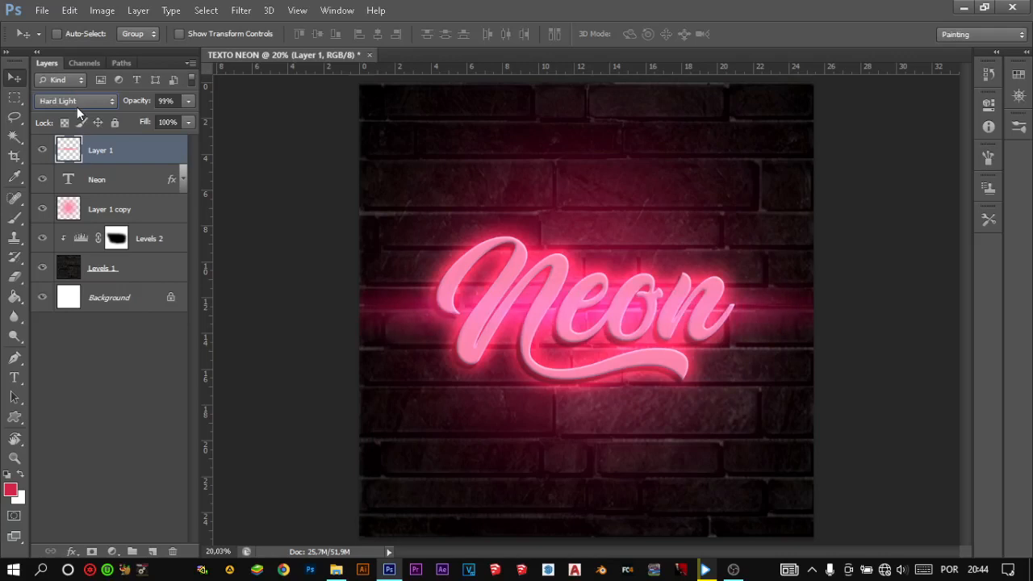
# - Duplicate the Layer 1 copy glow, place the duplicate just above the Neon text, and lower its opacity to 11%
pyautogui.click(142, 207)
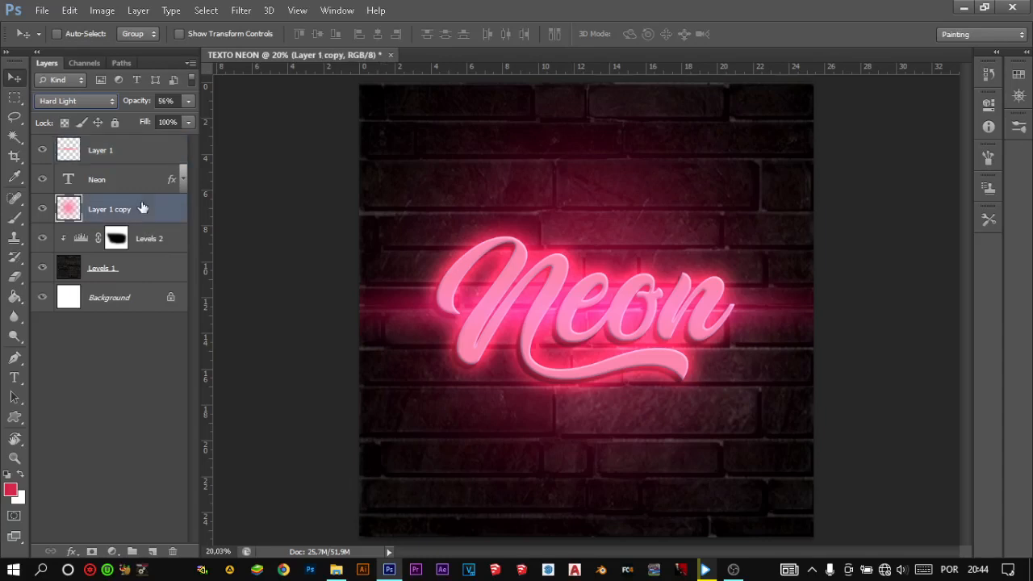
pyautogui.hotkey('ctrl', 'j')
pyautogui.moveTo(118, 221); pyautogui.dragTo(122, 177)
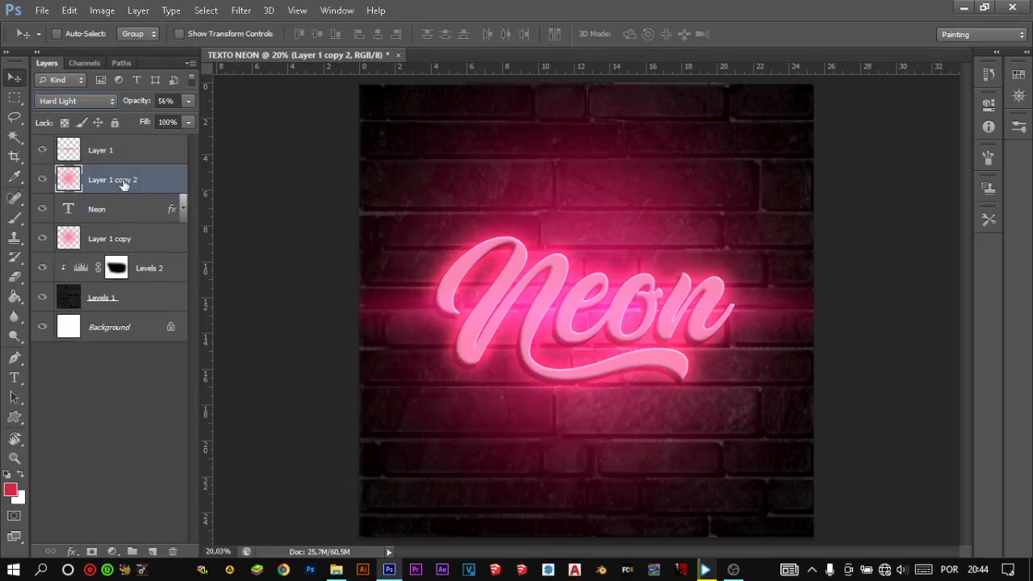
pyautogui.moveTo(144, 104); pyautogui.dragTo(135, 113)
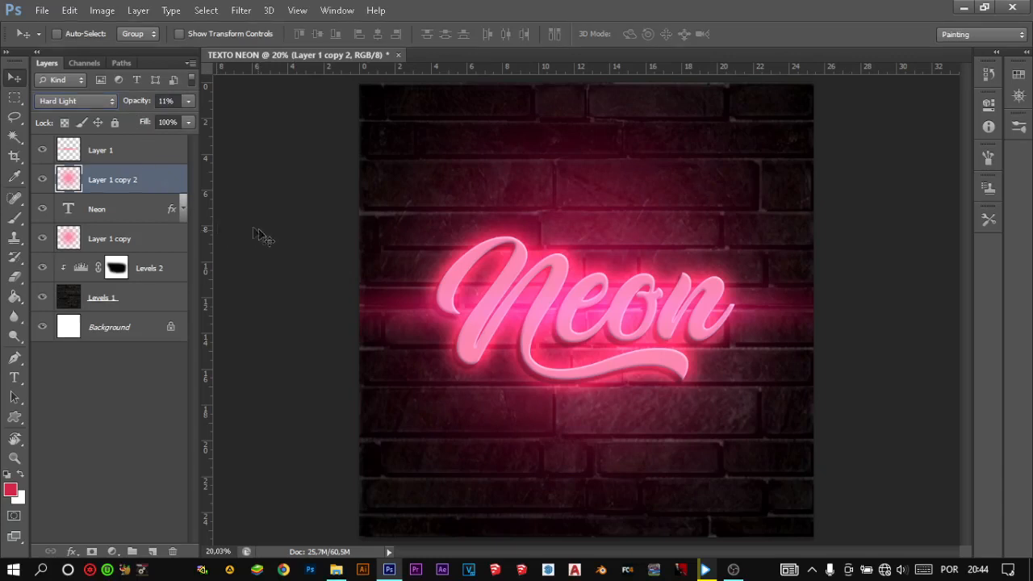
pyautogui.click(114, 445)
pyautogui.click(233, 363)
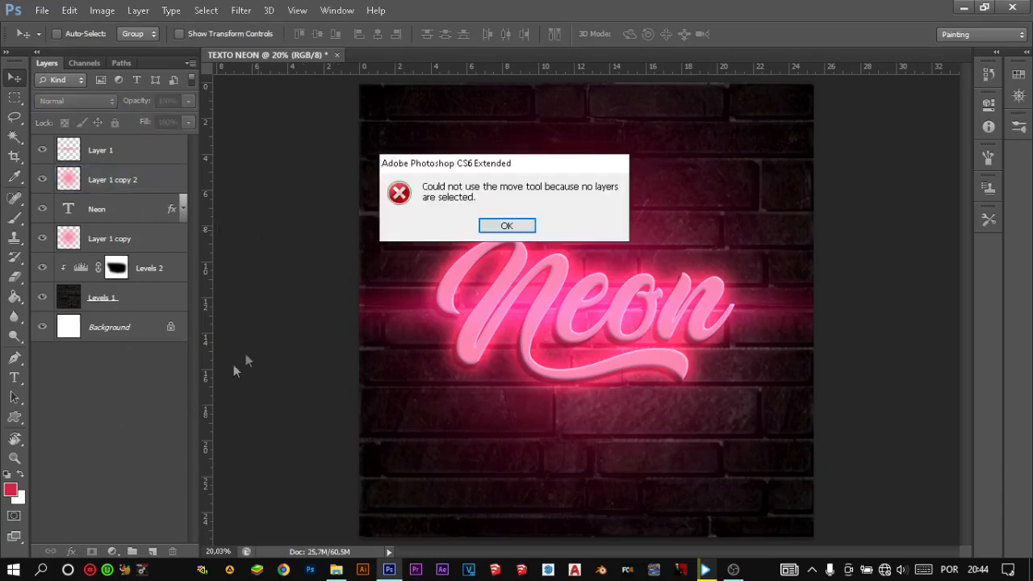
pyautogui.click(500, 226)
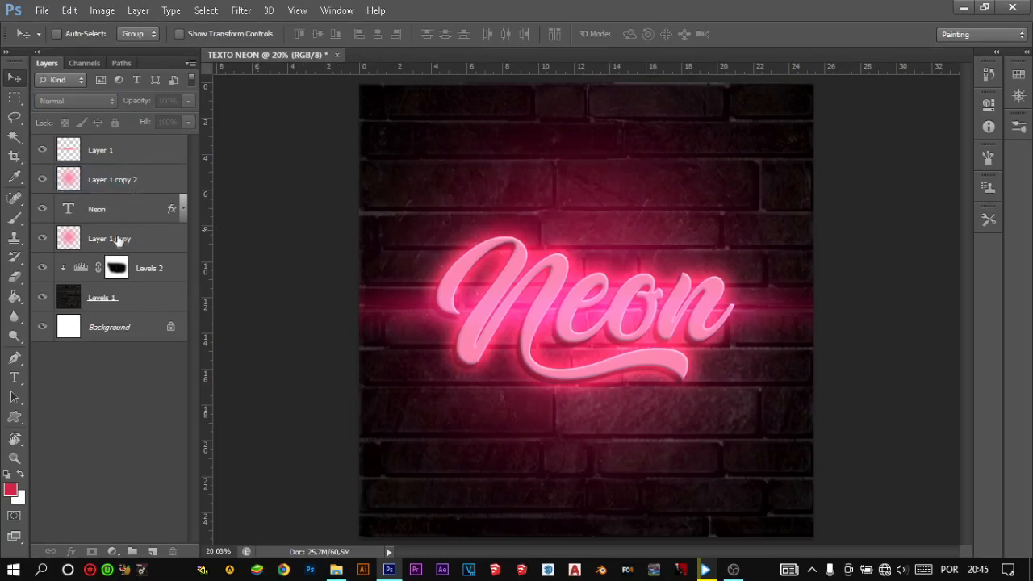
# - Group the Neon text with its three pink glow layers and name the group TEXTO
pyautogui.click(145, 278)
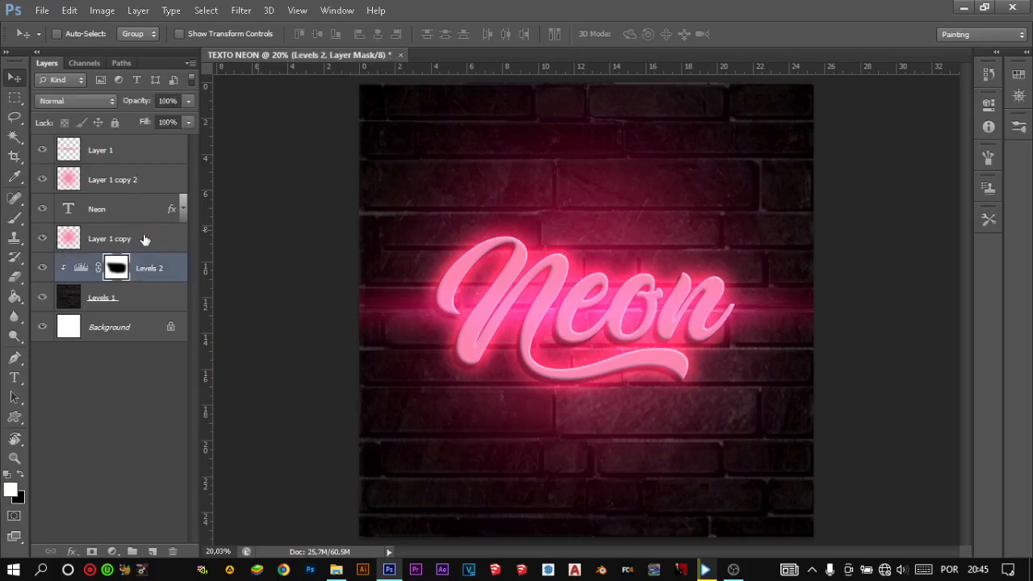
pyautogui.click(144, 239)
pyautogui.keyDown('shift'); pyautogui.click(150, 150); pyautogui.keyUp('shift')
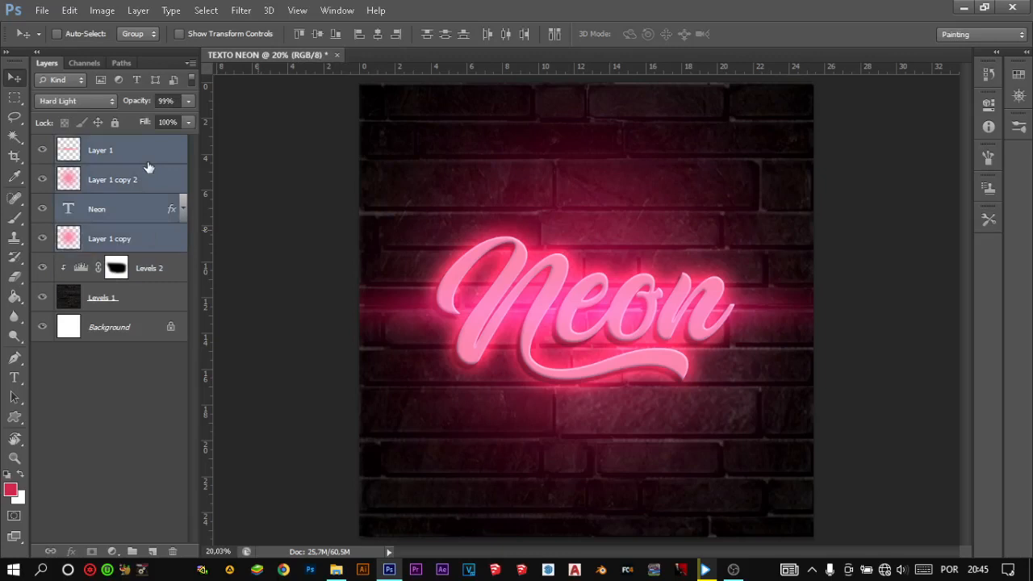
pyautogui.hotkey('ctrl', 'g')
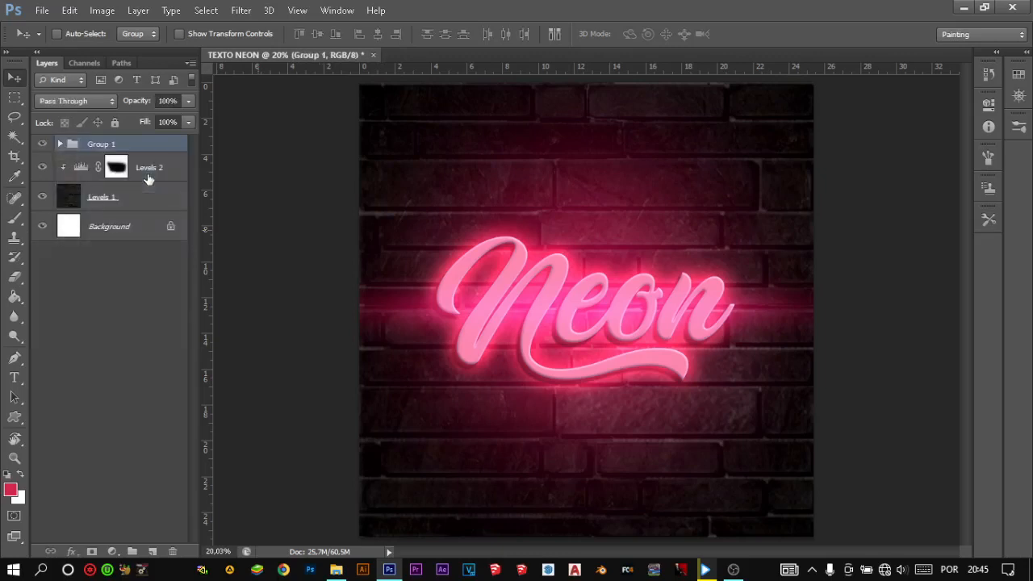
pyautogui.doubleClick(99, 144)
pyautogui.write('TEX')
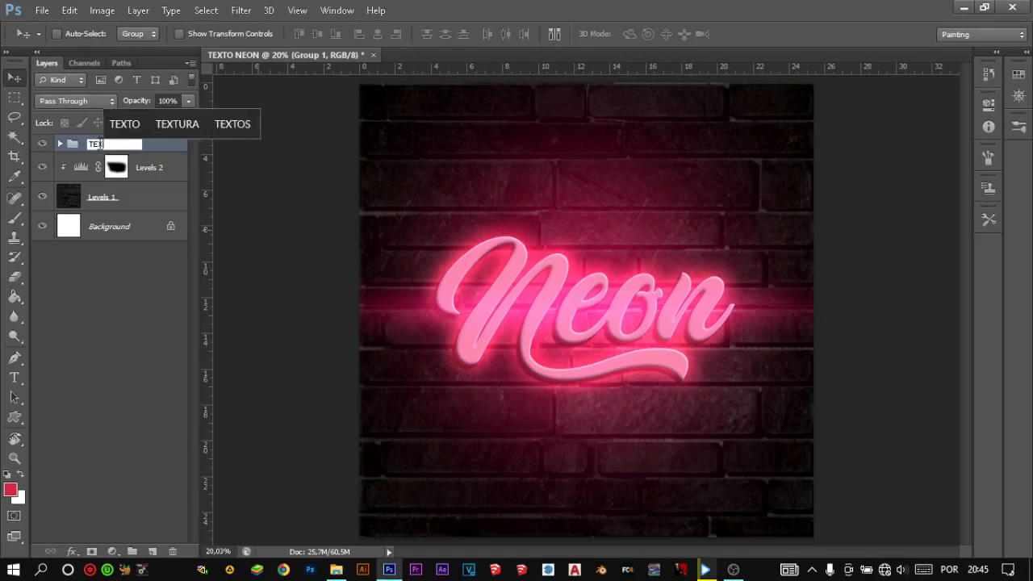
pyautogui.write('TO')
pyautogui.press('Return')
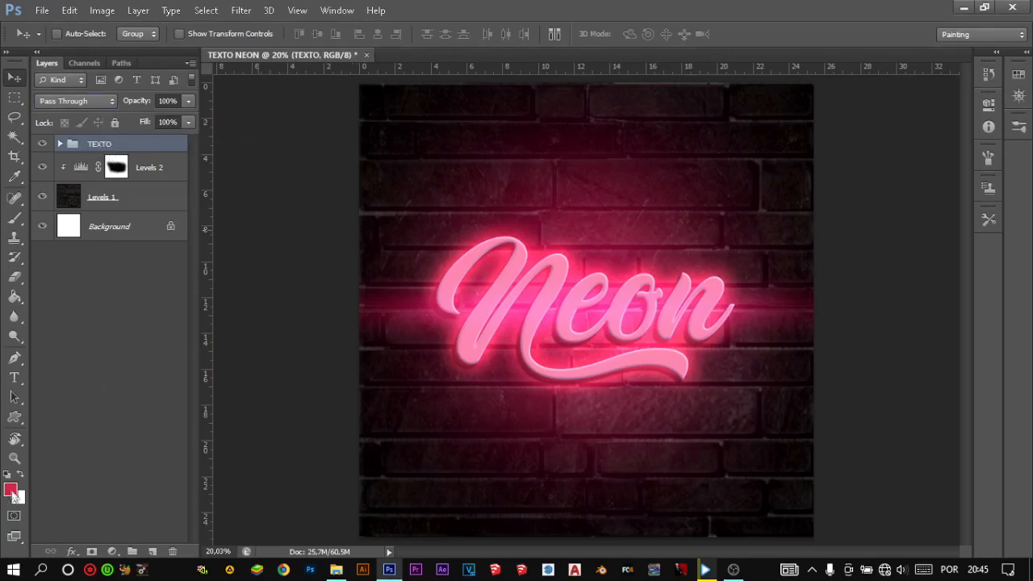
# - Reset the colours to black and white and place a new empty layer directly beneath the TEXTO group
pyautogui.click(7, 467)
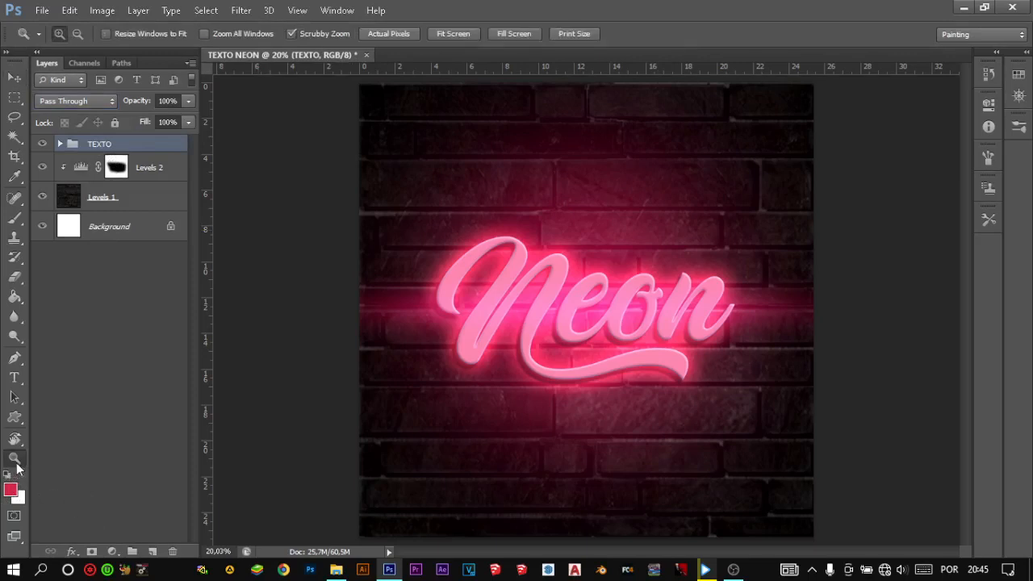
pyautogui.press('v')
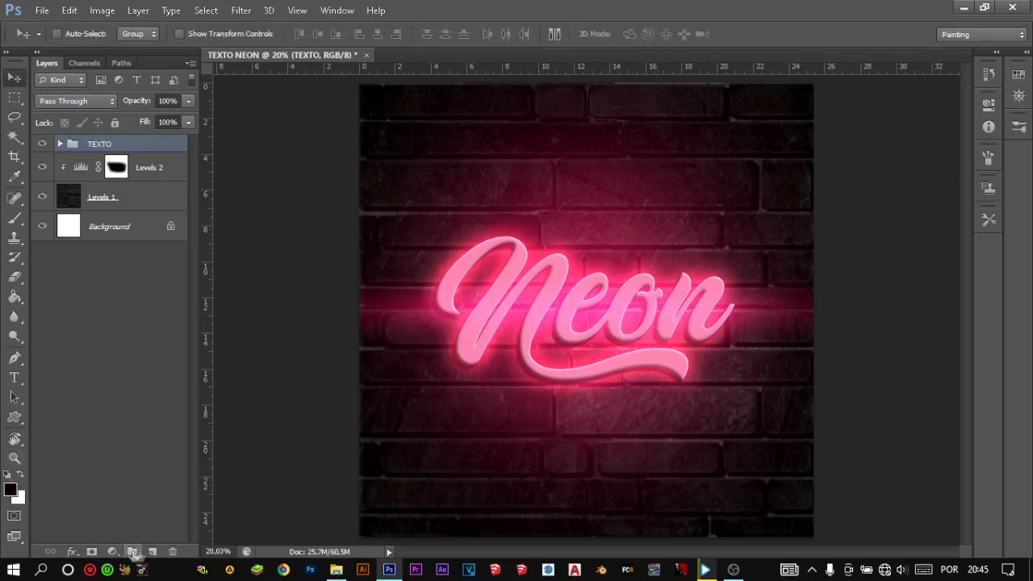
pyautogui.click(153, 551)
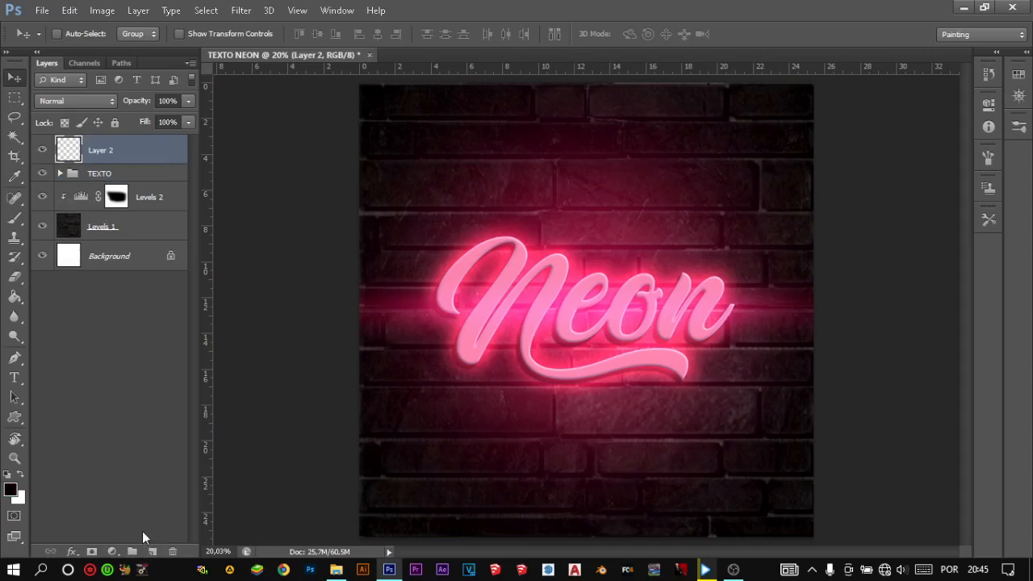
pyautogui.click(14, 359)
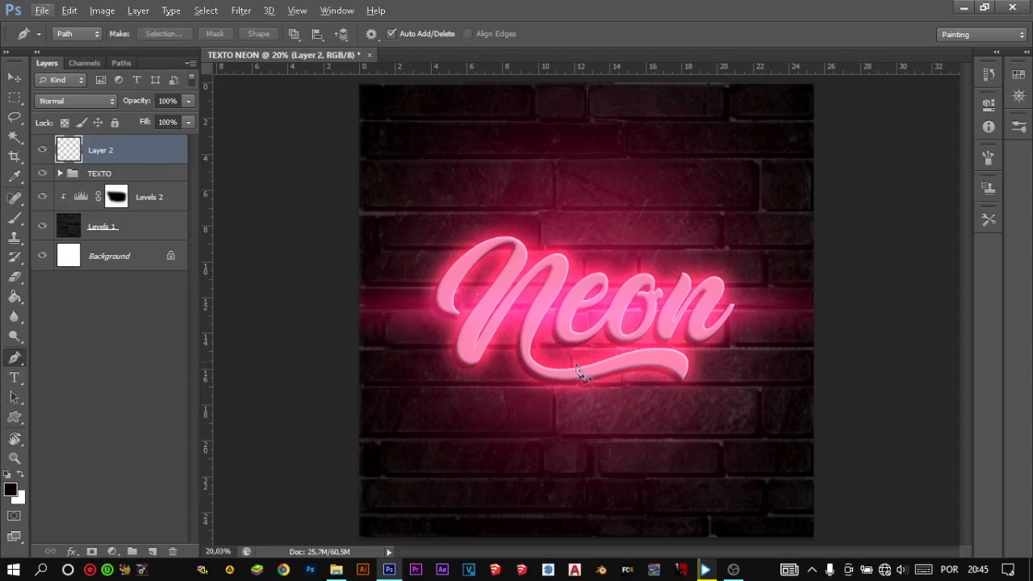
pyautogui.scroll(1, 611, 459)
pyautogui.scroll(-1, 583, 364)
pyautogui.scroll(-1, 582, 360)
pyautogui.scroll(1, 591, 343)
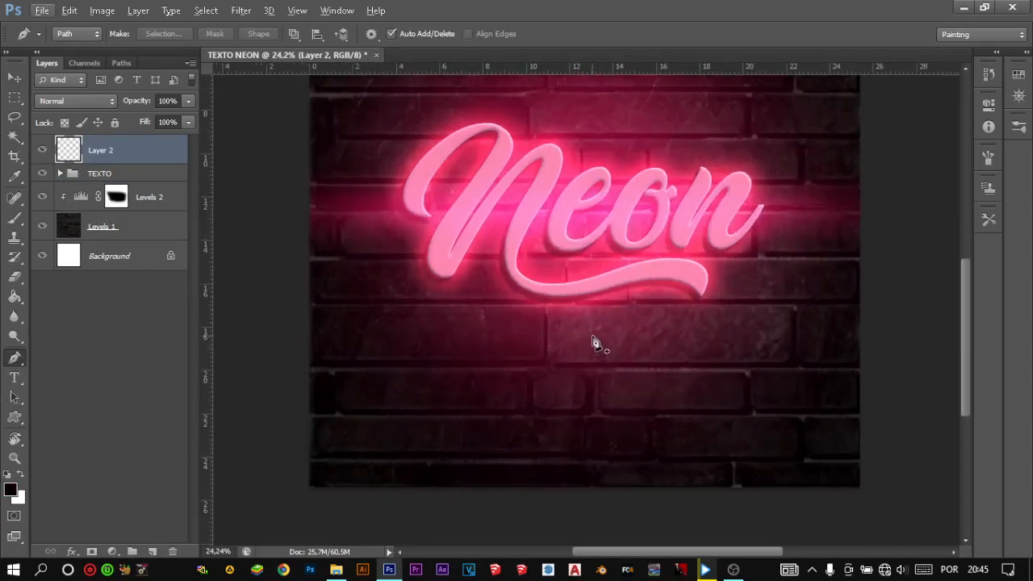
pyautogui.scroll(3, 590, 347)
pyautogui.scroll(-1, 585, 355)
pyautogui.scroll(-2, 584, 362)
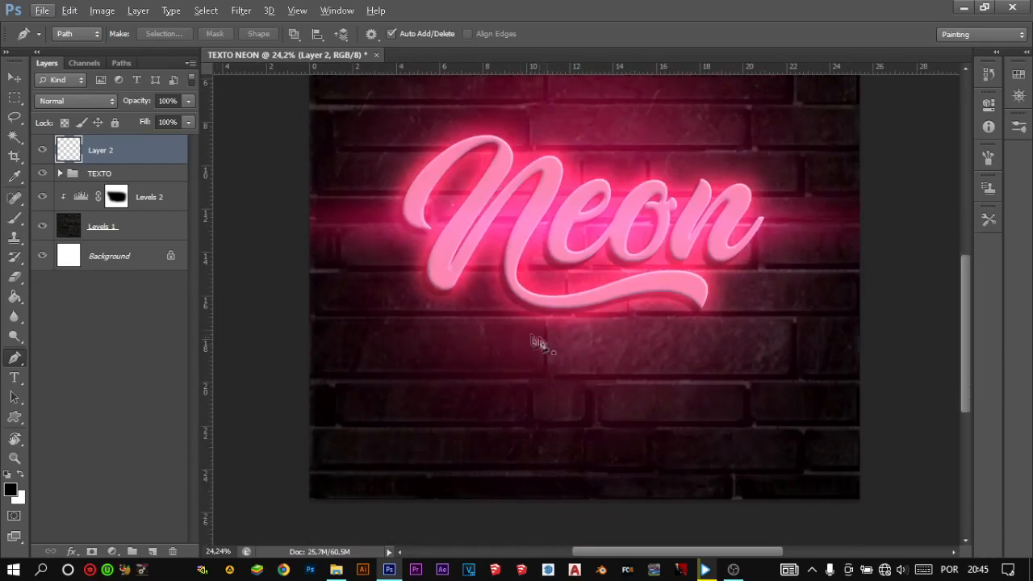
pyautogui.moveTo(153, 152); pyautogui.dragTo(149, 194)
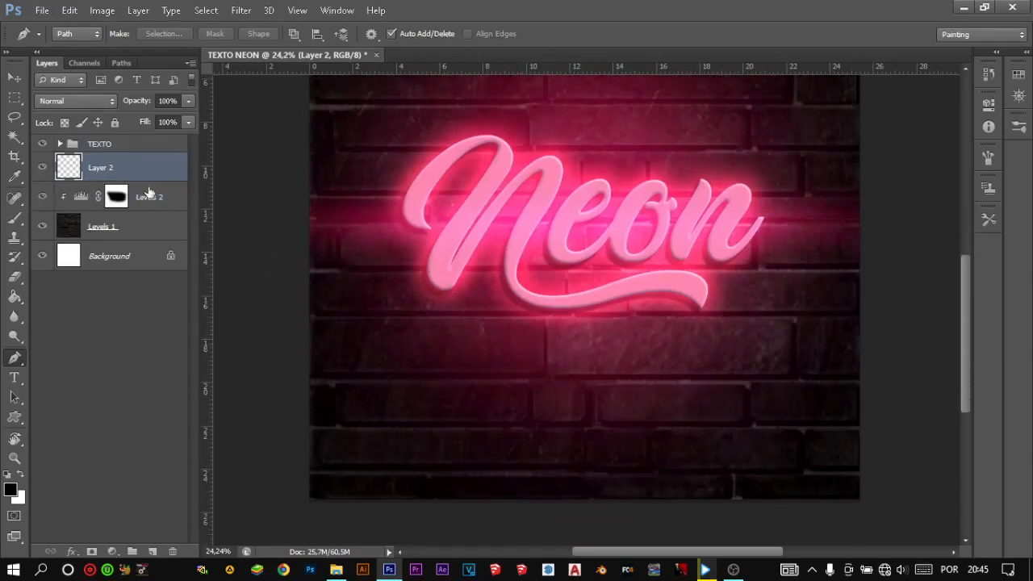
# - Draw a winding open Pen path from the N's lower end down past the wall's bottom edge, and switch to the Brush tool
pyautogui.click(441, 273)
pyautogui.moveTo(424, 329); pyautogui.dragTo(480, 532)
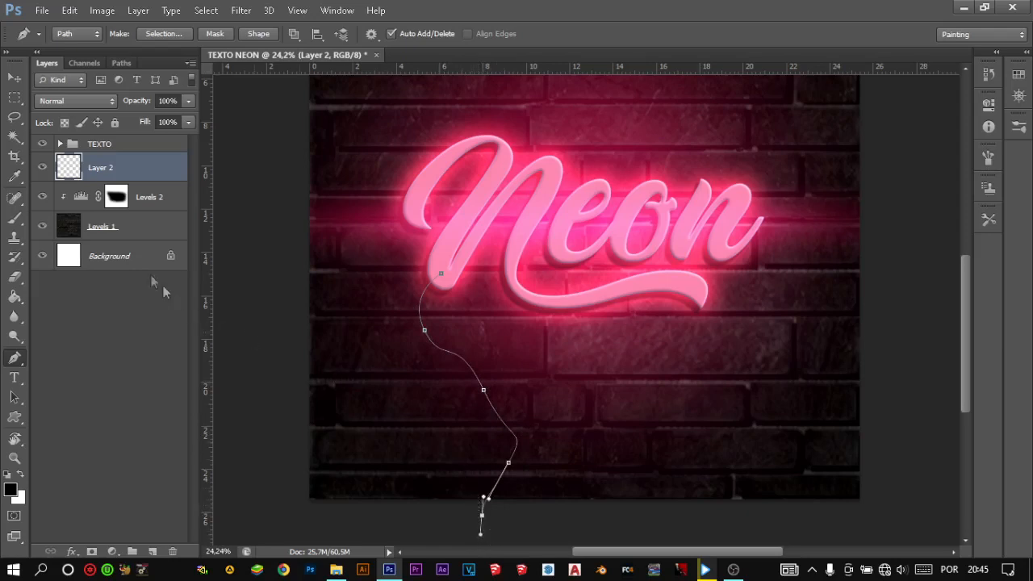
pyautogui.click(15, 218)
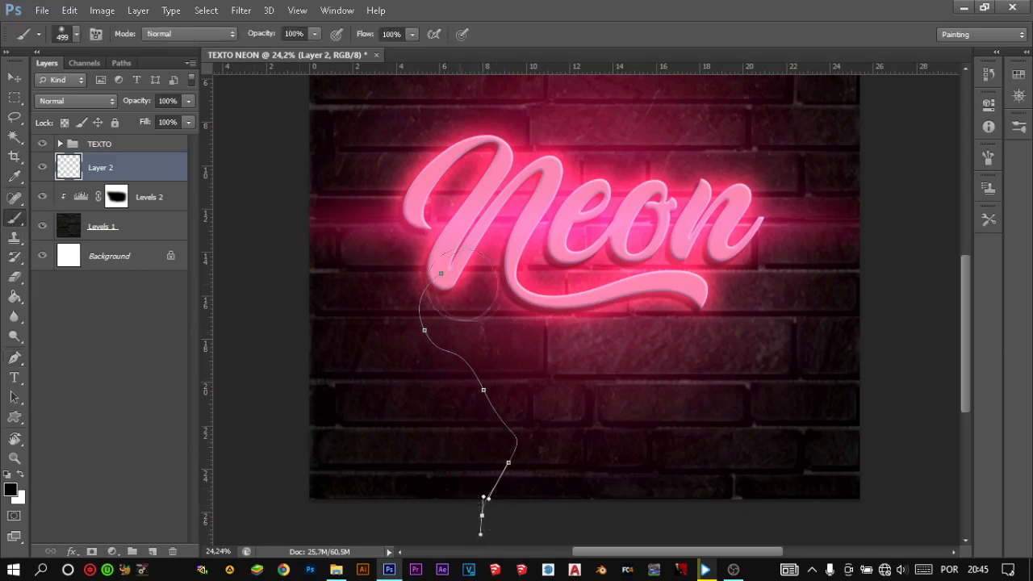
# - Set the brush to a hard round tip with a size of 20 px
pyautogui.keyDown('alt'); pyautogui.rightClick(549, 369); pyautogui.keyUp('alt')
pyautogui.keyDown('alt'); pyautogui.rightClick(594, 235); pyautogui.keyUp('alt')
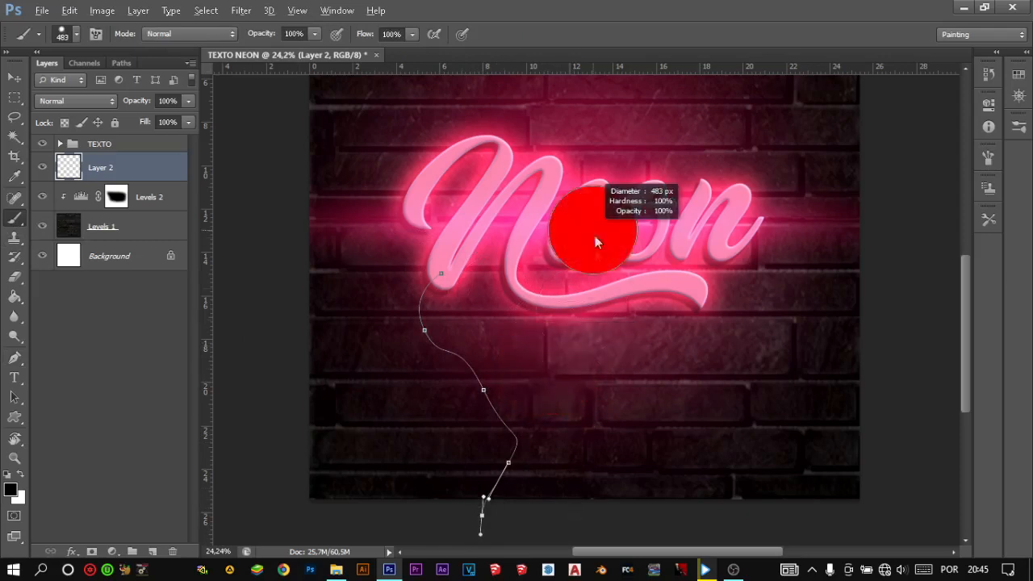
pyautogui.keyDown('alt'); pyautogui.rightClick(595, 405); pyautogui.keyUp('alt')
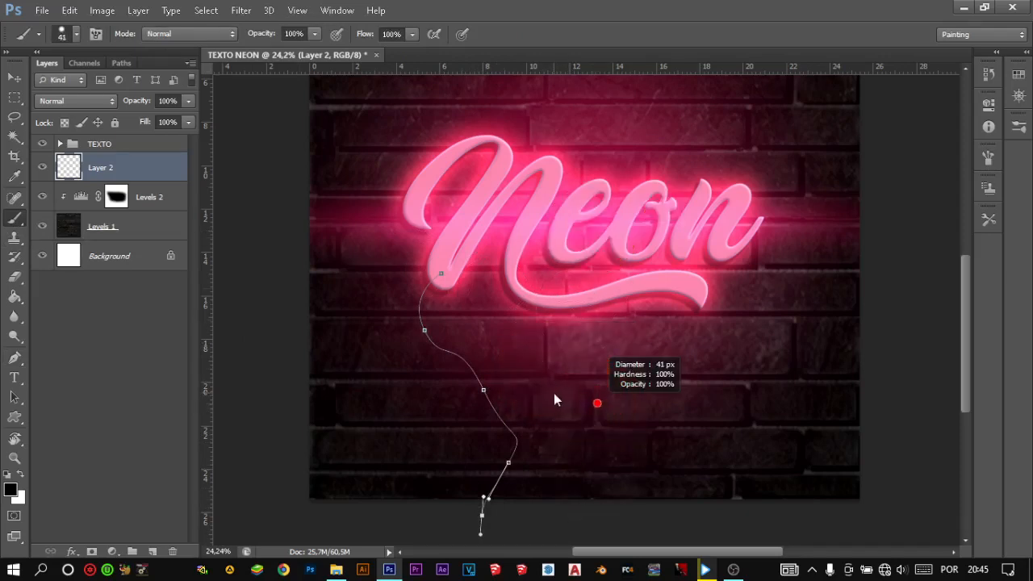
pyautogui.rightClick(555, 393)
pyautogui.moveTo(691, 376); pyautogui.dragTo(639, 365)
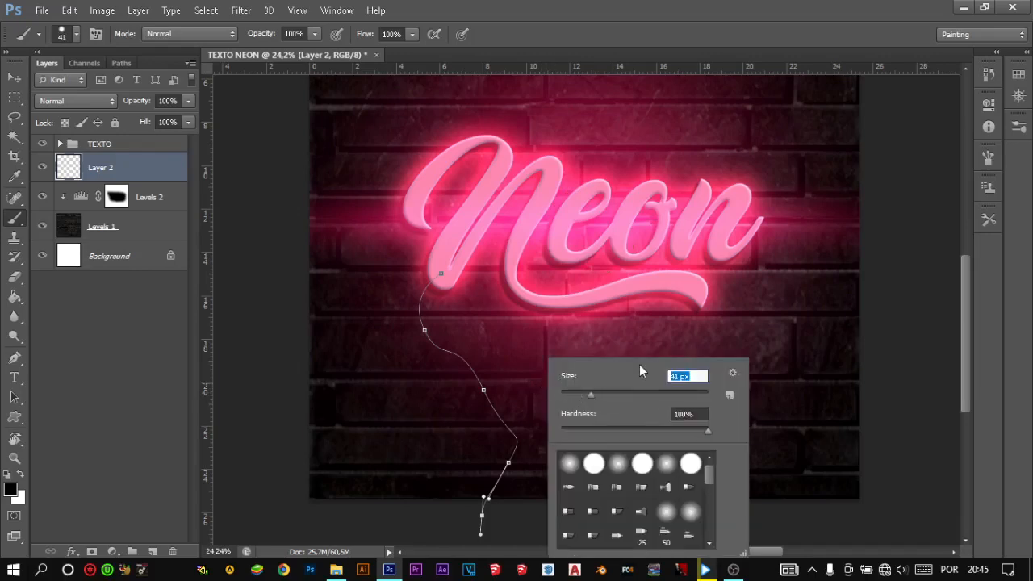
pyautogui.write('20')
pyautogui.press('Return')
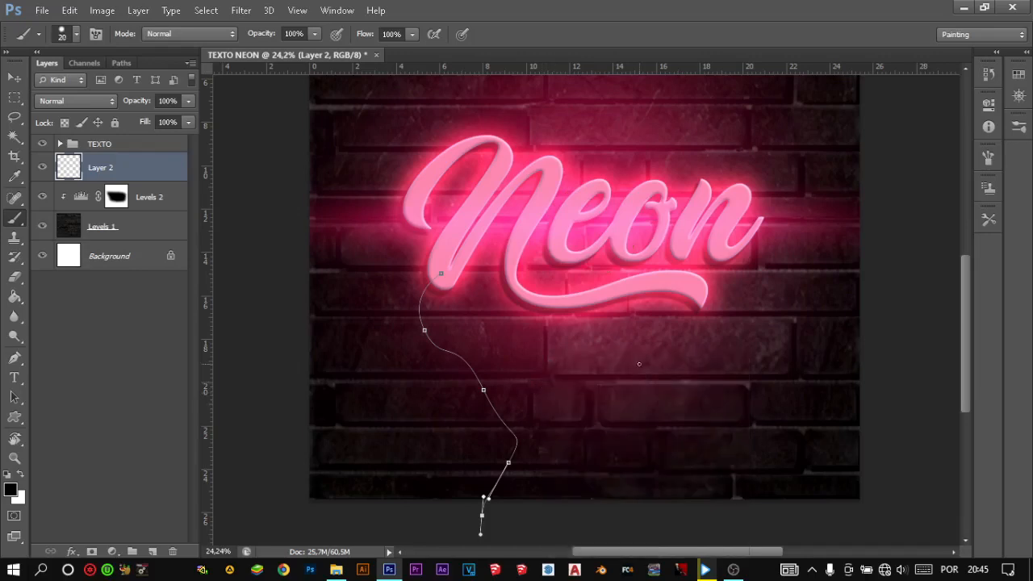
# - Stroke the winding path on Layer 2 with the Brush, without simulated pressure, and delete the path
pyautogui.click(16, 357)
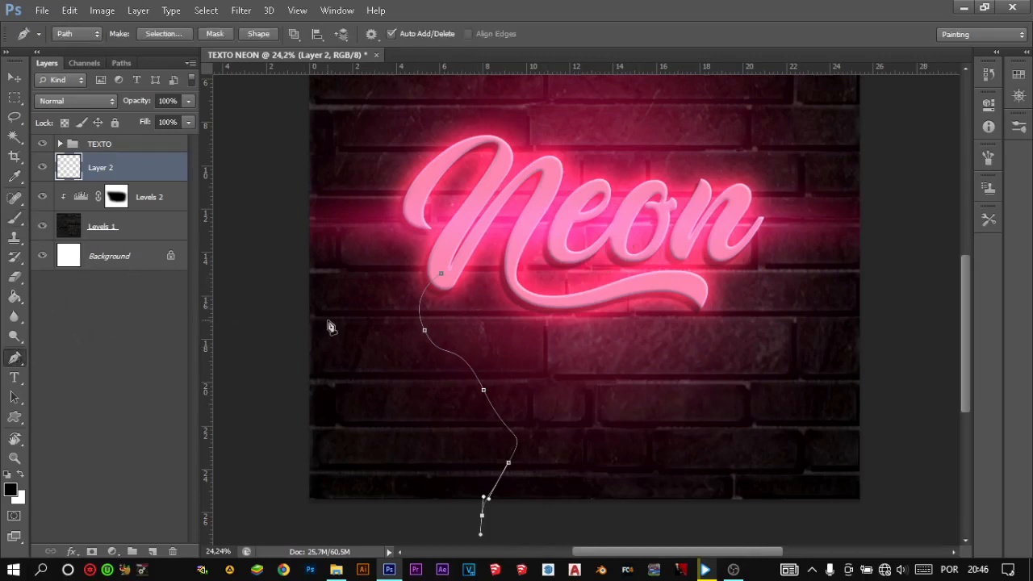
pyautogui.rightClick(433, 380)
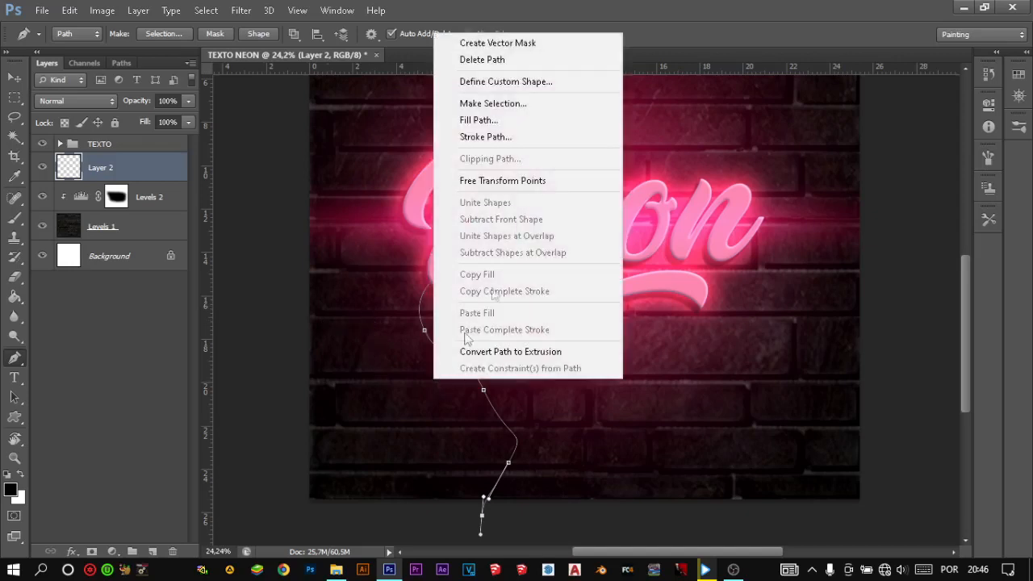
pyautogui.click(546, 142)
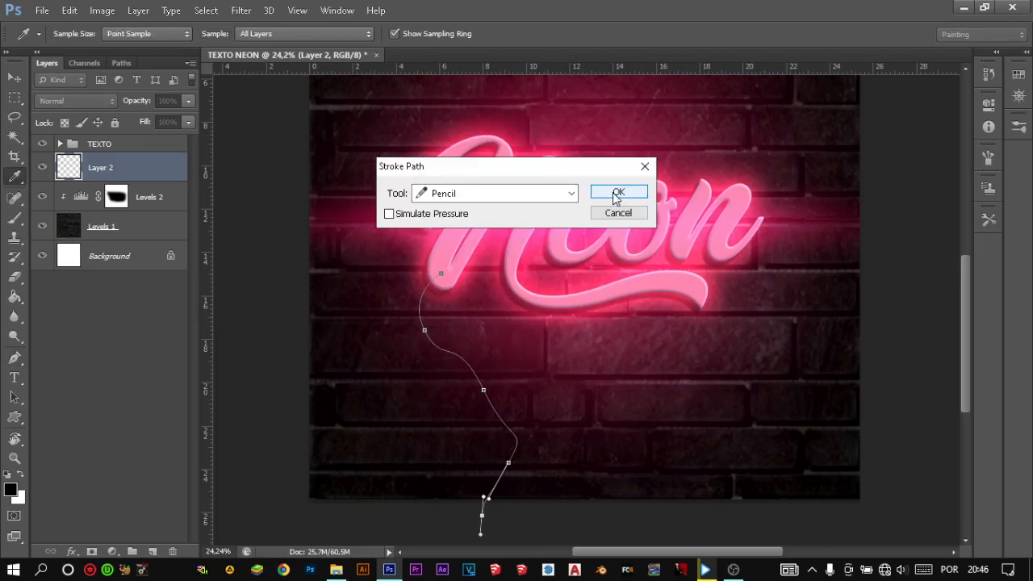
pyautogui.click(570, 193)
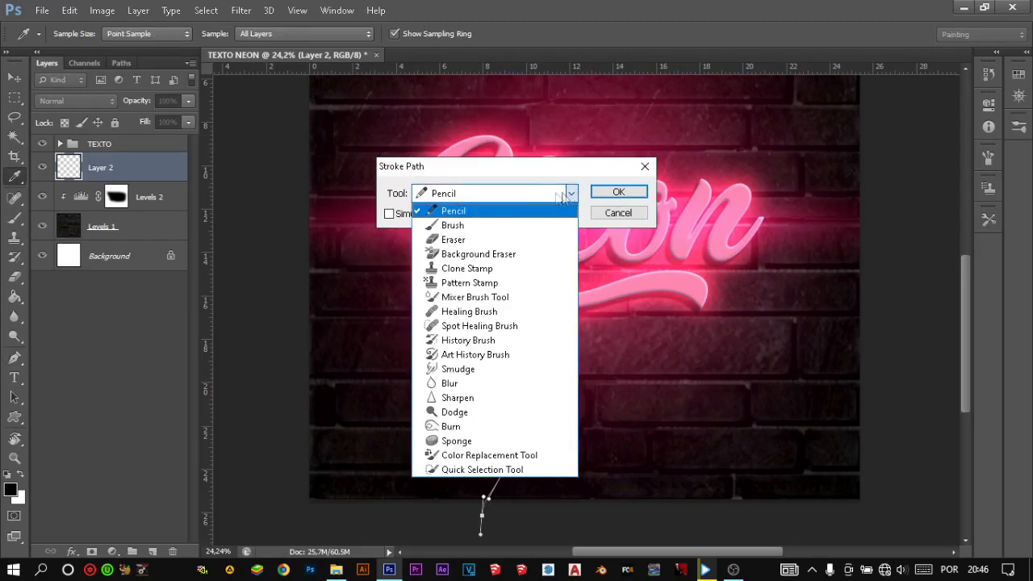
pyautogui.click(476, 225)
pyautogui.click(615, 193)
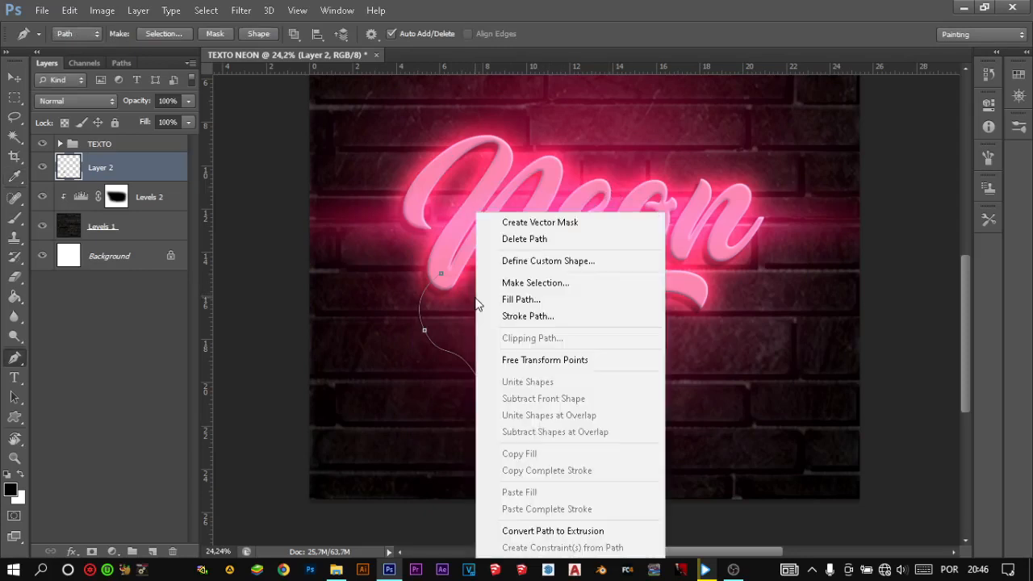
pyautogui.click(532, 239)
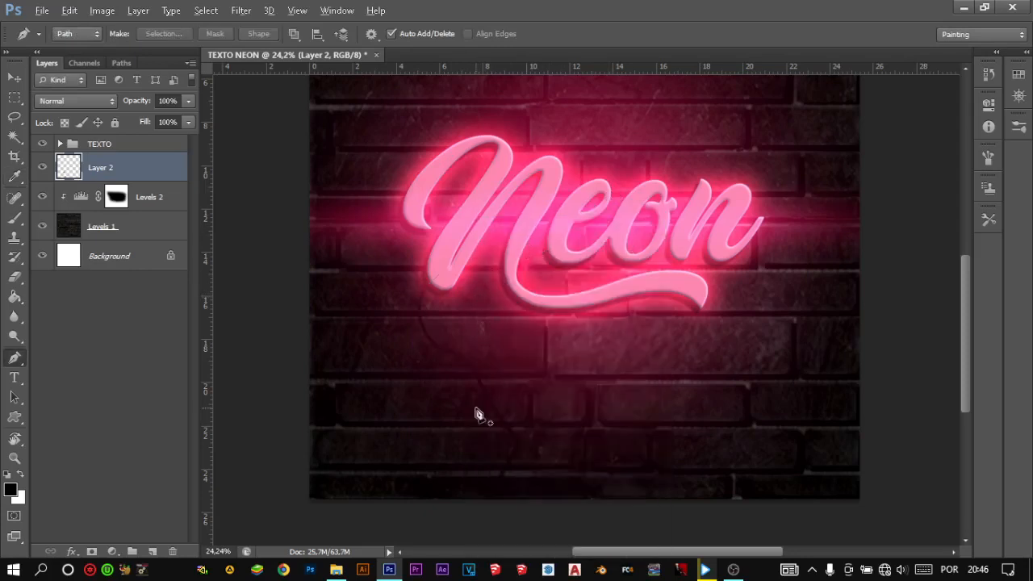
# - Examine the black cable line below the N up close against the brick wall
pyautogui.scroll(4, 476, 414)
pyautogui.scroll(-7, 473, 340)
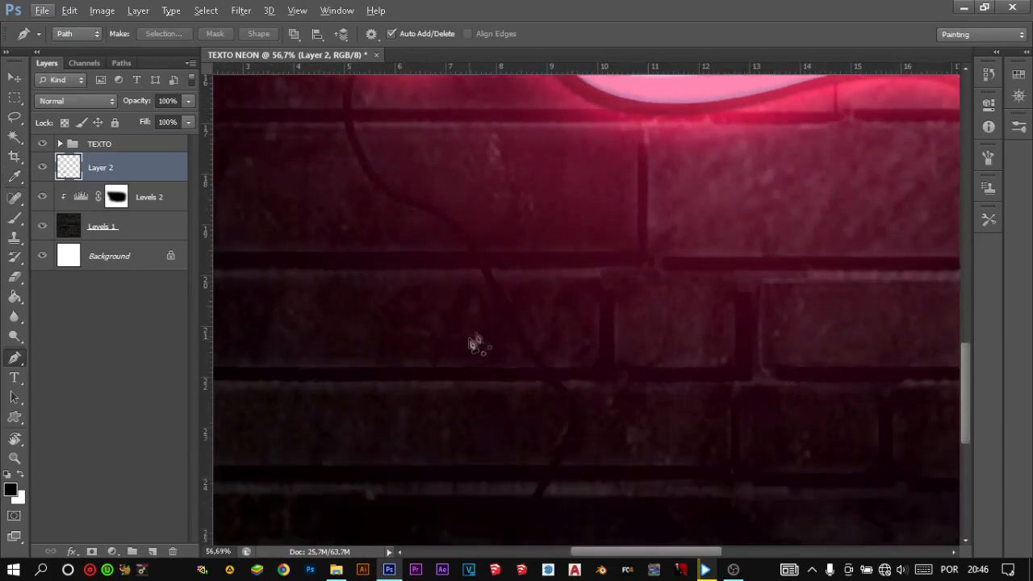
pyautogui.scroll(6, 479, 321)
pyautogui.scroll(-4, 481, 314)
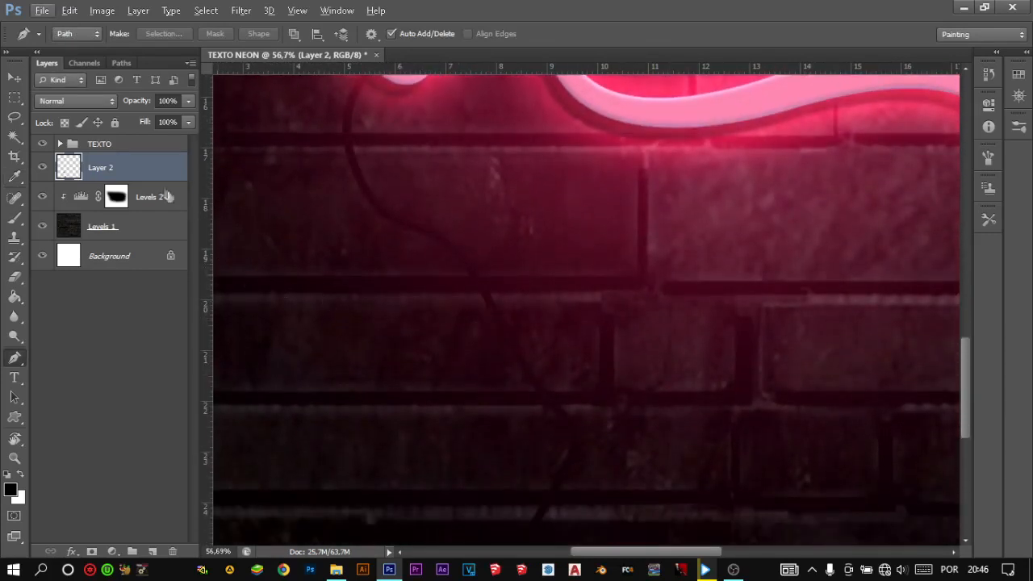
pyautogui.scroll(-5, 428, 294)
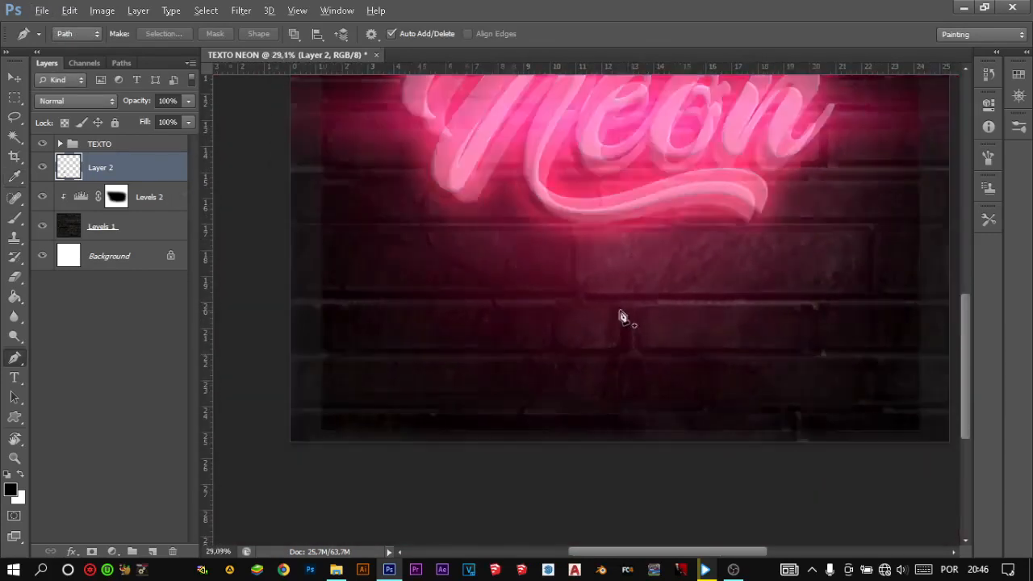
pyautogui.scroll(7, 726, 305)
pyautogui.scroll(-6, 733, 305)
pyautogui.scroll(1, 537, 383)
pyautogui.scroll(4, 537, 383)
pyautogui.scroll(1, 553, 376)
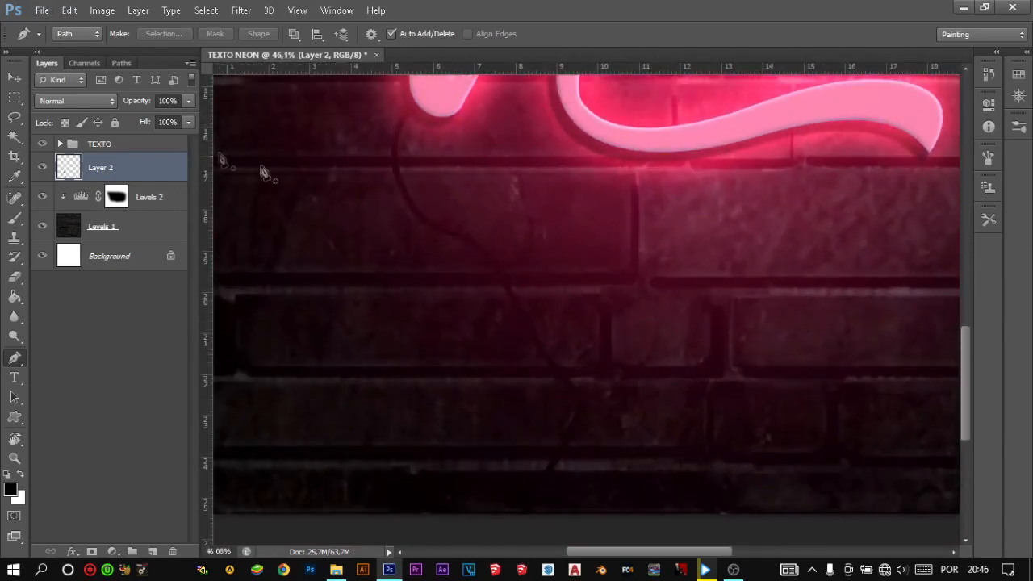
pyautogui.doubleClick(142, 168)
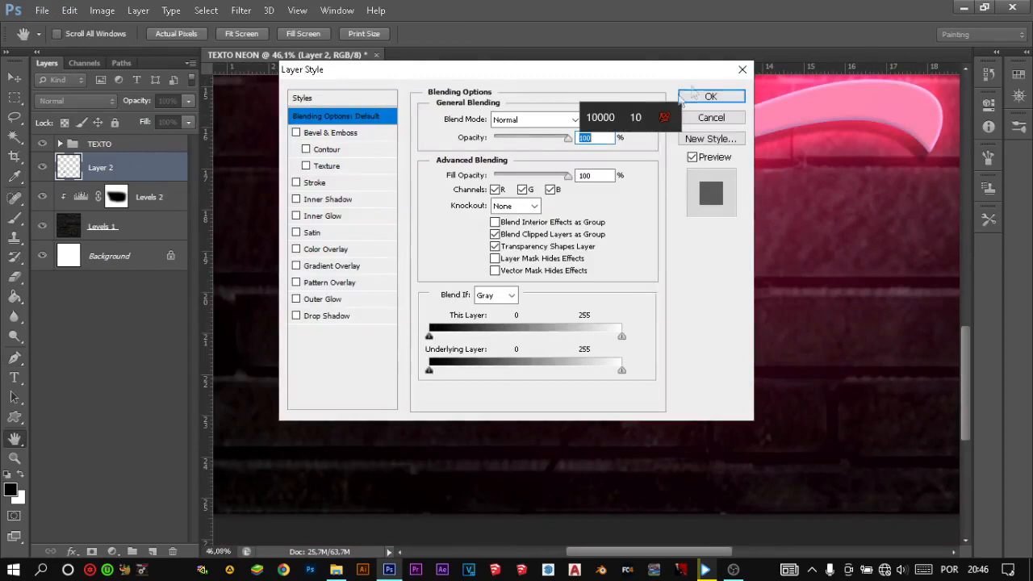
pyautogui.press('Escape')
pyautogui.rightClick(153, 173)
pyautogui.press('Escape')
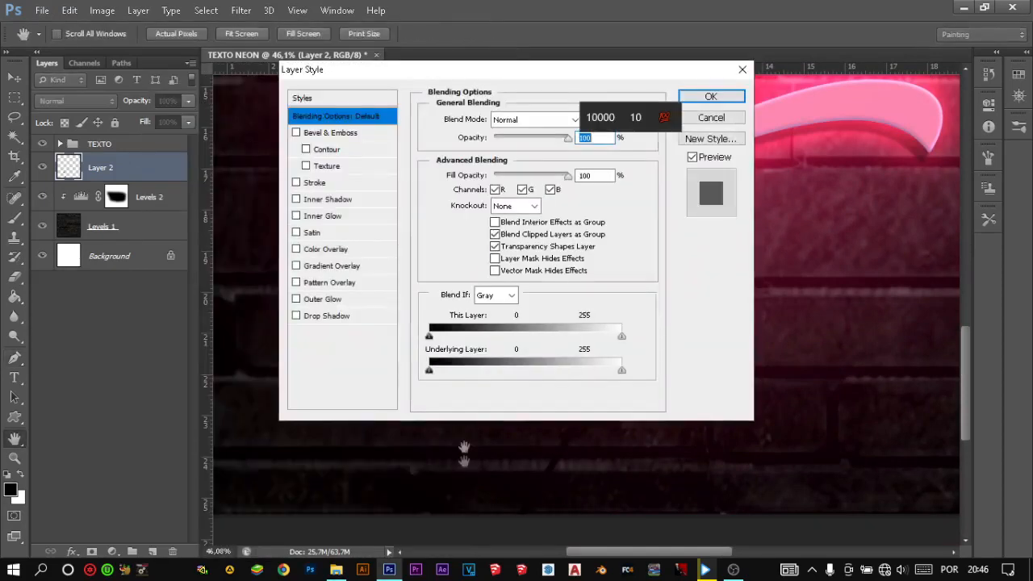
pyautogui.click(741, 70)
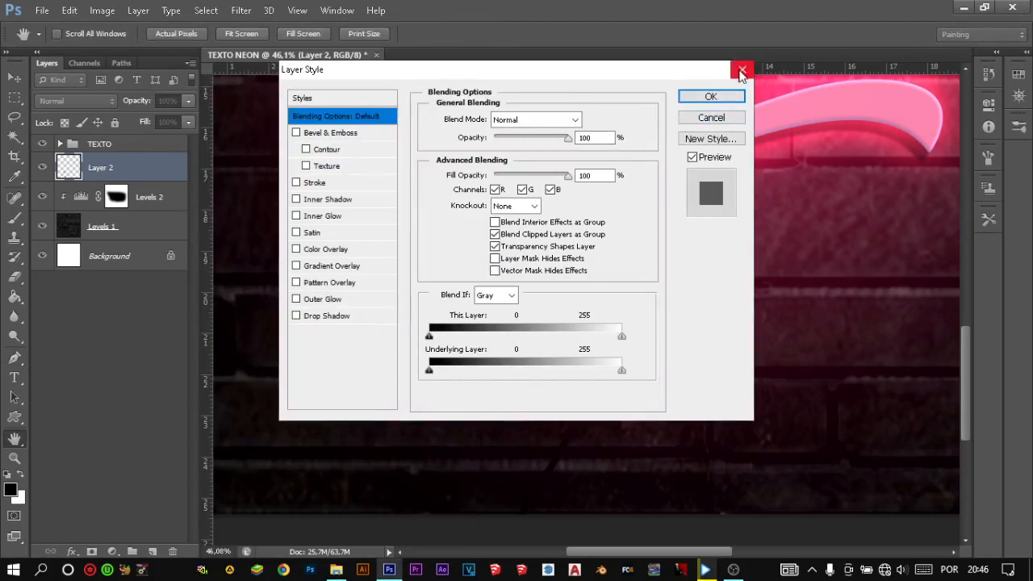
# - Add a smooth Inner Bevel to the cable on Layer 2 with Bevel & Emboss, setting the depth to 62%
pyautogui.hscroll(-8, 415, 319)
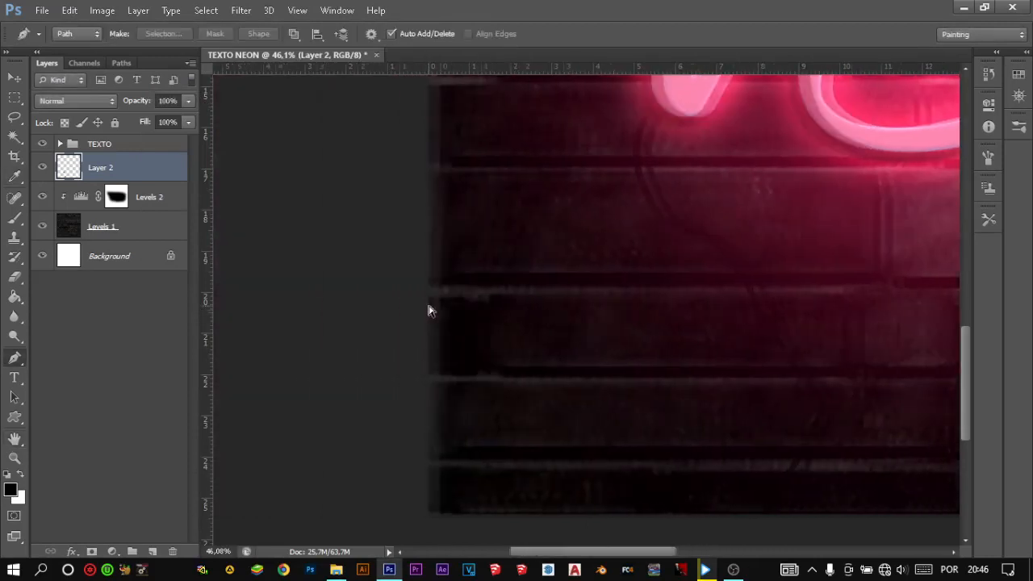
pyautogui.rightClick(123, 167)
pyautogui.click(169, 95)
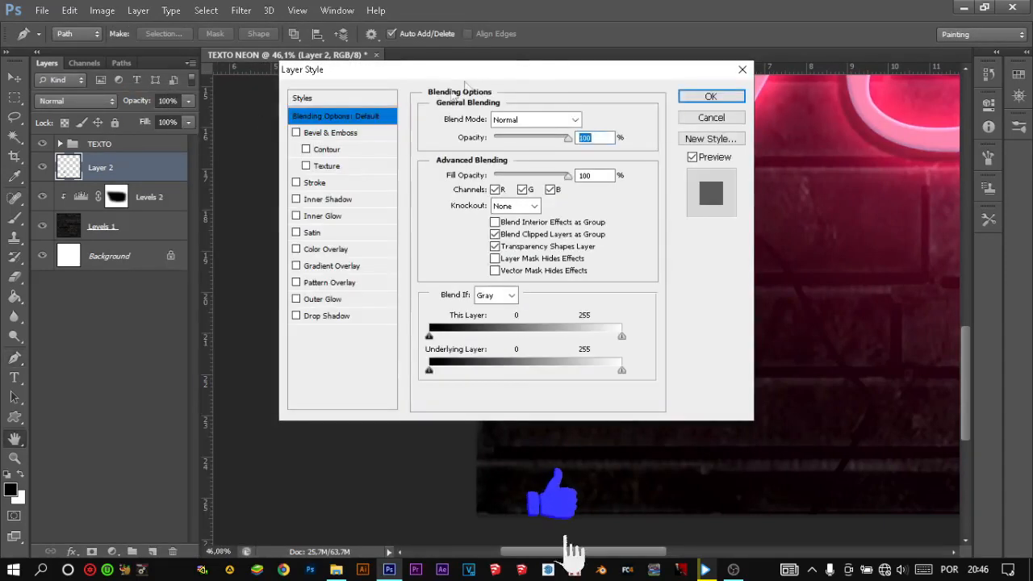
pyautogui.moveTo(465, 71); pyautogui.dragTo(260, 61)
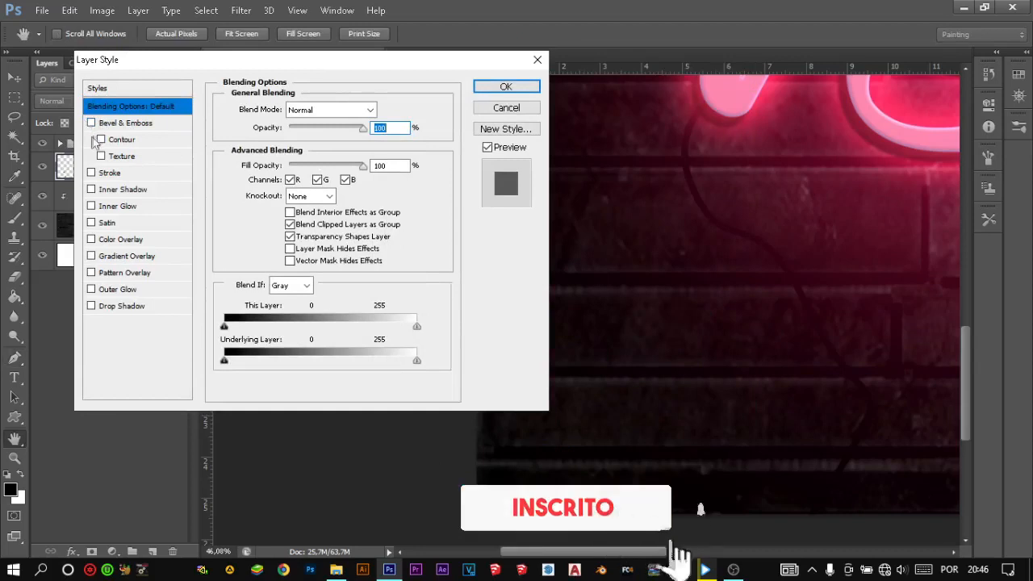
pyautogui.click(91, 122)
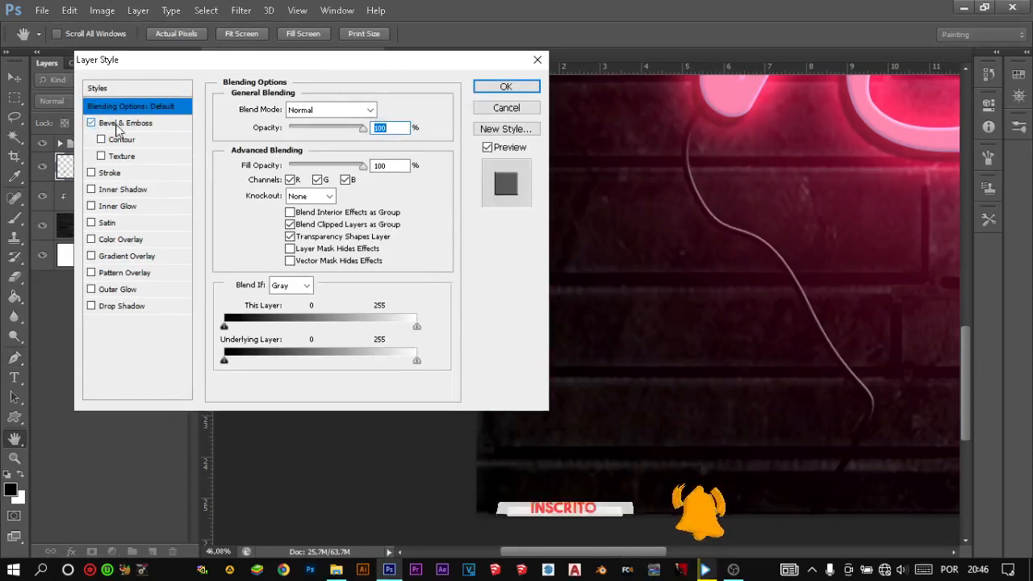
pyautogui.click(121, 125)
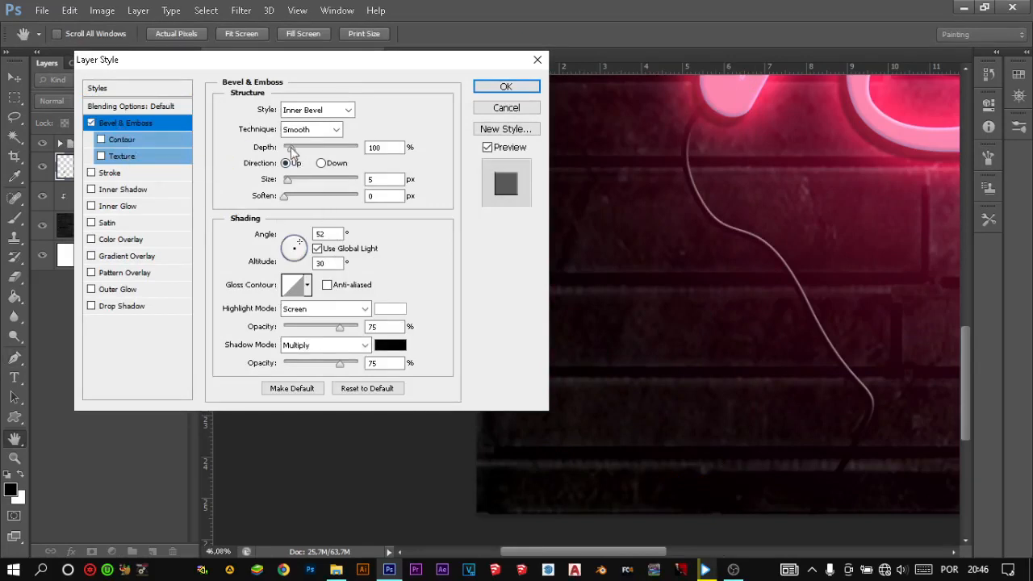
pyautogui.moveTo(307, 154)
pyautogui.mouseDown()
pyautogui.moveTo(393, 162)
pyautogui.moveTo(234, 156)
pyautogui.moveTo(289, 145)
pyautogui.mouseUp()
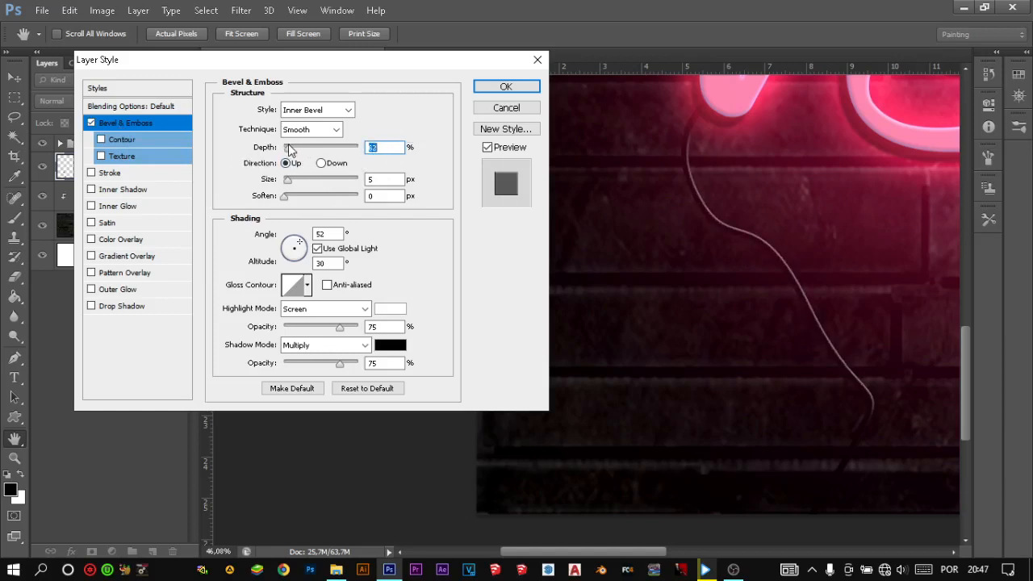
pyautogui.moveTo(288, 180); pyautogui.dragTo(319, 199)
pyautogui.click(506, 87)
pyautogui.press('p')
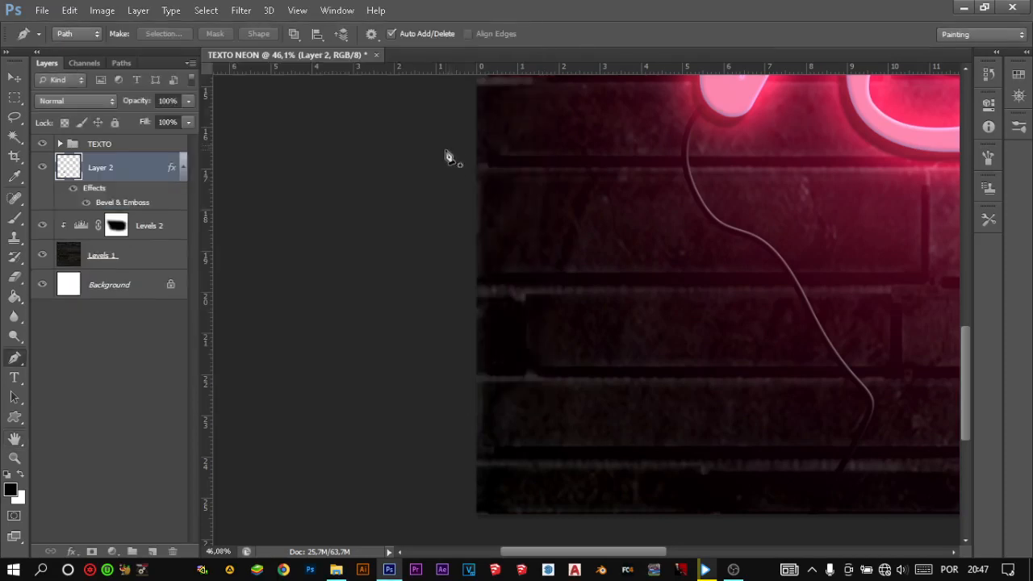
# - Draw a second winding open Pen path from the last n's upper curve up past the wall's top edge
pyautogui.hotkey('ctrl', '0')
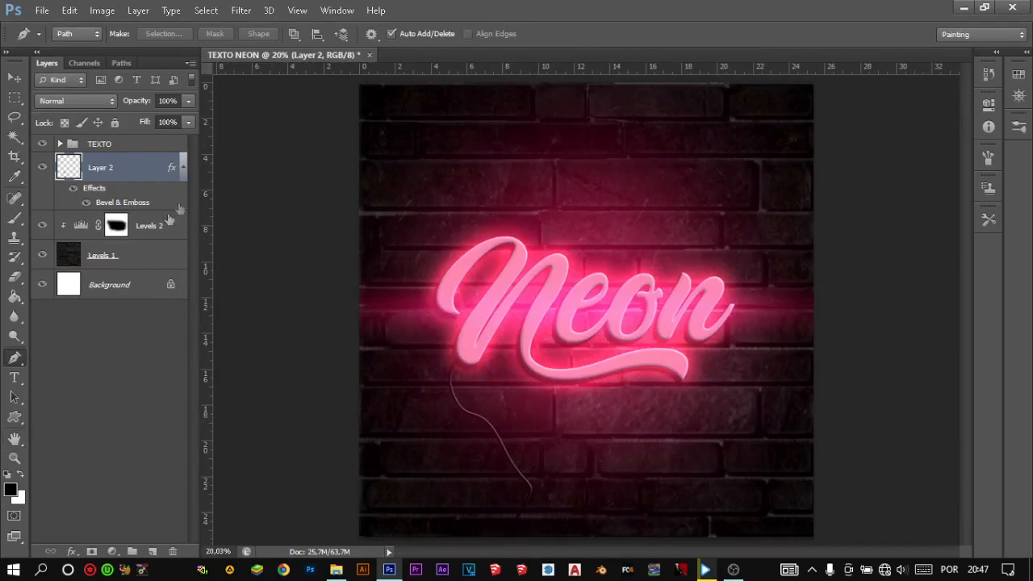
pyautogui.click(183, 168)
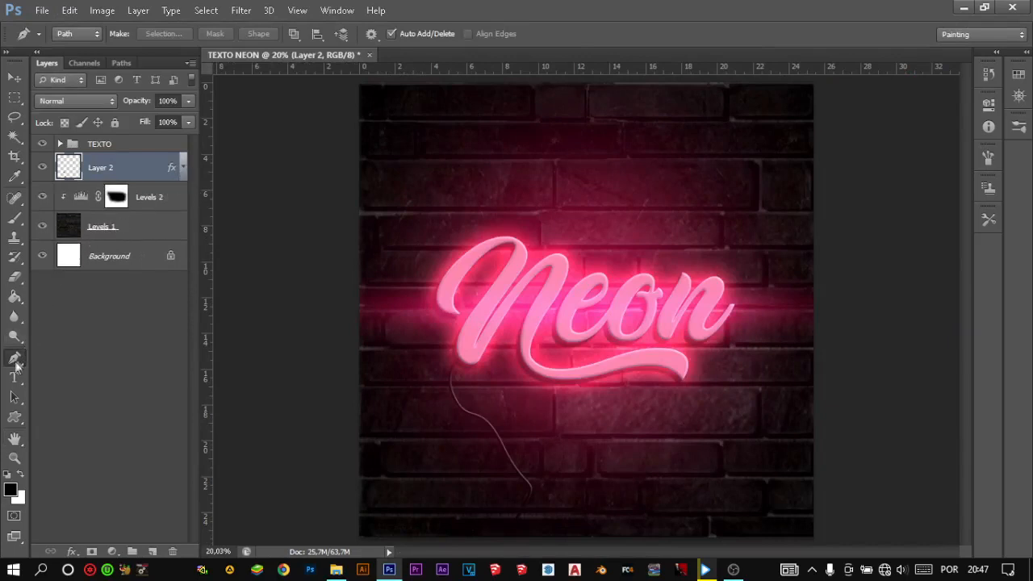
pyautogui.click(715, 292)
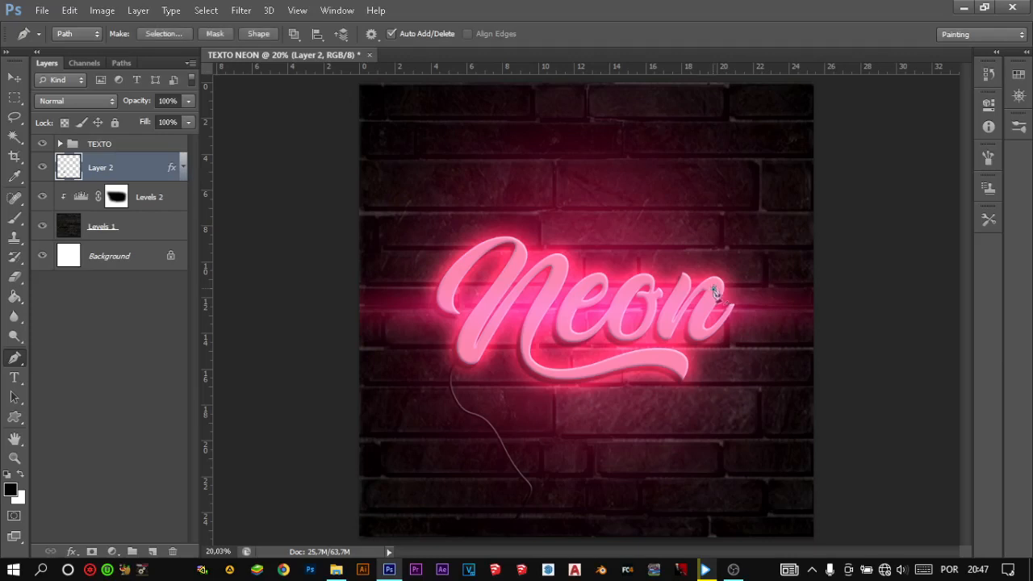
pyautogui.moveTo(693, 224); pyautogui.dragTo(563, 195)
pyautogui.moveTo(557, 113); pyautogui.dragTo(648, 93)
pyautogui.scroll(-1, 569, 198)
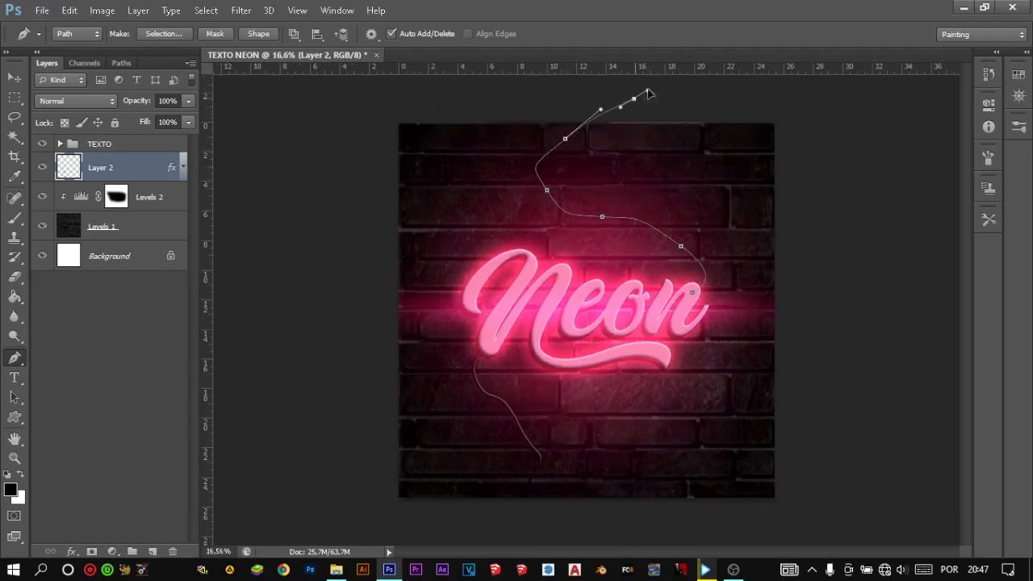
# - Create a new empty layer above Layer 2 and copy Layer 2's Bevel & Emboss effect onto it
pyautogui.click(182, 169)
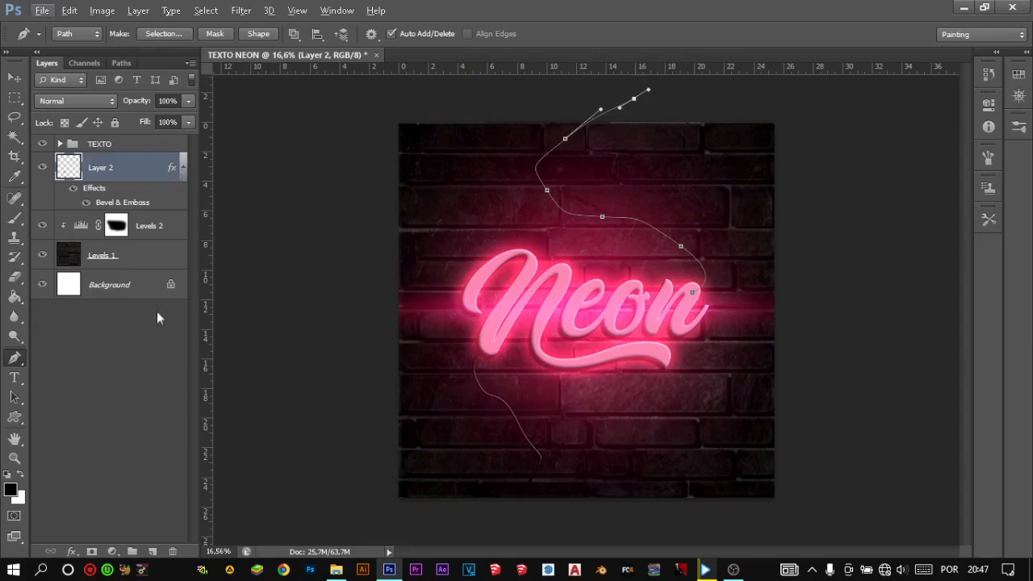
pyautogui.click(151, 551)
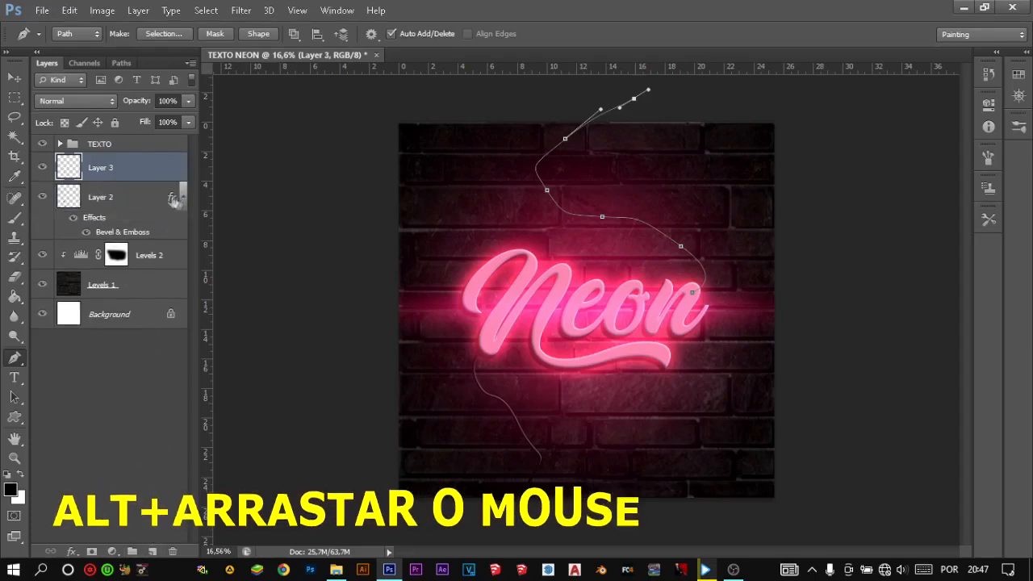
pyautogui.moveTo(170, 202); pyautogui.dragTo(169, 168)
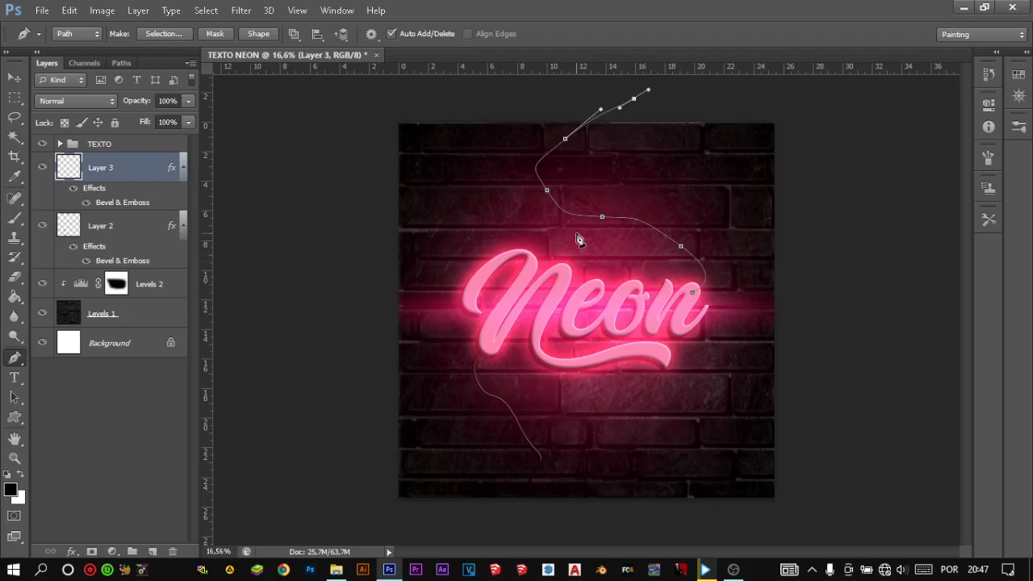
pyautogui.rightClick(578, 238)
pyautogui.click(611, 242)
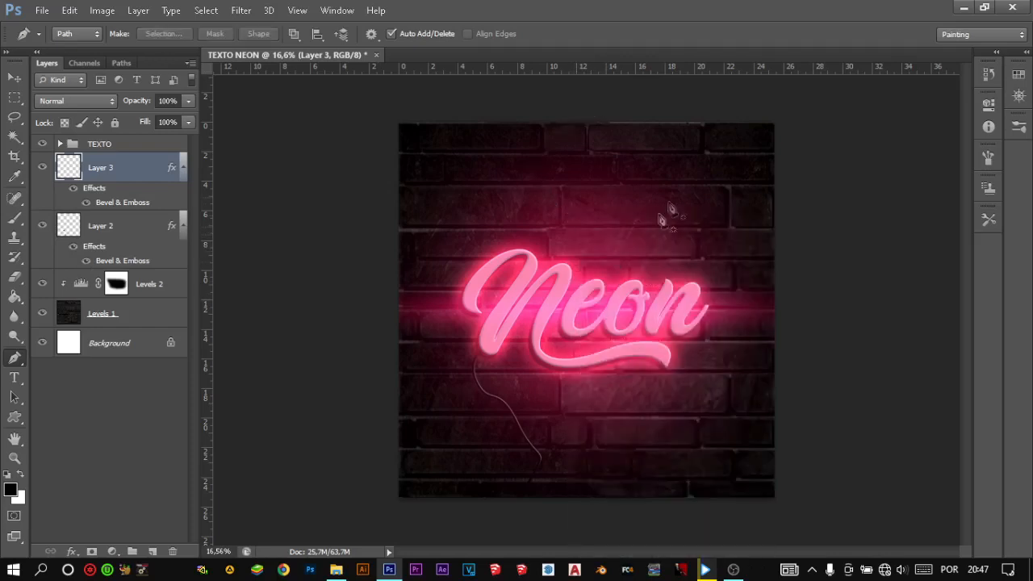
pyautogui.scroll(3, 657, 203)
pyautogui.hotkey('ctrl', 'z')
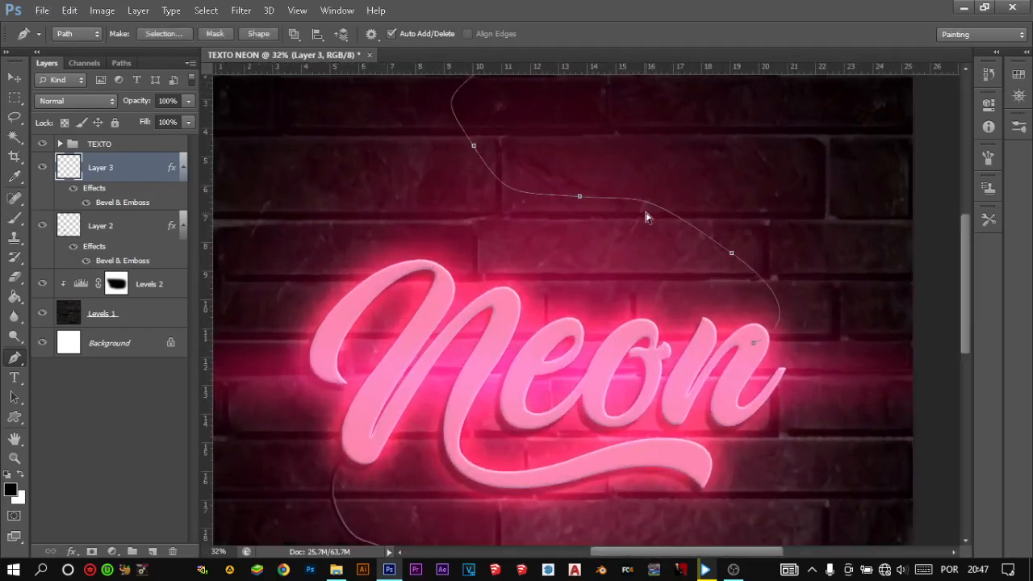
# - Stroke the upper cable path with the black Brush on Layer 3, and delete the path
pyautogui.click(17, 219)
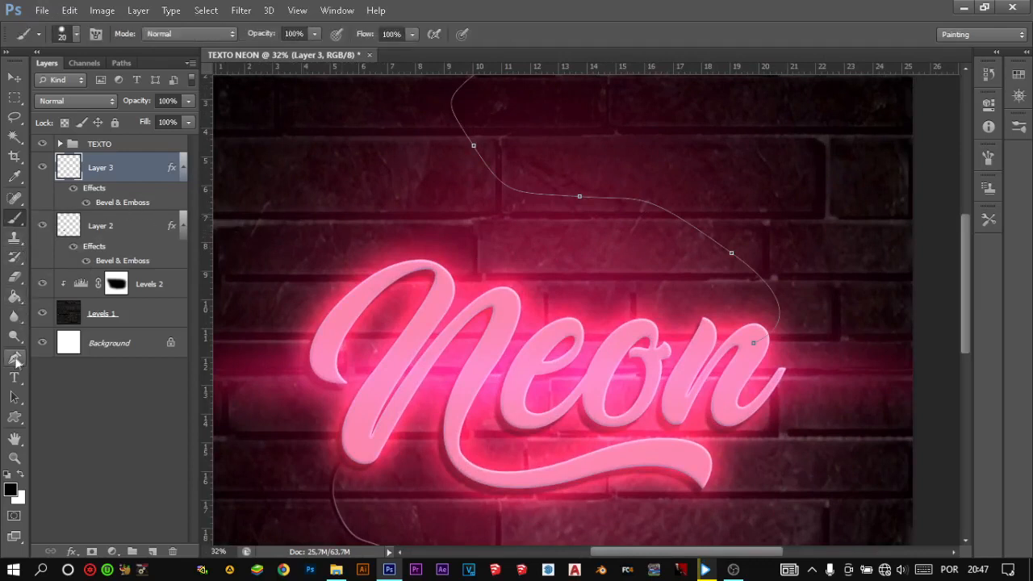
pyautogui.click(14, 357)
pyautogui.rightClick(604, 214)
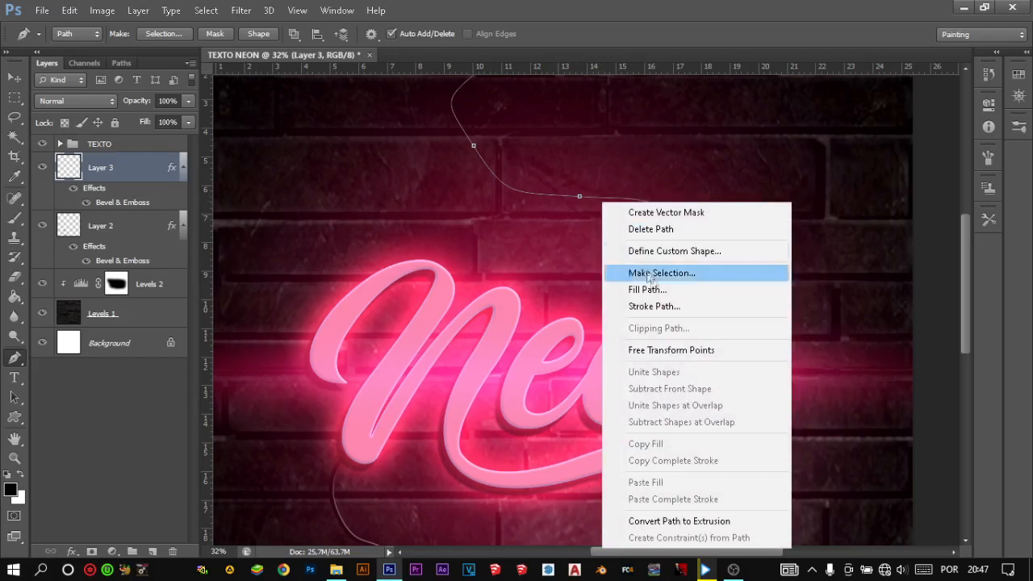
pyautogui.click(666, 301)
pyautogui.click(618, 192)
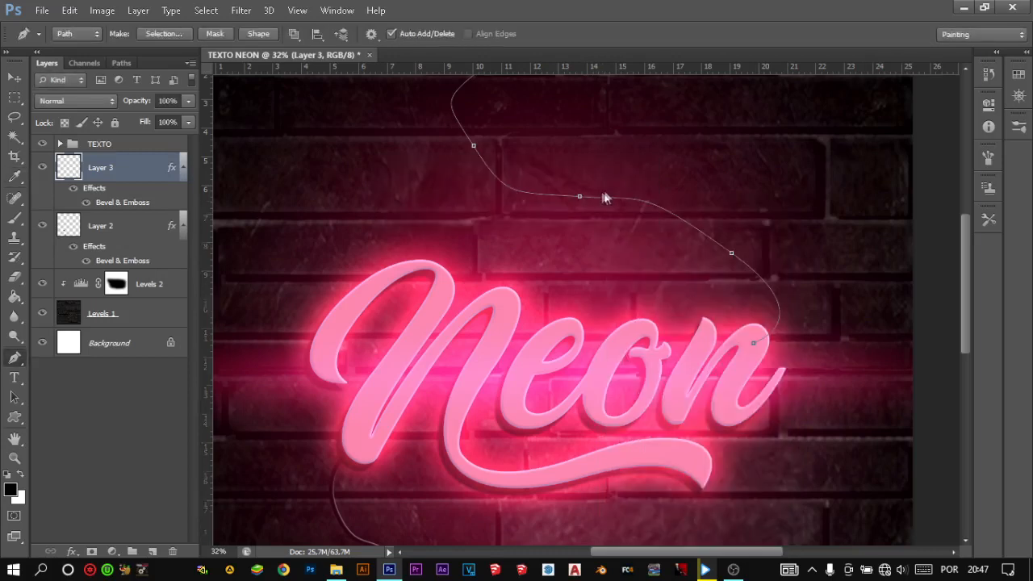
pyautogui.rightClick(555, 212)
pyautogui.click(603, 239)
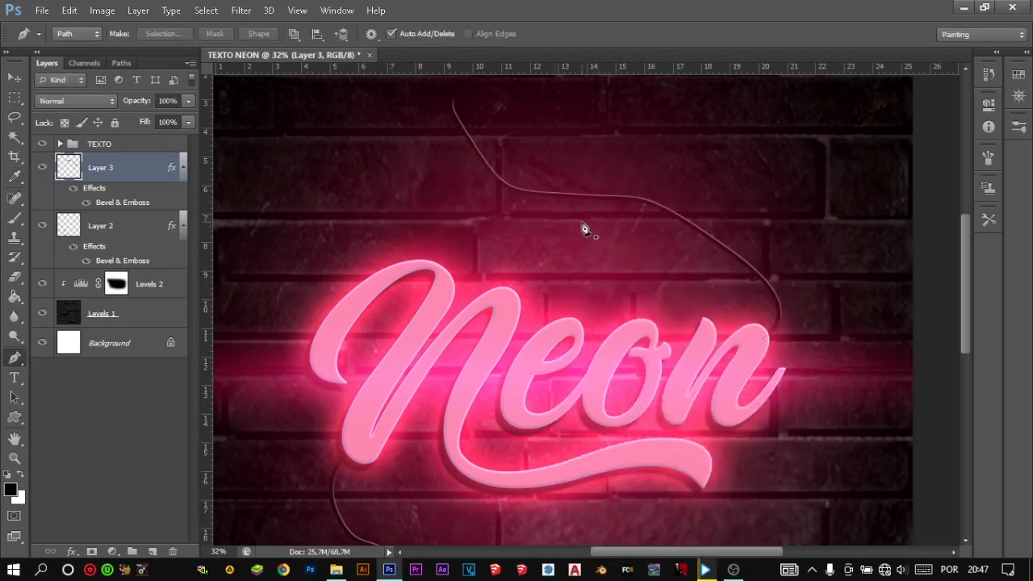
# - Set Layer 3's Bevel & Emboss direction to Down and its depth to 123%
pyautogui.scroll(-3, 560, 228)
pyautogui.scroll(-3, 549, 239)
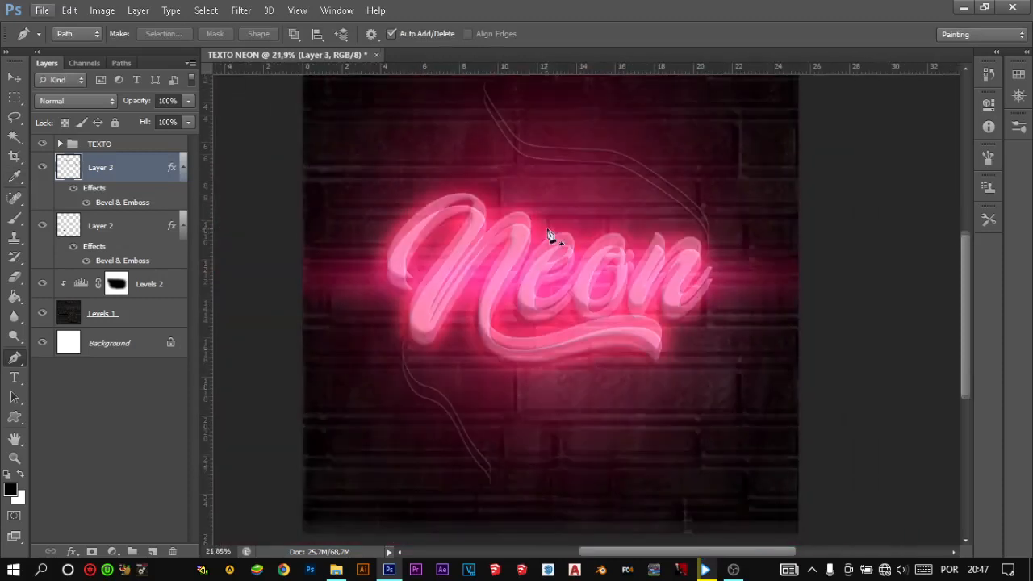
pyautogui.scroll(3, 564, 230)
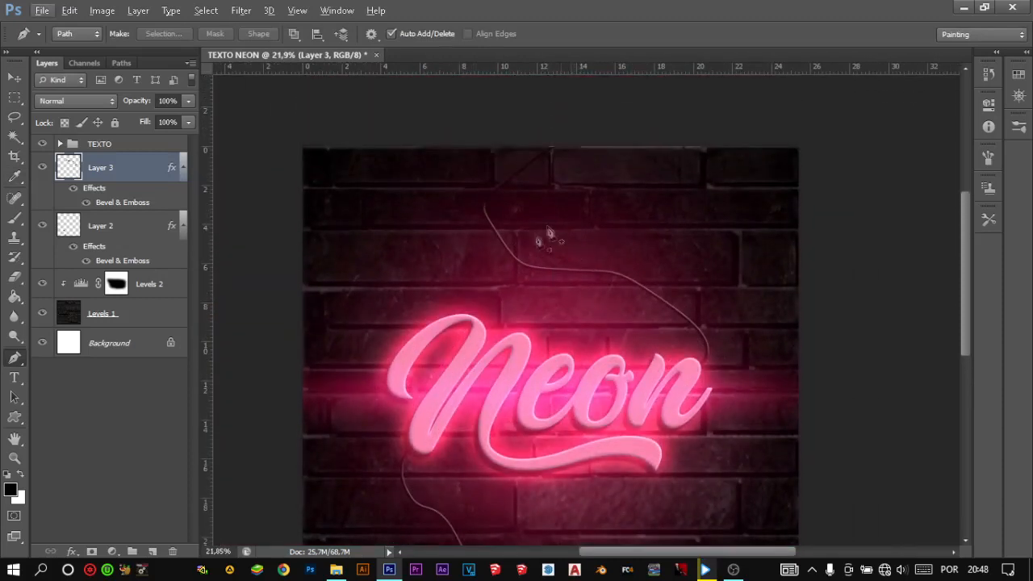
pyautogui.scroll(-3, 557, 336)
pyautogui.scroll(-1, 562, 307)
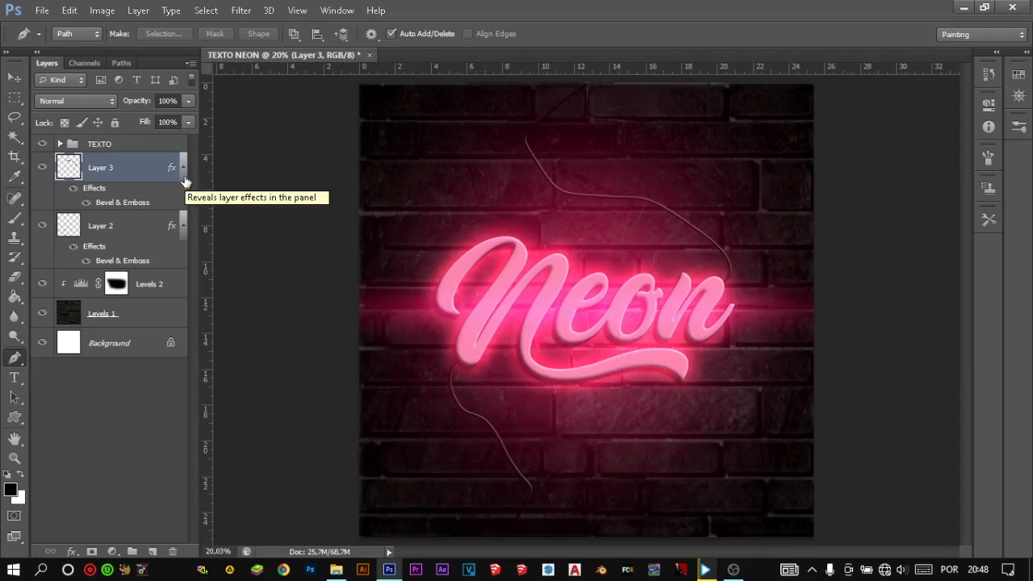
pyautogui.doubleClick(142, 170)
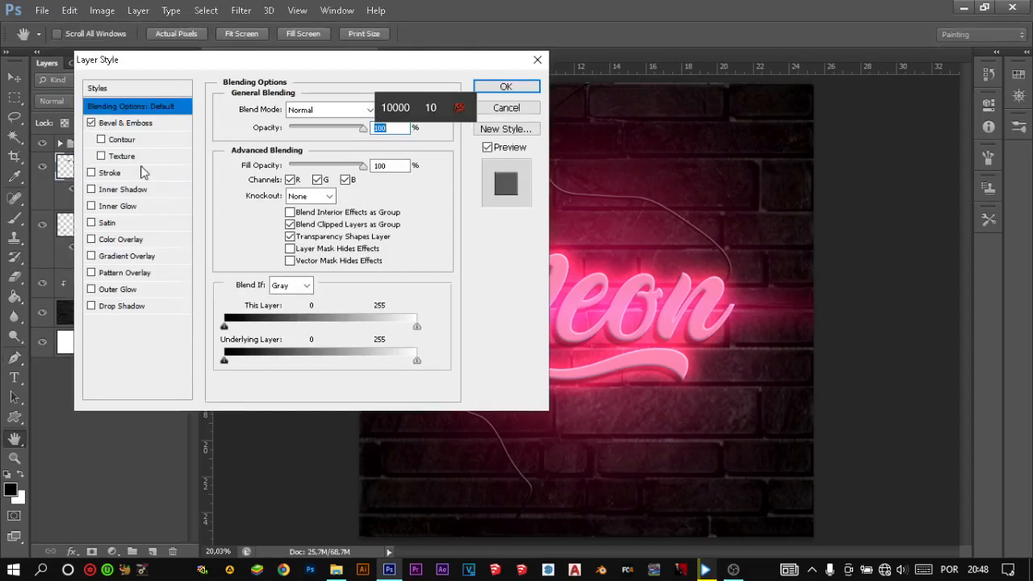
pyautogui.click(117, 125)
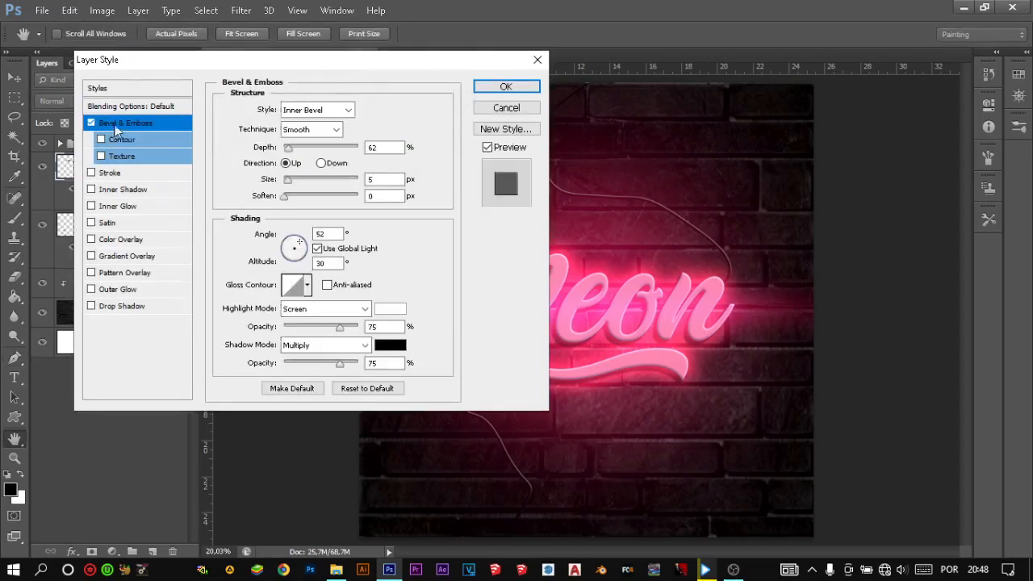
pyautogui.click(322, 163)
pyautogui.moveTo(287, 150); pyautogui.dragTo(301, 152)
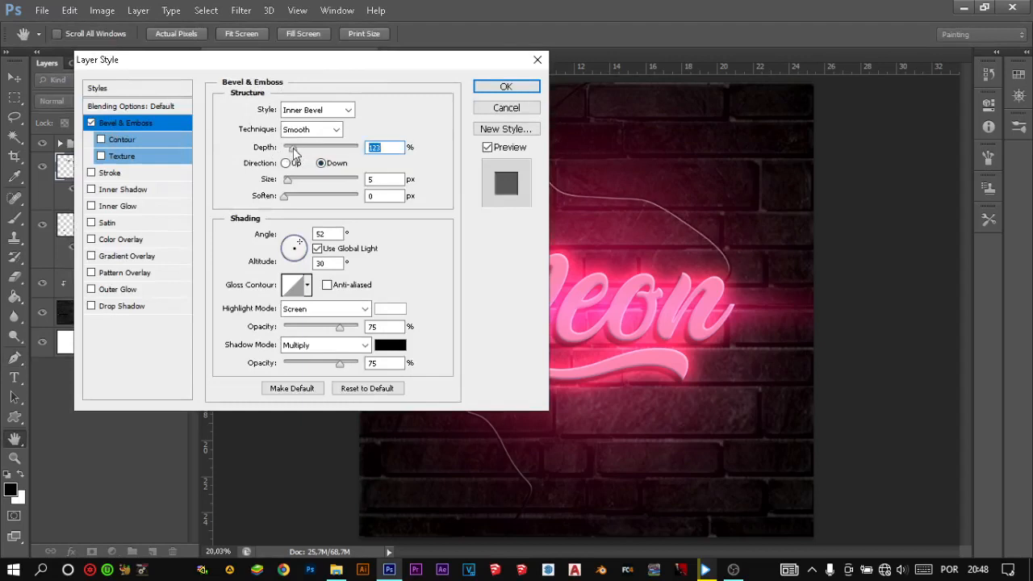
pyautogui.click(500, 87)
pyautogui.press('p')
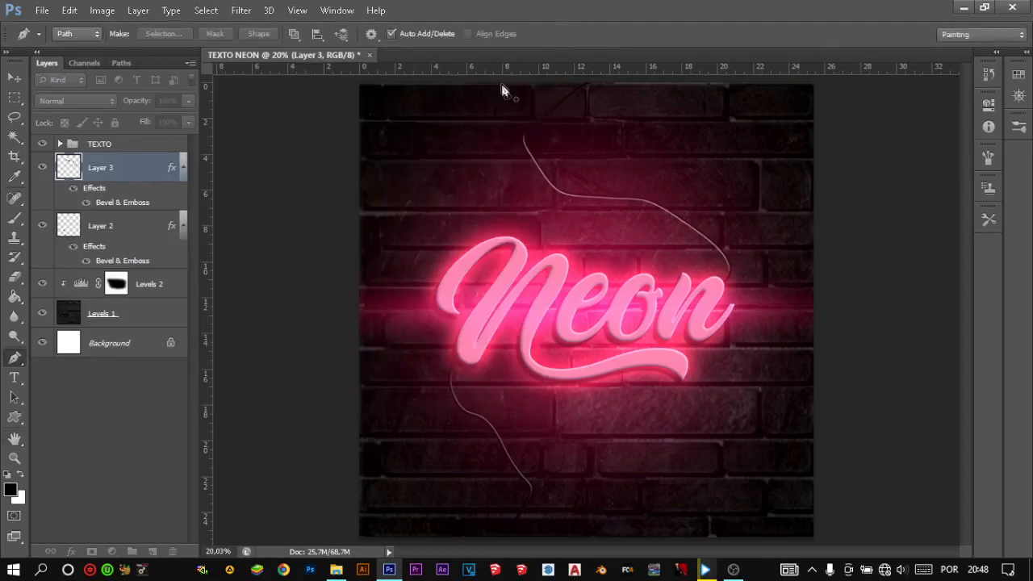
# - Collapse the effects lists of Layer 3 and Layer 2, and add a new empty layer clipped to Layer 3
pyautogui.click(183, 170)
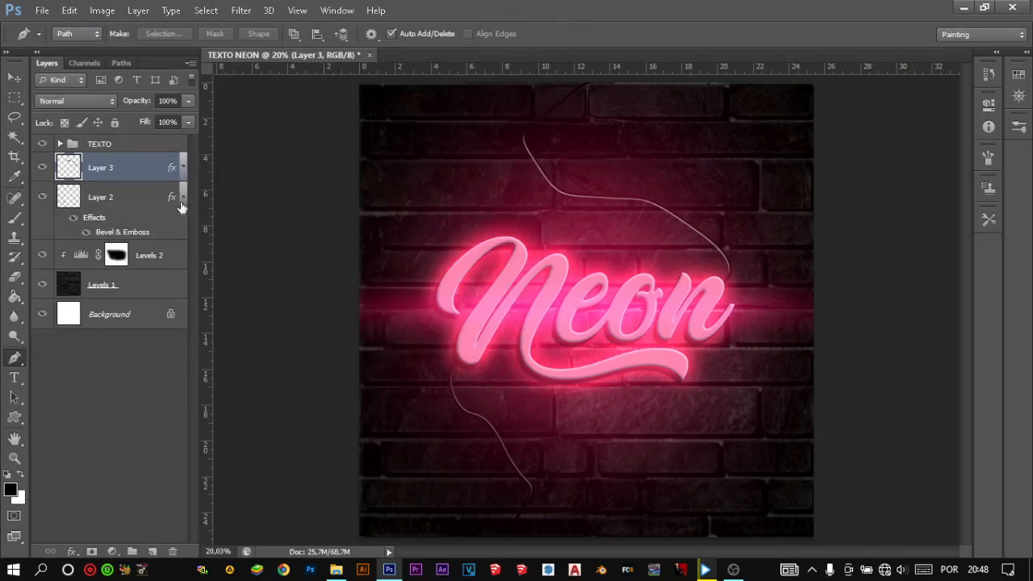
pyautogui.click(183, 199)
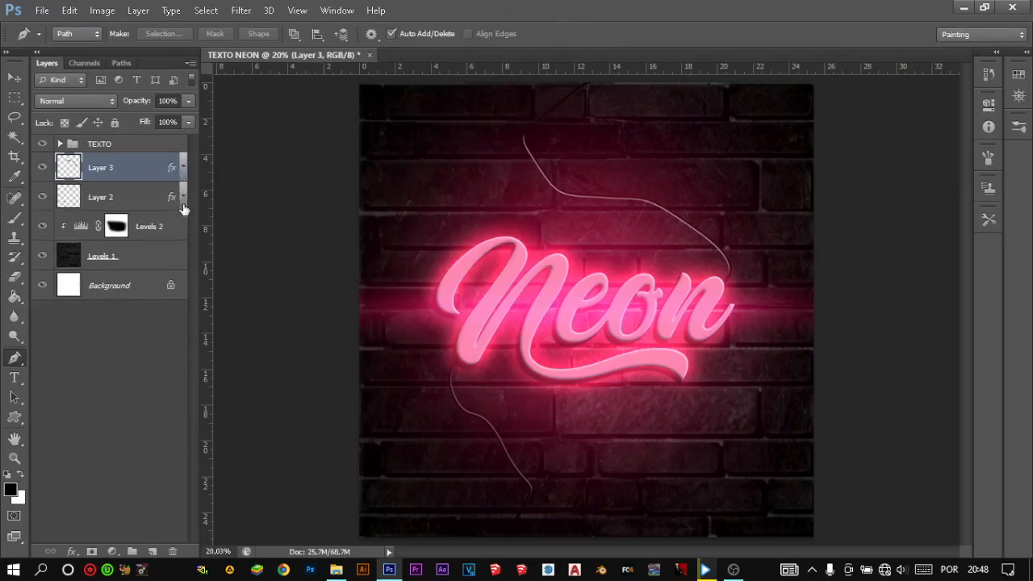
pyautogui.click(151, 551)
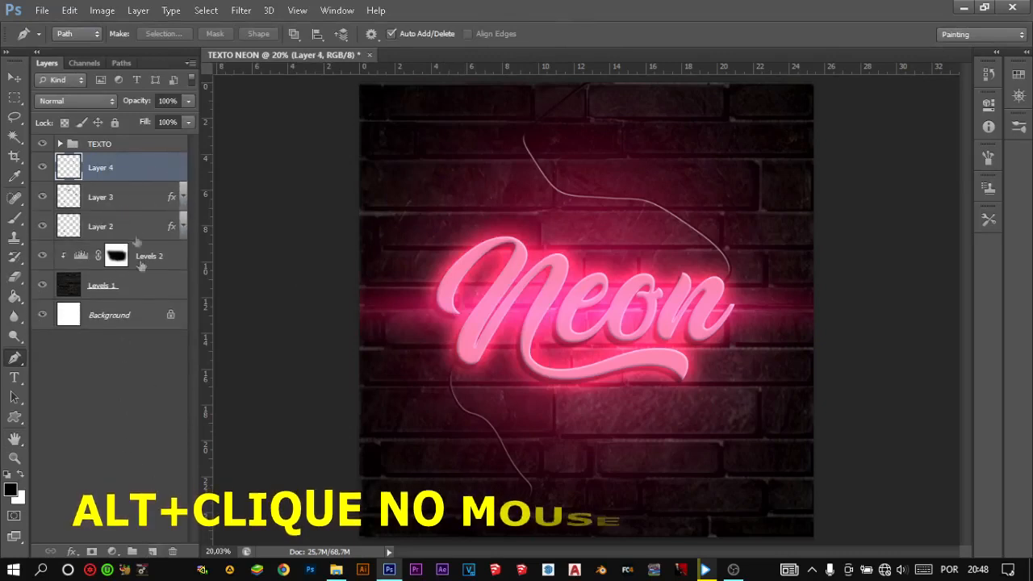
pyautogui.keyDown('alt'); pyautogui.click(125, 176); pyautogui.keyUp('alt')
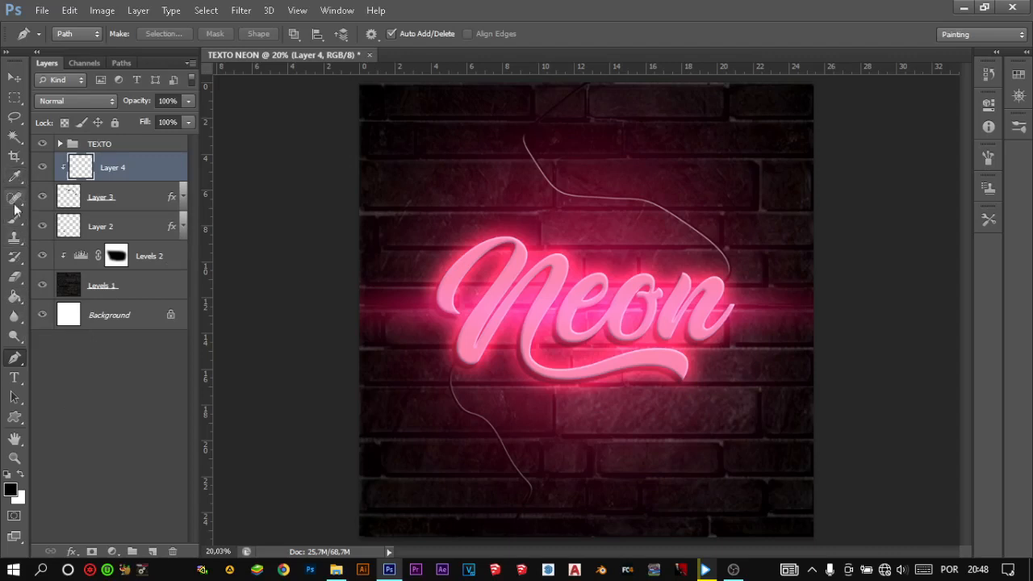
# - Sample the bright pink of the neon glow as foreground colour and set the Brush size to 220 px
pyautogui.click(15, 176)
pyautogui.moveTo(567, 270); pyautogui.dragTo(536, 256)
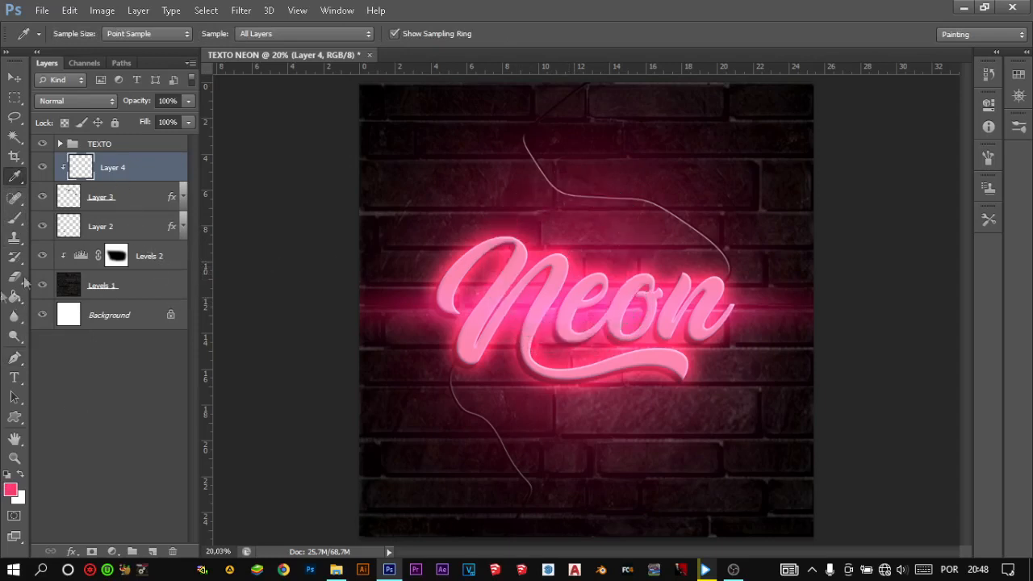
pyautogui.click(14, 218)
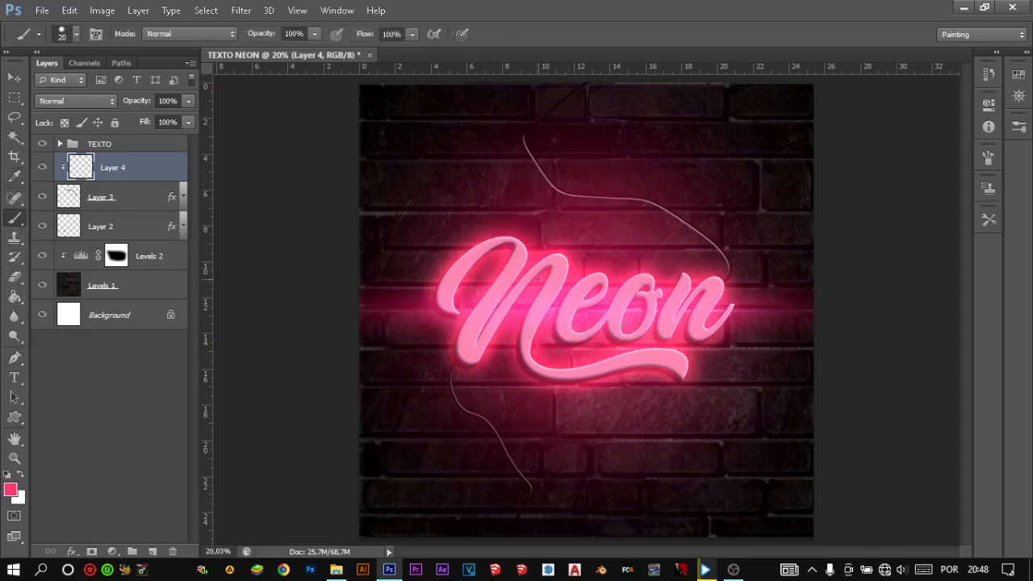
pyautogui.moveTo(551, 284); pyautogui.dragTo(632, 290)
pyautogui.moveTo(628, 242)
pyautogui.mouseDown()
pyautogui.moveTo(623, 265)
pyautogui.moveTo(616, 118)
pyautogui.mouseUp()
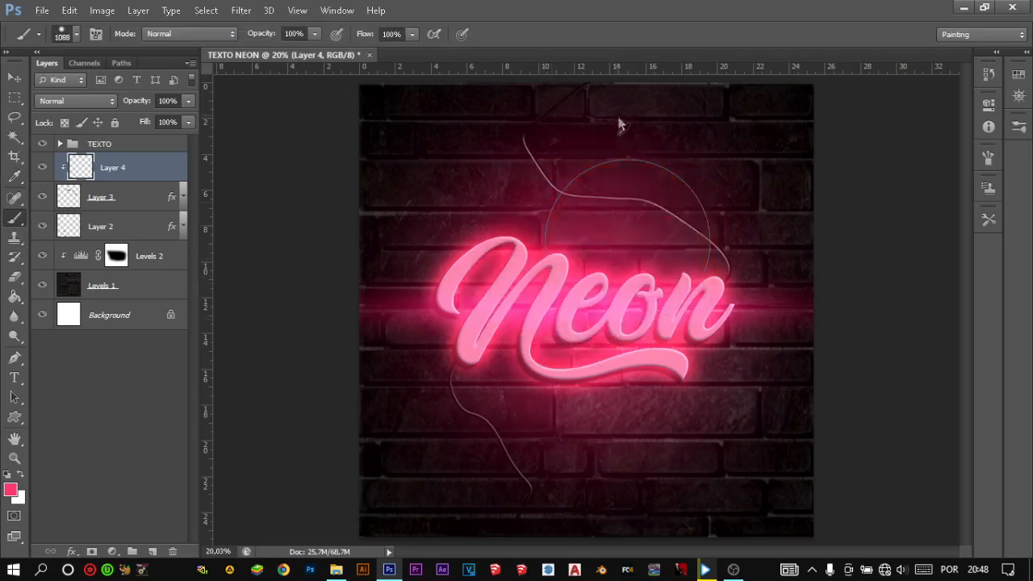
pyautogui.moveTo(667, 287); pyautogui.dragTo(667, 195)
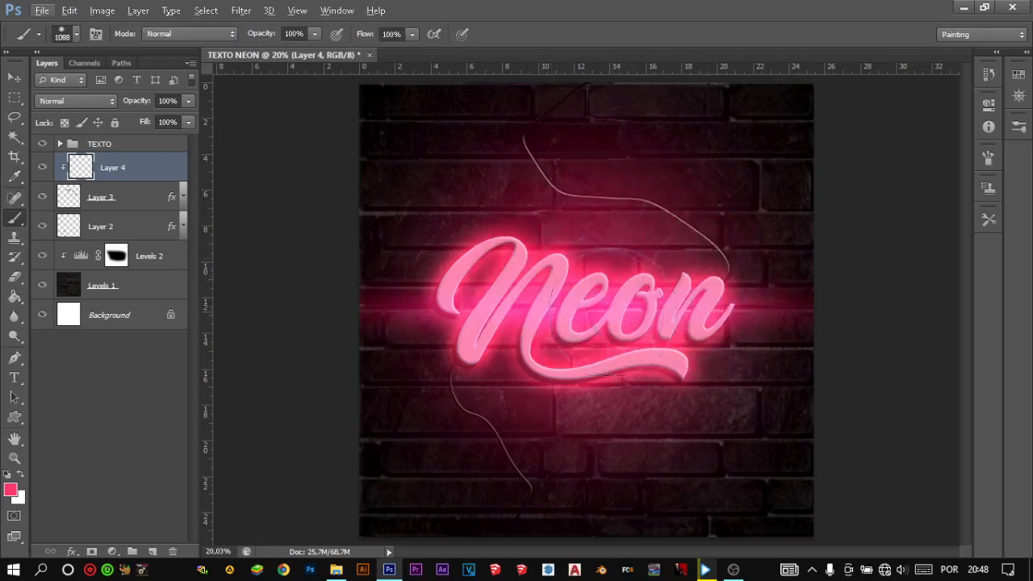
pyautogui.scroll(3, 742, 305)
pyautogui.scroll(3, 742, 304)
pyautogui.moveTo(731, 303); pyautogui.dragTo(533, 279)
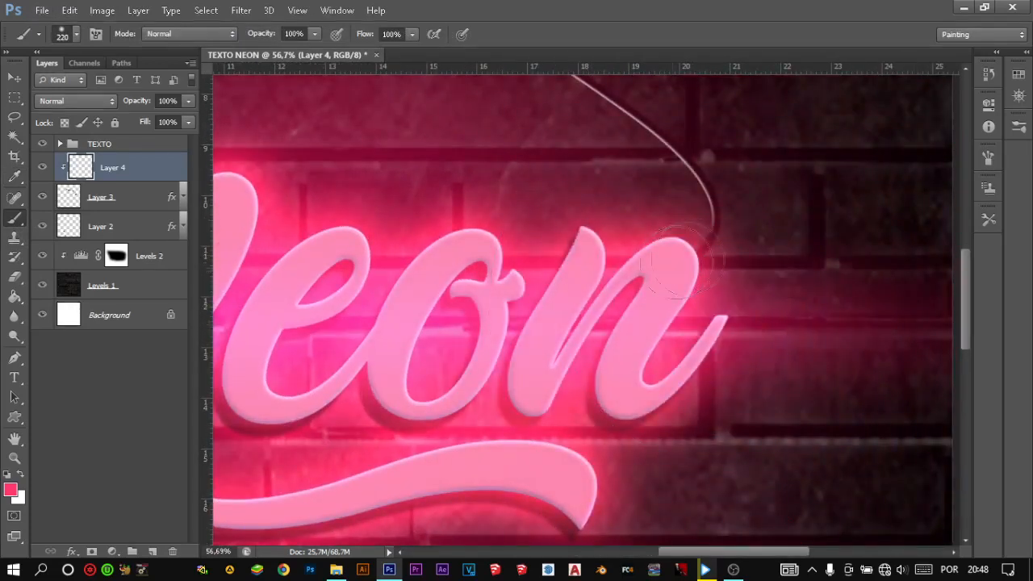
# - Undo a full-opacity test stroke, and tint the upper cable's end at the last n pink with 51% Brush opacity
pyautogui.moveTo(717, 258); pyautogui.dragTo(707, 228)
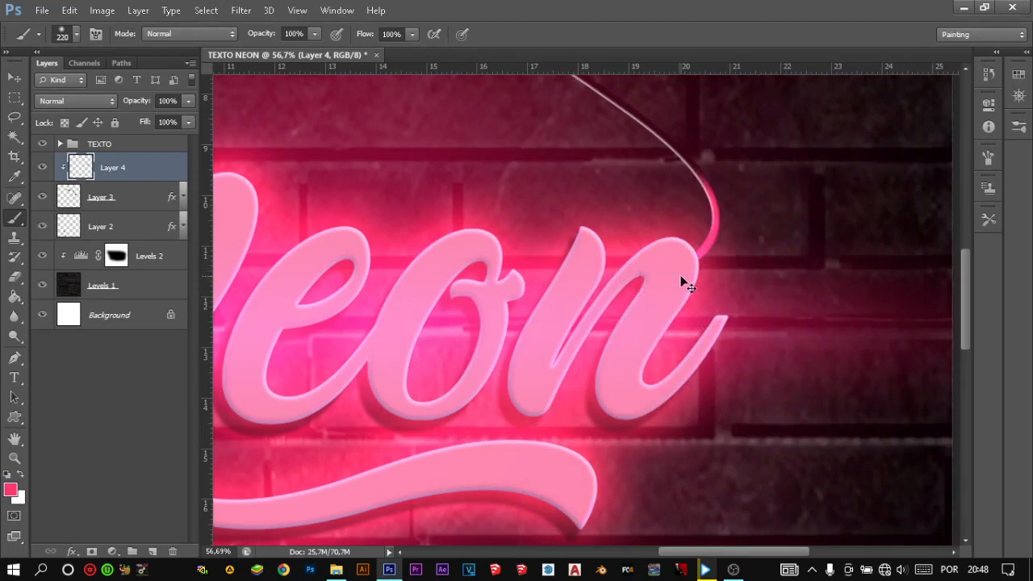
pyautogui.hotkey('ctrl', 'z')
pyautogui.moveTo(710, 235); pyautogui.dragTo(713, 129)
pyautogui.click(255, 35)
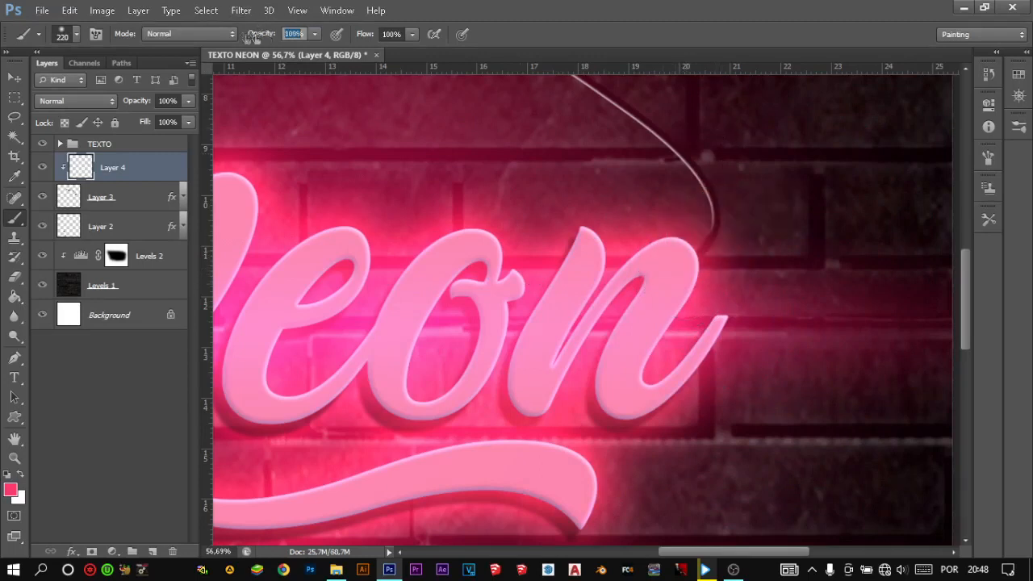
pyautogui.moveTo(269, 37); pyautogui.dragTo(252, 37)
pyautogui.click(690, 241)
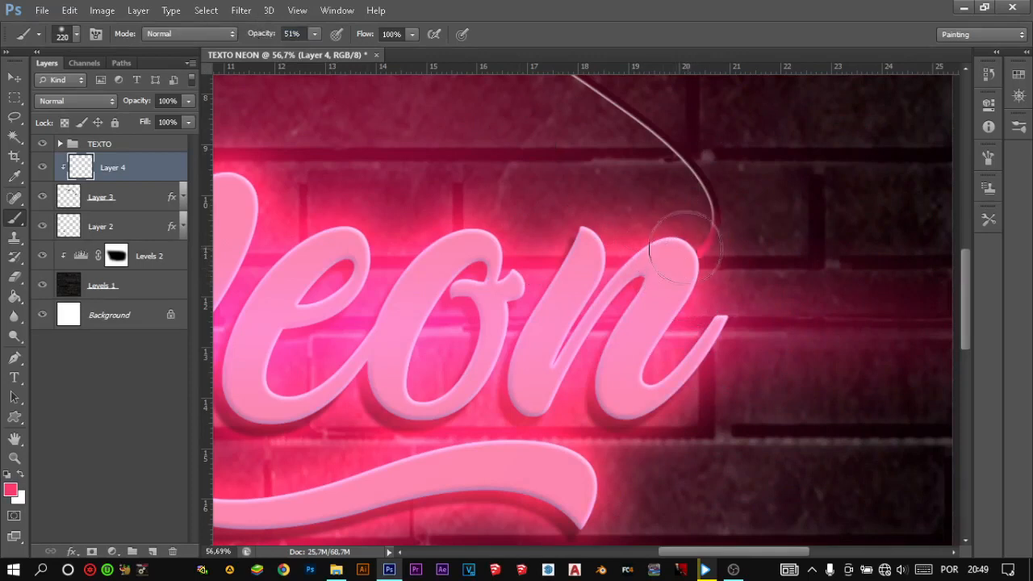
# - Brush the pink reflection along the rest of the upper cable on Layer 4, following its curve above the text
pyautogui.scroll(3, 655, 249)
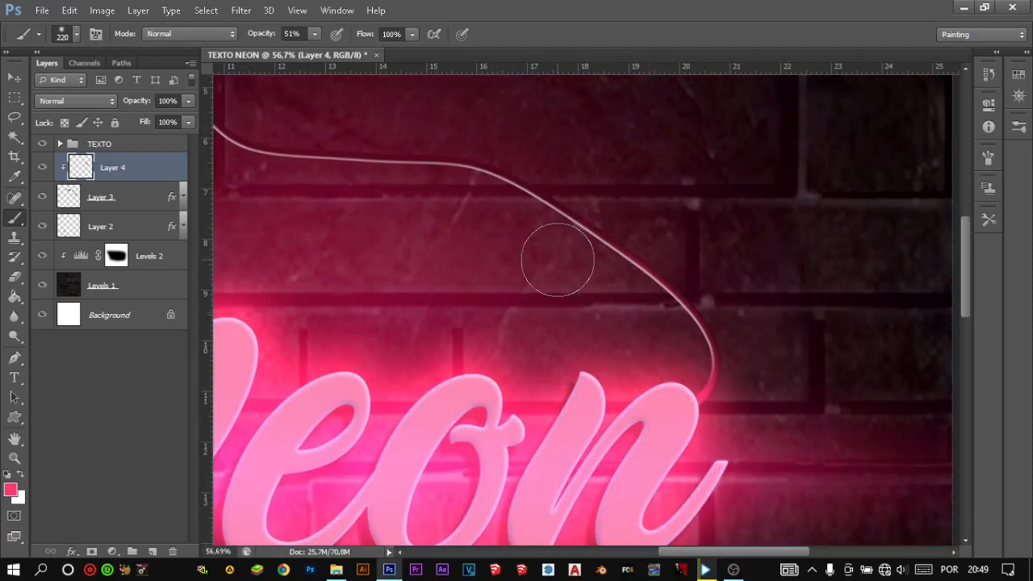
pyautogui.scroll(-4, 500, 230)
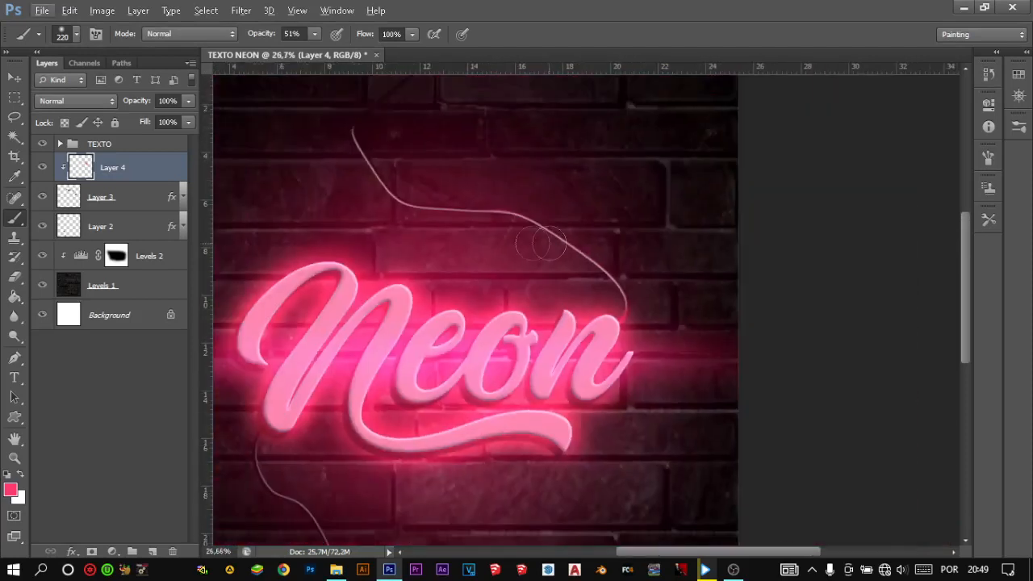
pyautogui.scroll(4, 436, 226)
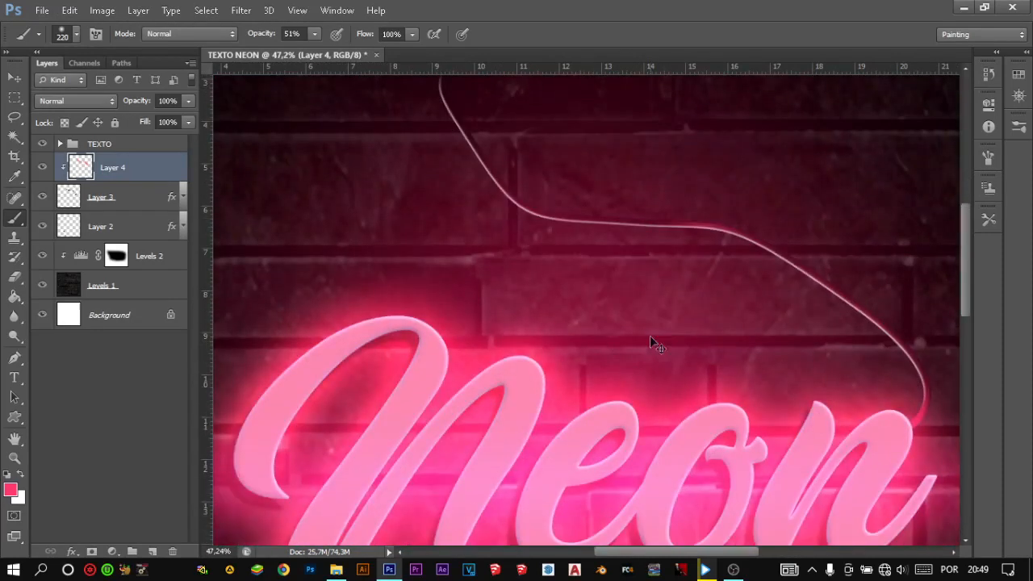
pyautogui.scroll(4, 783, 358)
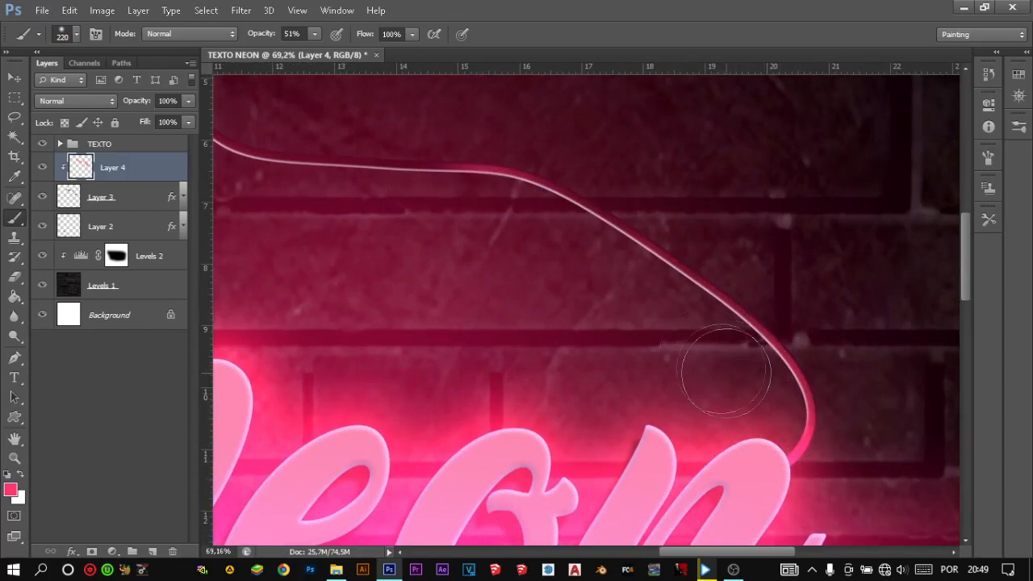
pyautogui.moveTo(458, 221)
pyautogui.mouseDown()
pyautogui.moveTo(507, 267)
pyautogui.moveTo(531, 269)
pyautogui.mouseUp()
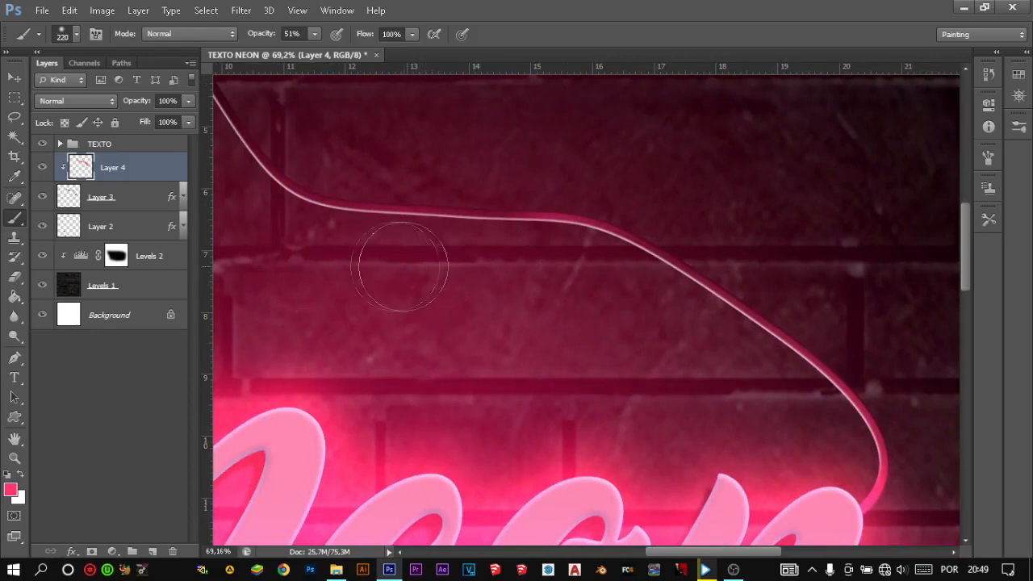
# - Create a new empty layer above Layer 2 and clip it to the lower cable
pyautogui.scroll(-5, 488, 234)
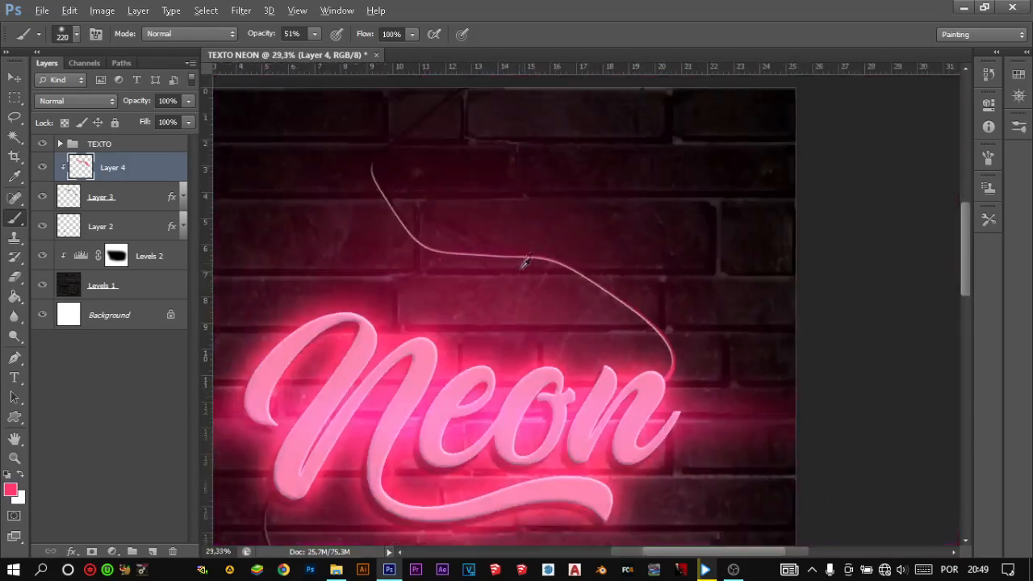
pyautogui.scroll(4, 339, 289)
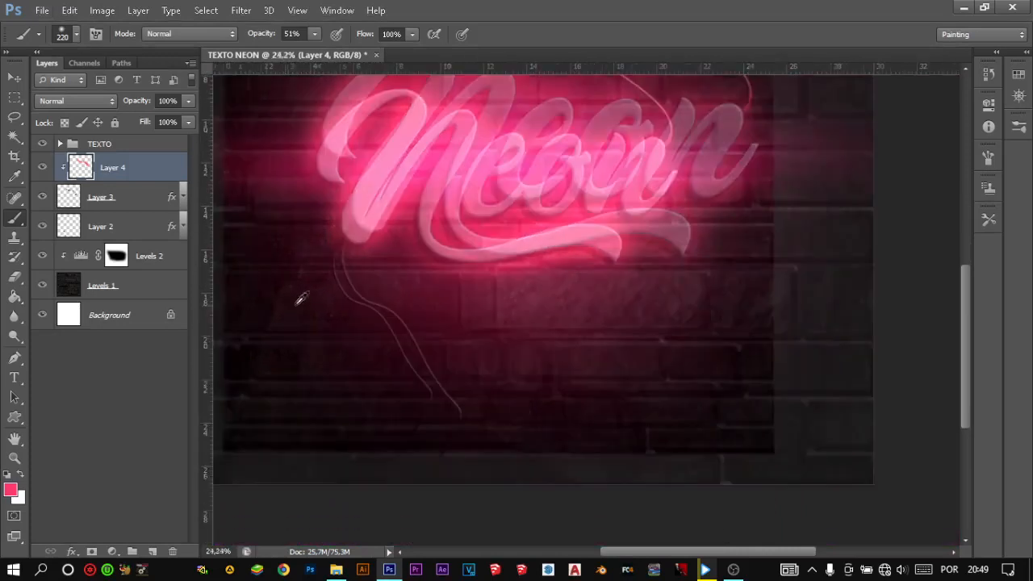
pyautogui.click(132, 198)
pyautogui.click(132, 224)
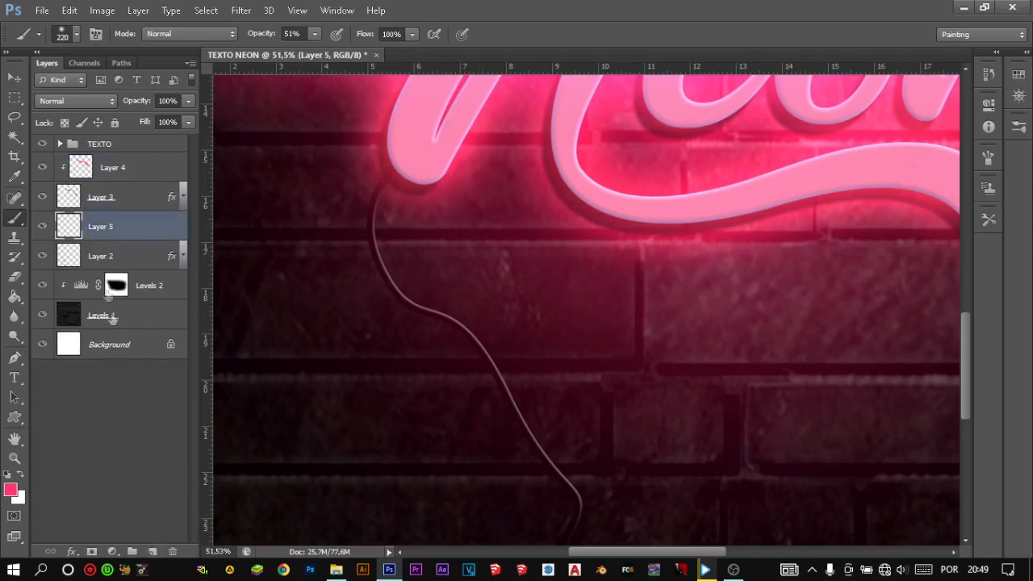
pyautogui.keyDown('alt'); pyautogui.click(118, 234); pyautogui.keyUp('alt')
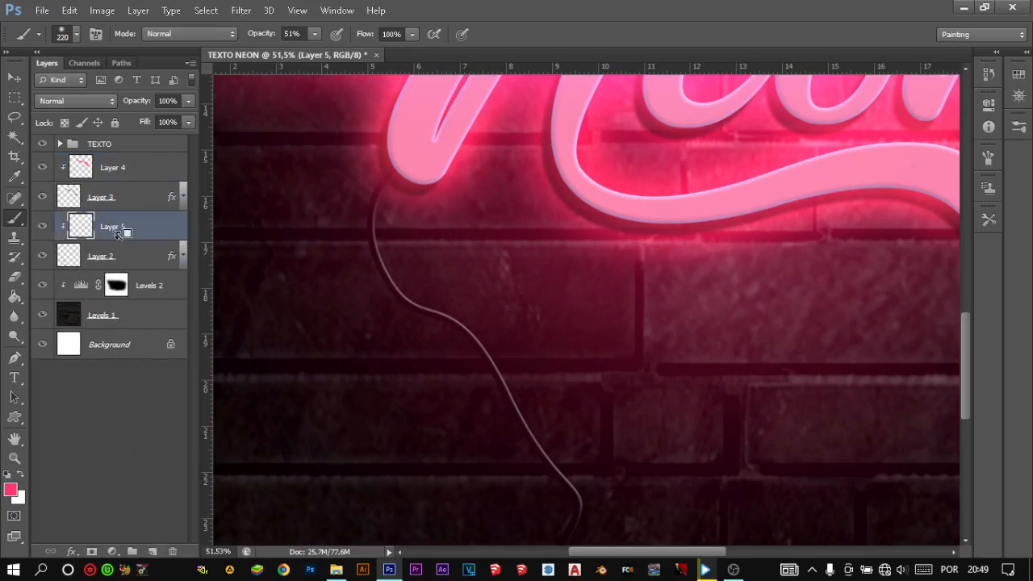
# - Brush a pink reflection onto the upper end of the lower cable, just below the N, on Layer 5
pyautogui.scroll(1, 433, 210)
pyautogui.scroll(1, 433, 210)
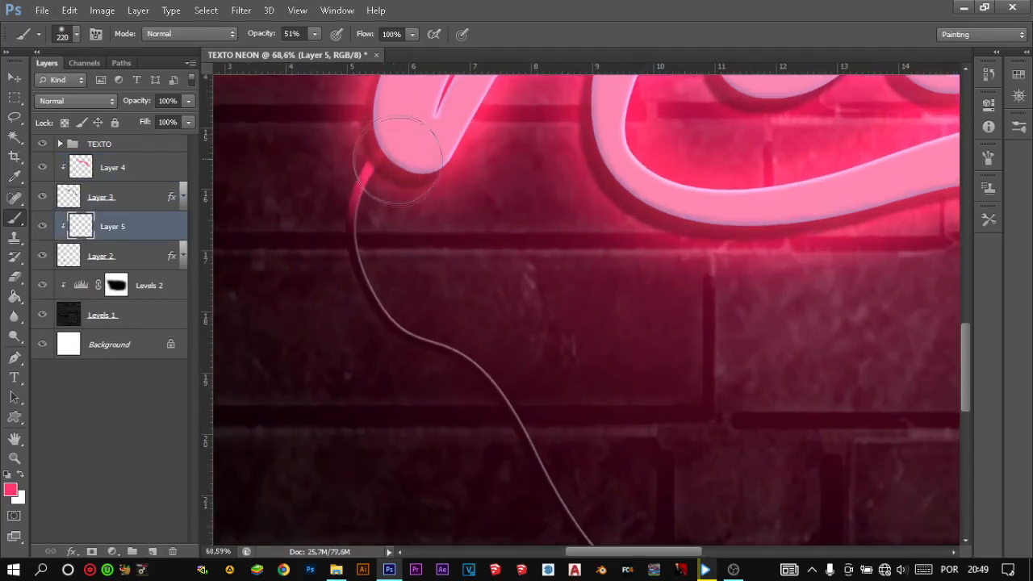
pyautogui.press('alt')
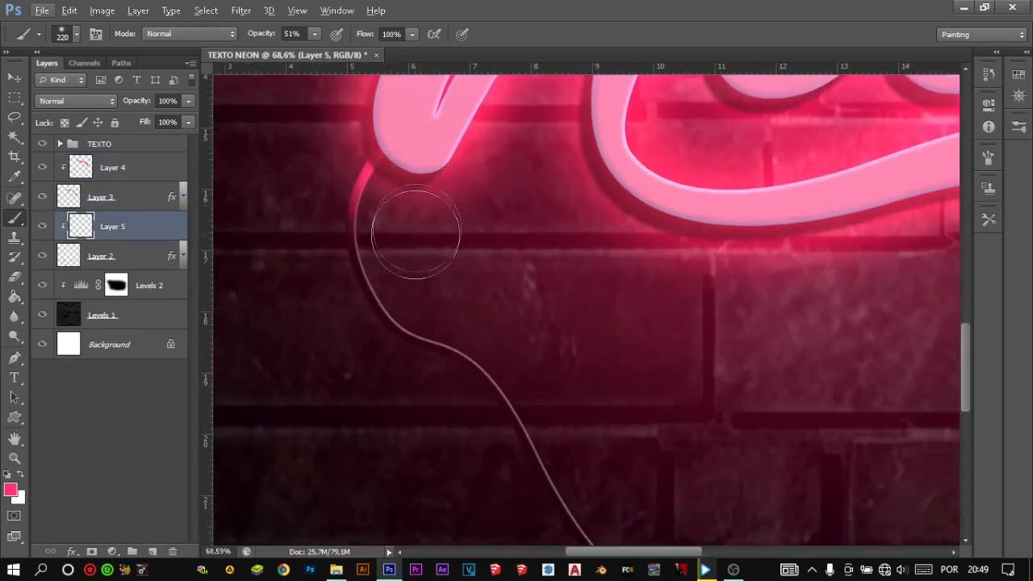
pyautogui.click(416, 247)
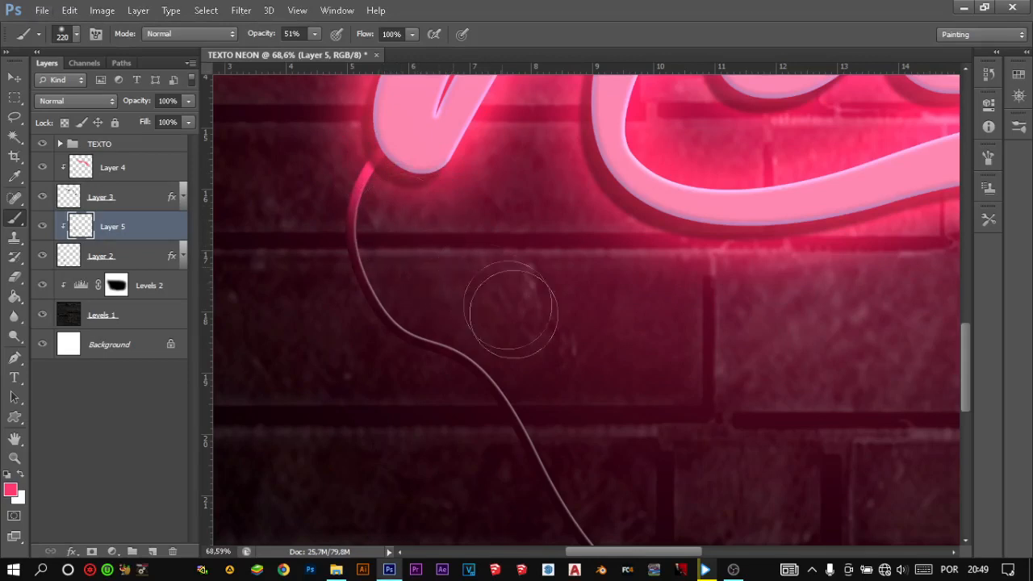
# - Brush the pink reflection down the rest of the lower cable on Layer 5, following its curve to the end
pyautogui.moveTo(526, 332); pyautogui.dragTo(441, 256)
pyautogui.moveTo(448, 327); pyautogui.dragTo(445, 216)
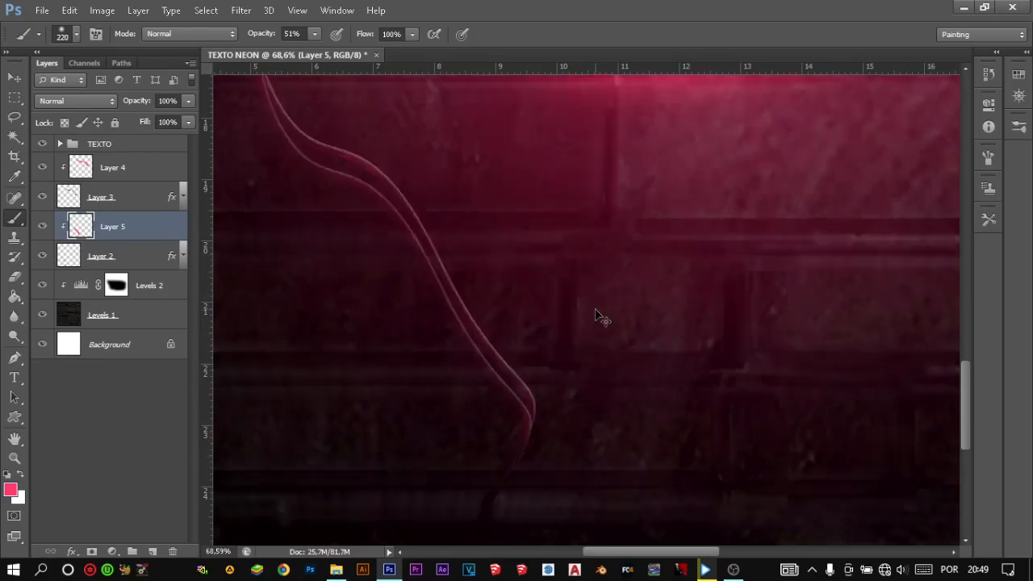
pyautogui.hotkey('ctrl', '0')
# - Soften the pink reflection along the lower cable below the N on Layer 5, using the Eraser at 19% opacity
pyautogui.scroll(6, 458, 369)
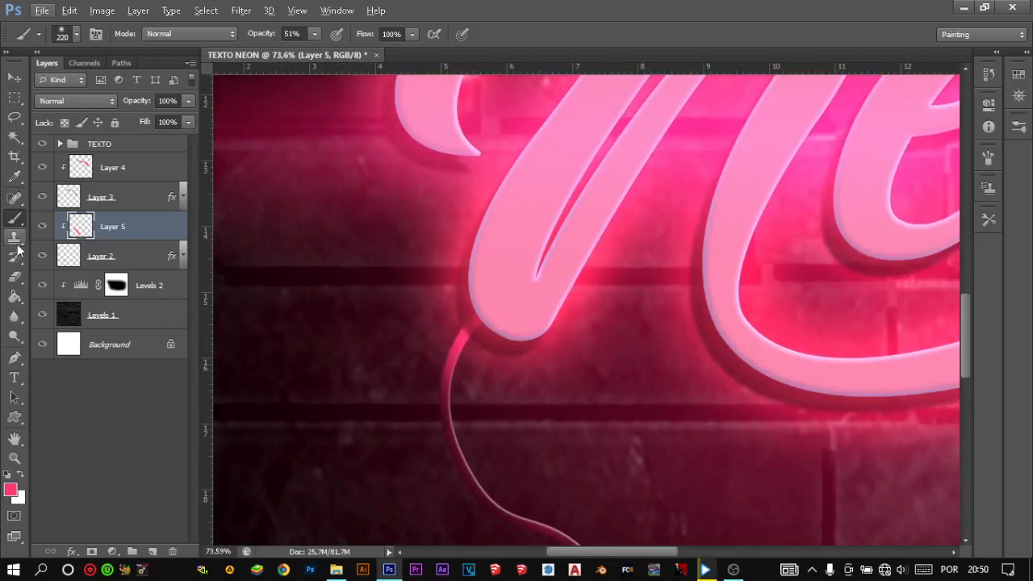
pyautogui.click(16, 277)
pyautogui.moveTo(567, 382); pyautogui.dragTo(536, 89)
pyautogui.moveTo(547, 325); pyautogui.dragTo(501, 141)
pyautogui.moveTo(205, 39)
pyautogui.mouseDown()
pyautogui.moveTo(102, 26)
pyautogui.moveTo(204, 34)
pyautogui.mouseUp()
pyautogui.moveTo(468, 352)
pyautogui.mouseDown()
pyautogui.moveTo(493, 300)
pyautogui.moveTo(451, 355)
pyautogui.mouseUp()
pyautogui.hotkey('ctrl', '0')
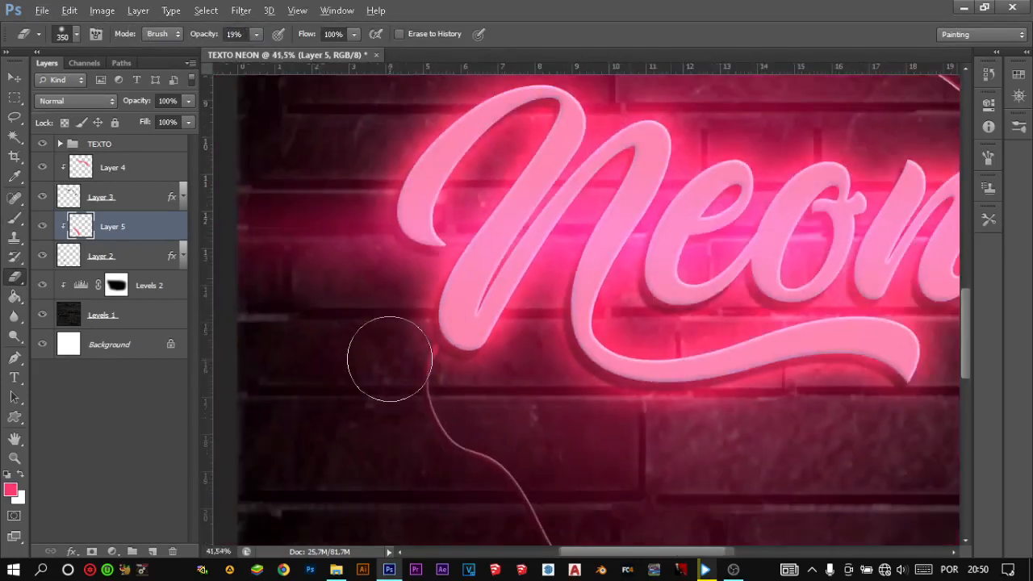
pyautogui.click(120, 164)
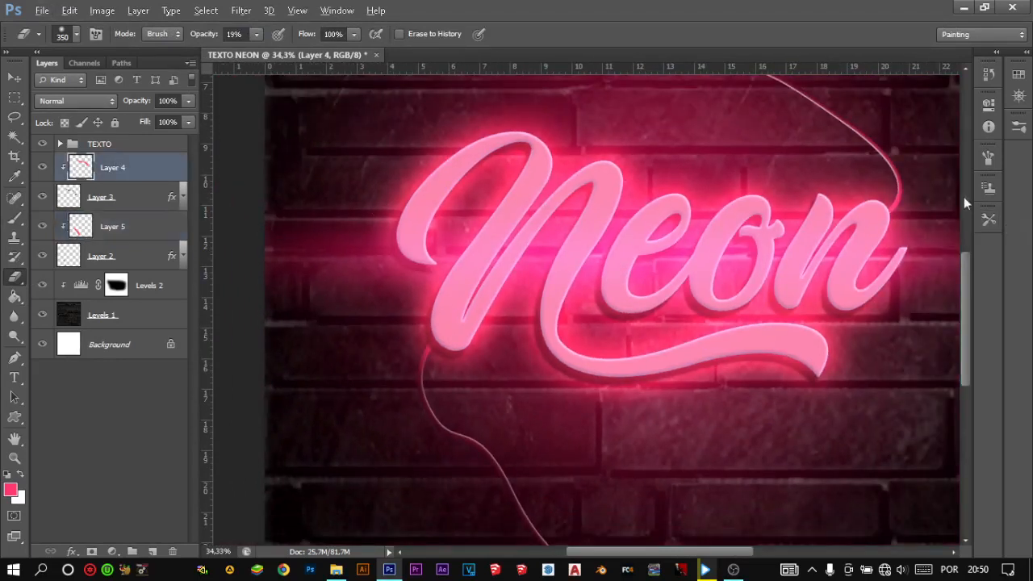
pyautogui.scroll(13, 899, 204)
pyautogui.hscroll(3, 710, 283)
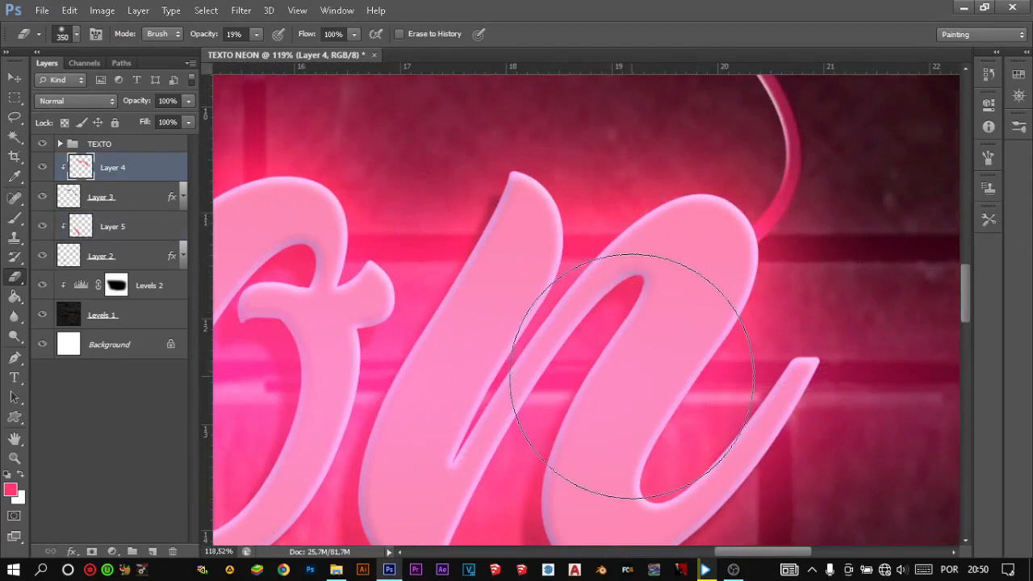
pyautogui.scroll(-12, 631, 376)
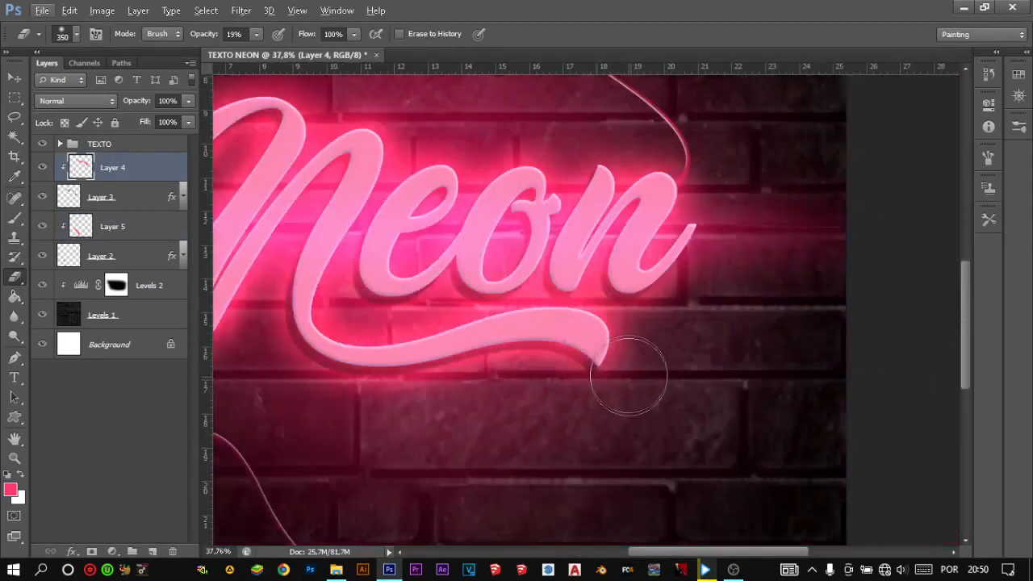
# - Darken the outer brick wall by setting the white output level of the Levels 2 adjustment to 119
pyautogui.scroll(-4, 629, 376)
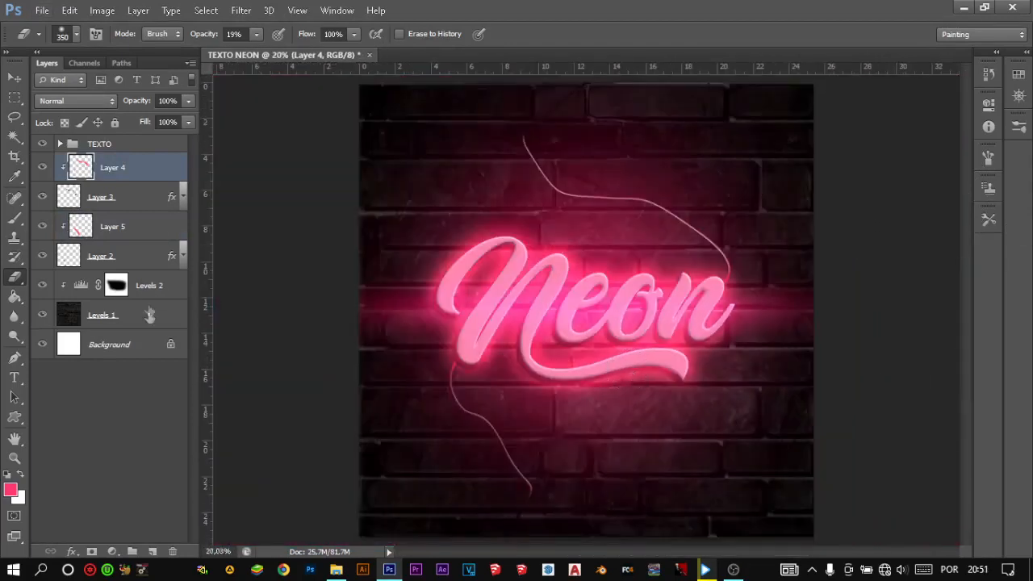
pyautogui.click(117, 286)
pyautogui.doubleClick(80, 286)
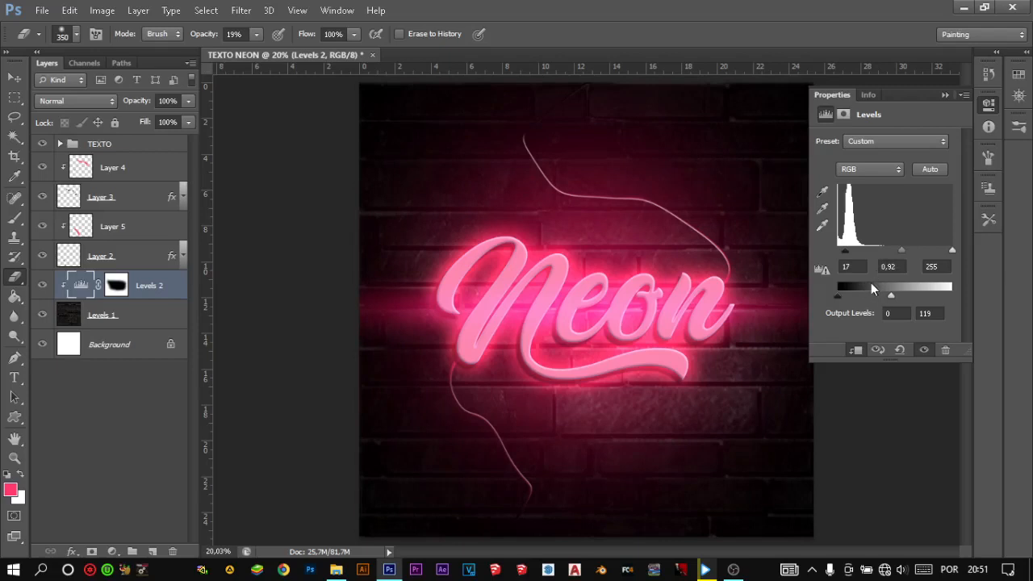
pyautogui.click(946, 96)
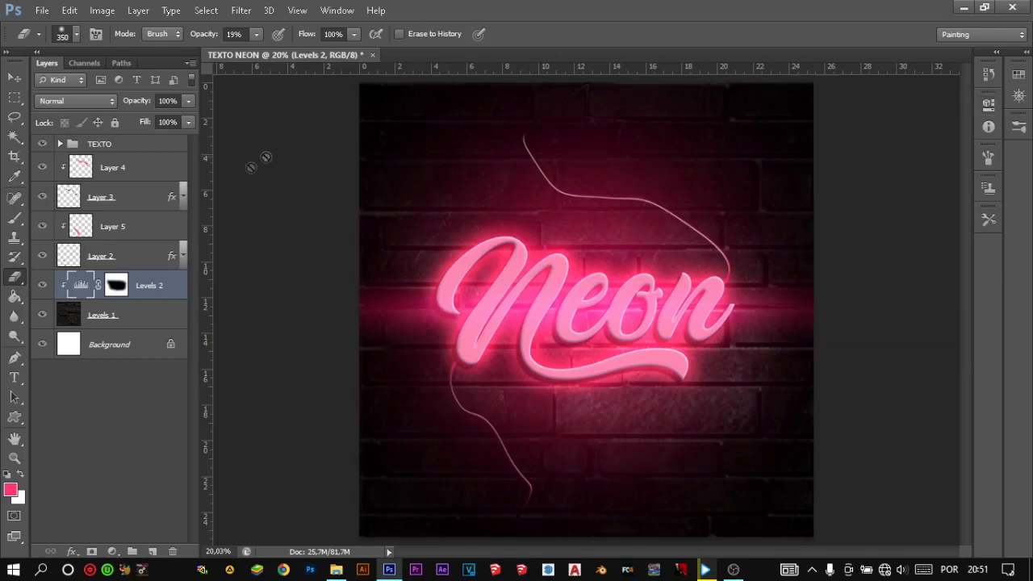
# - Select Layer 4 and set the Brush opacity to 6% for the upper cable
pyautogui.click(82, 171)
pyautogui.press('b')
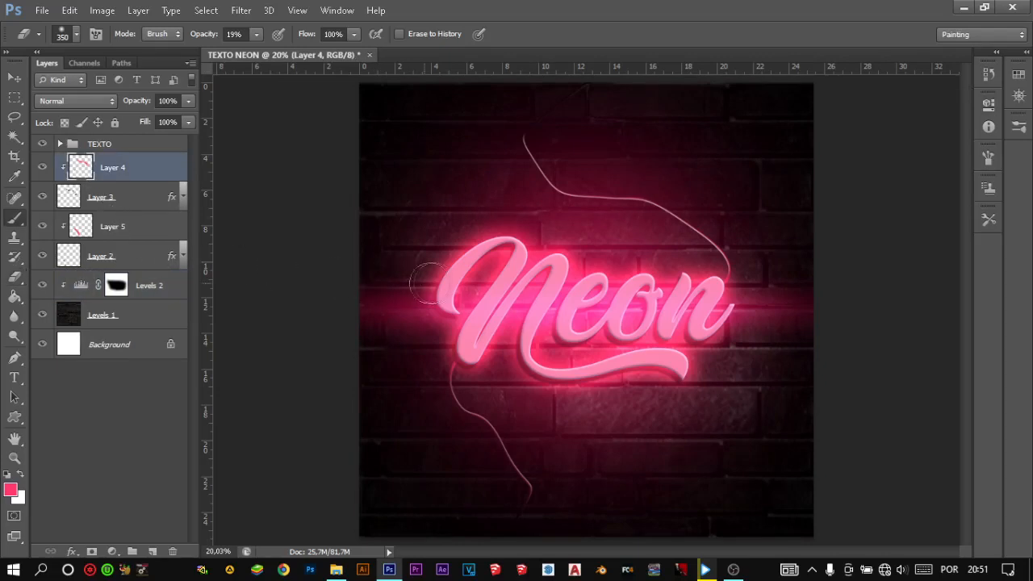
pyautogui.scroll(3, 743, 276)
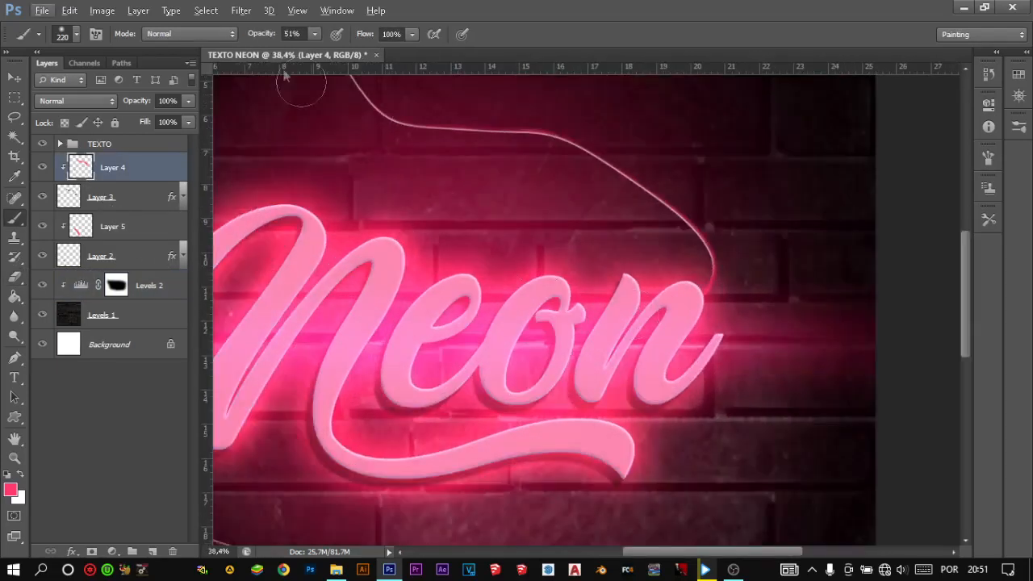
pyautogui.moveTo(262, 37)
pyautogui.mouseDown()
pyautogui.moveTo(236, 38)
pyautogui.moveTo(248, 39)
pyautogui.mouseUp()
pyautogui.scroll(3, 701, 255)
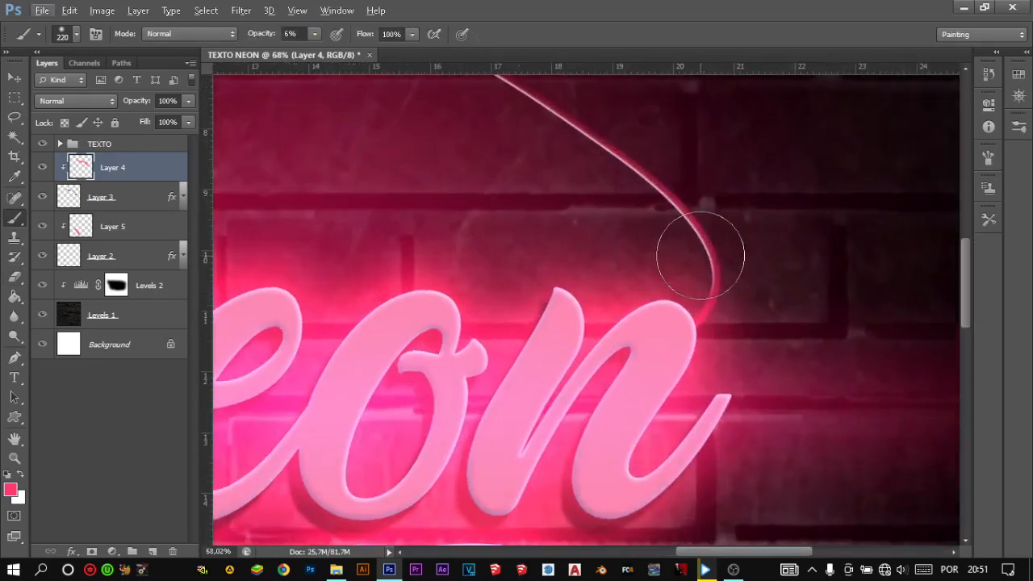
# - Soften the pink reflection along the upper cable on Layer 4 with a 115 px Eraser at 19% opacity
pyautogui.press('e')
pyautogui.hotkey('alt', 'e')
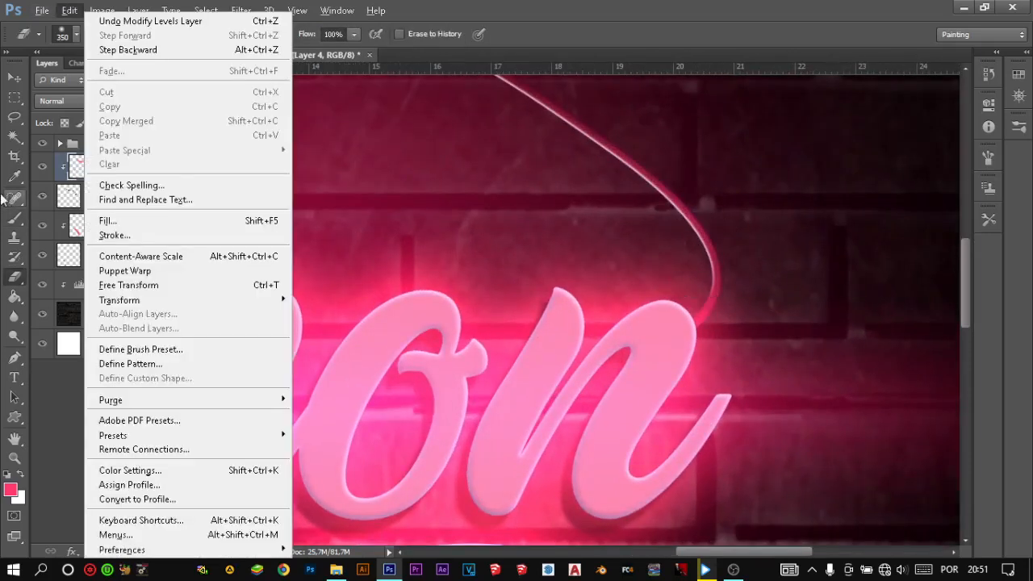
pyautogui.click(14, 276)
pyautogui.moveTo(670, 233); pyautogui.dragTo(589, 212)
pyautogui.moveTo(688, 248); pyautogui.dragTo(706, 258)
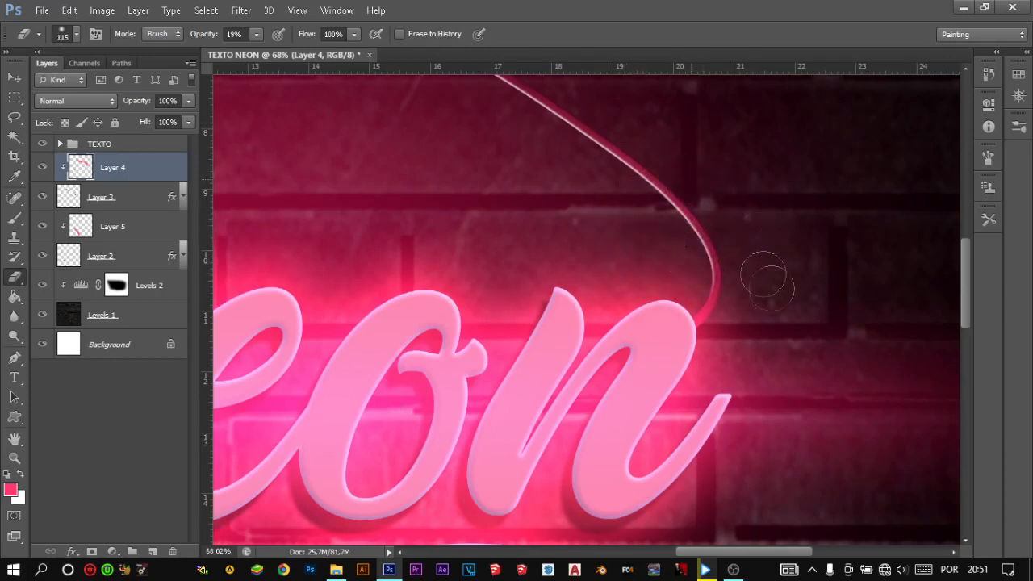
pyautogui.scroll(3, 694, 246)
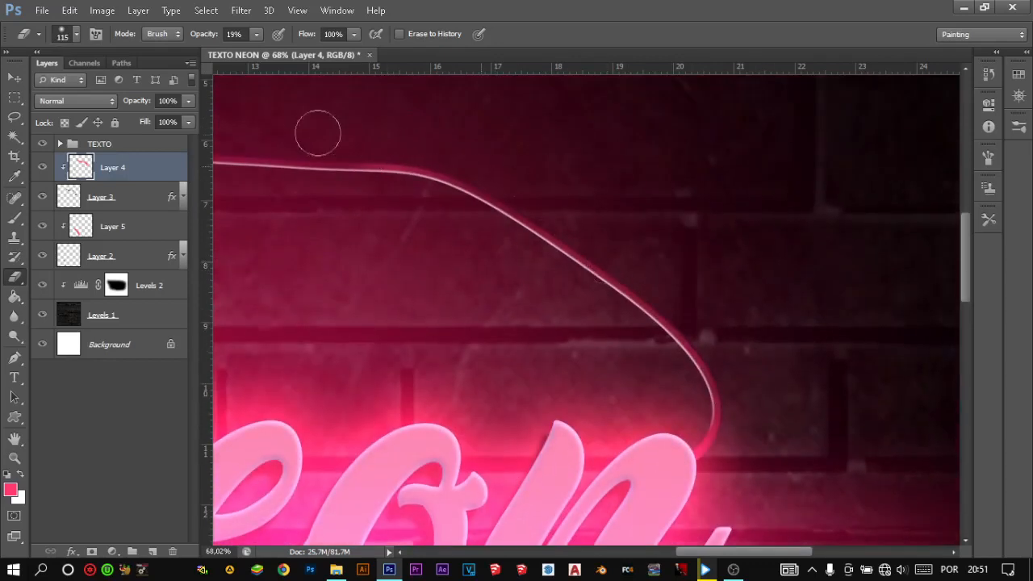
pyautogui.hscroll(-3, 569, 214)
pyautogui.scroll(3, 560, 247)
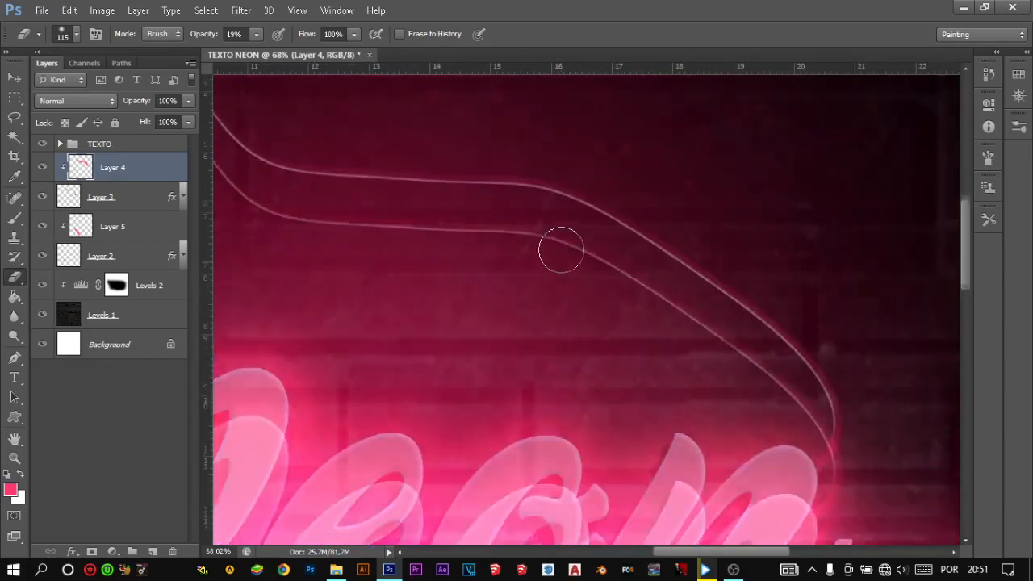
pyautogui.hscroll(-4, 560, 277)
pyautogui.scroll(2, 548, 281)
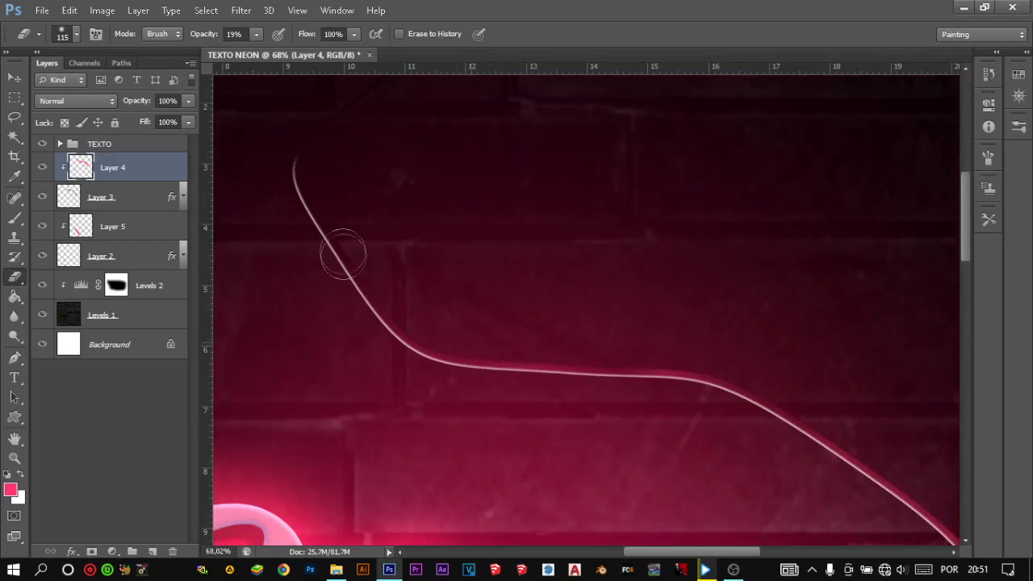
# - Brush a faint pink tint along the upper cable on Layer 4 with the Brush at 6% opacity
pyautogui.press('b')
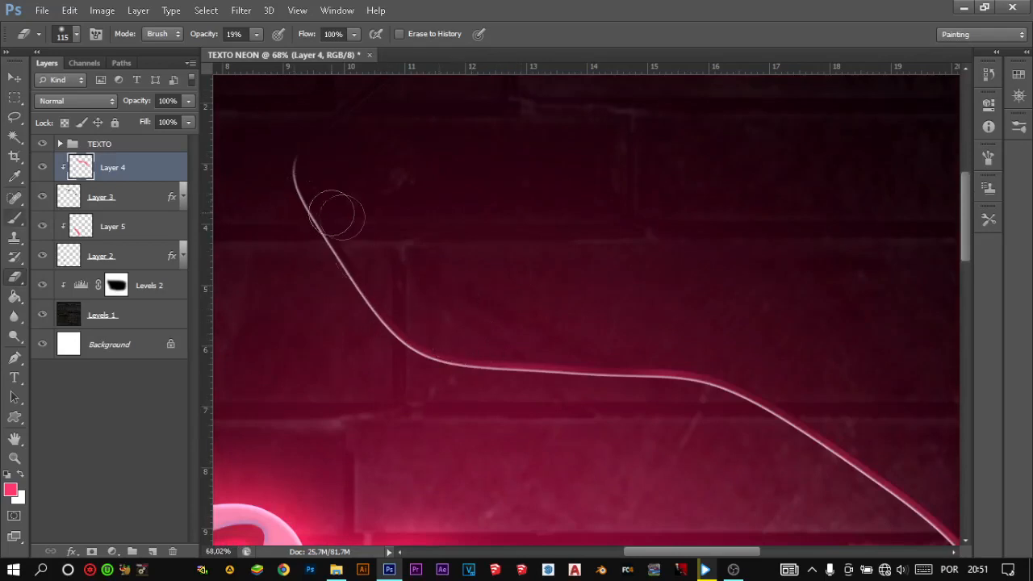
pyautogui.moveTo(410, 252)
pyautogui.mouseDown()
pyautogui.moveTo(409, 227)
pyautogui.moveTo(516, 283)
pyautogui.moveTo(412, 259)
pyautogui.mouseUp()
pyautogui.hscroll(3, 403, 290)
pyautogui.scroll(-5, 434, 300)
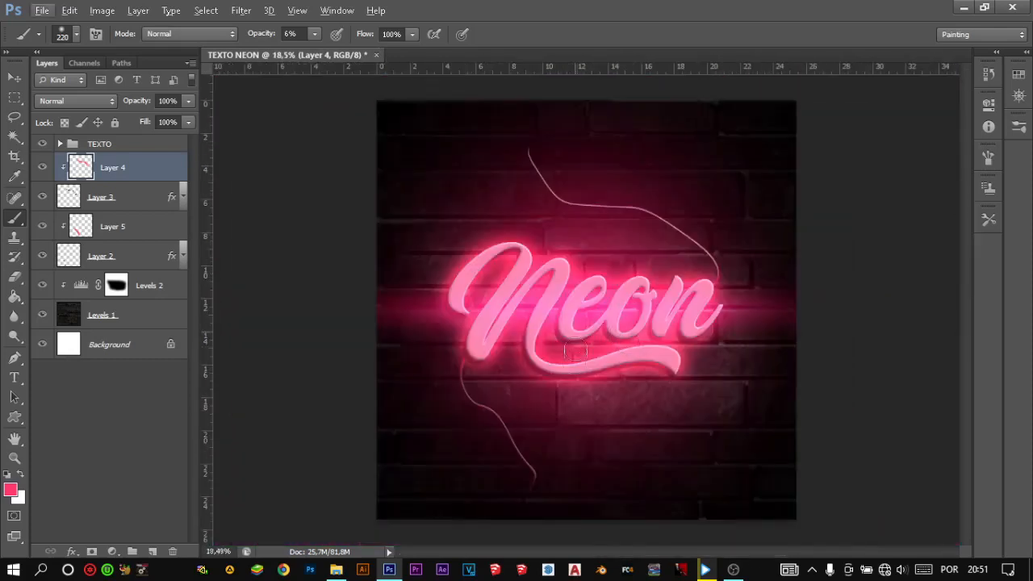
# - Brush along the lower cable with pink at 6% opacity, and switch to Layer 5, which is clipped to that cable
pyautogui.scroll(5, 576, 351)
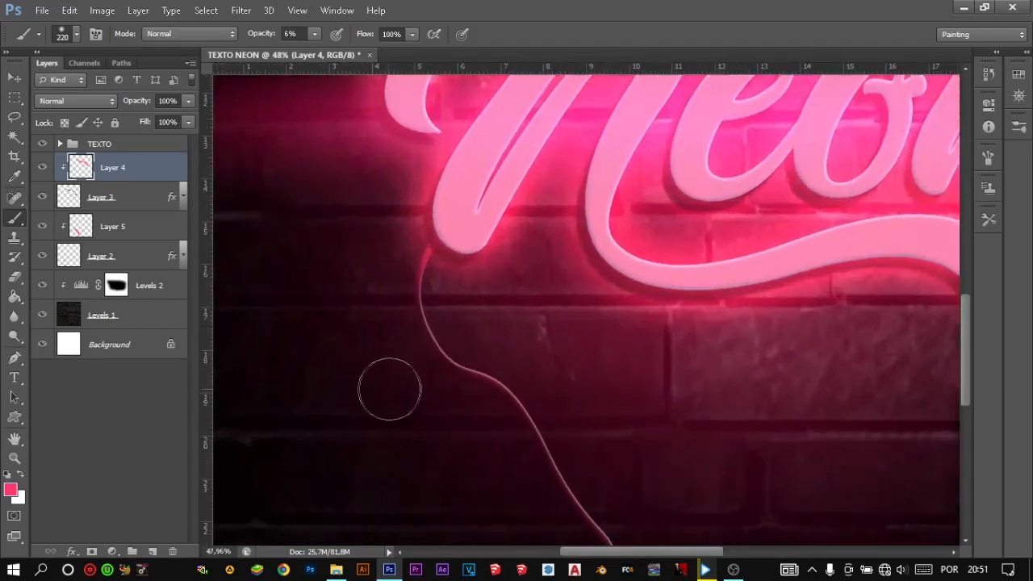
pyautogui.scroll(-5, 390, 390)
pyautogui.moveTo(634, 486)
pyautogui.mouseDown()
pyautogui.moveTo(645, 457)
pyautogui.moveTo(665, 435)
pyautogui.moveTo(605, 506)
pyautogui.moveTo(656, 439)
pyautogui.moveTo(628, 480)
pyautogui.moveTo(635, 379)
pyautogui.moveTo(631, 390)
pyautogui.moveTo(554, 266)
pyautogui.moveTo(564, 315)
pyautogui.moveTo(462, 144)
pyautogui.mouseUp()
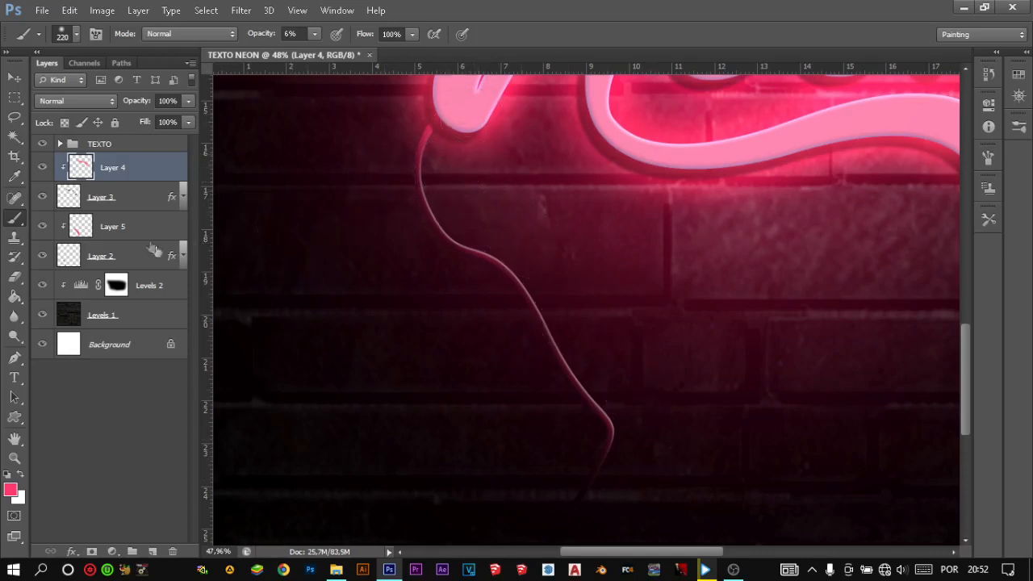
pyautogui.click(93, 233)
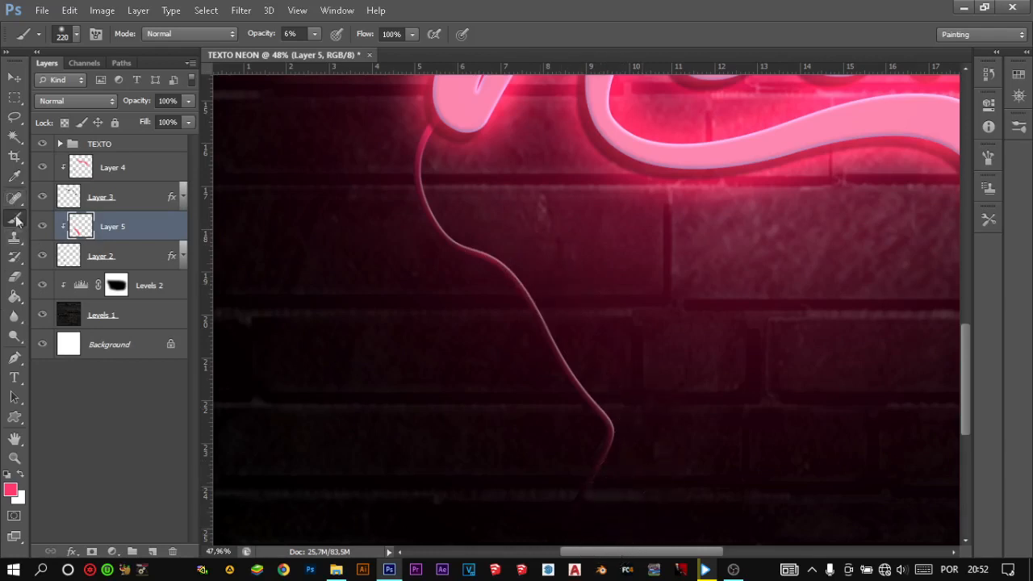
# - Fade the reflection near the far end of the lower cable on Layer 5, using a 132 px Eraser at 19% opacity
pyautogui.click(14, 276)
pyautogui.keyDown('alt'); pyautogui.rightClick(550, 483); pyautogui.keyUp('alt')
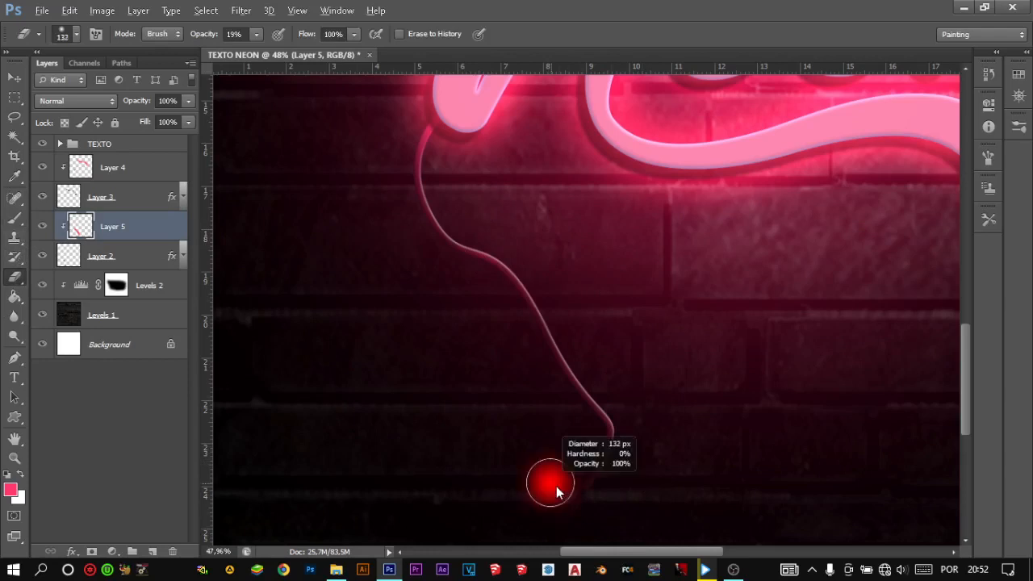
pyautogui.moveTo(569, 461); pyautogui.dragTo(584, 449)
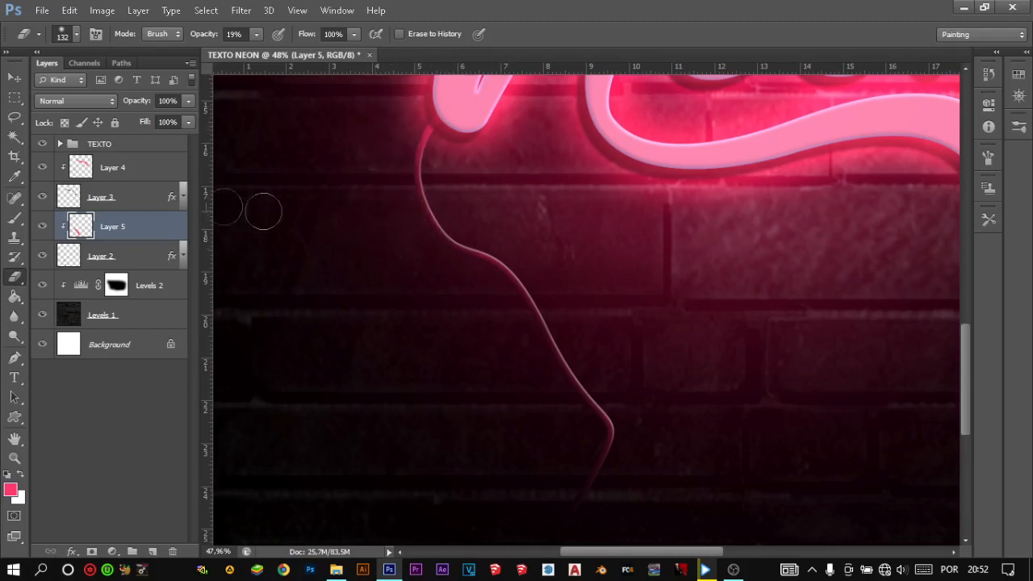
pyautogui.click(14, 218)
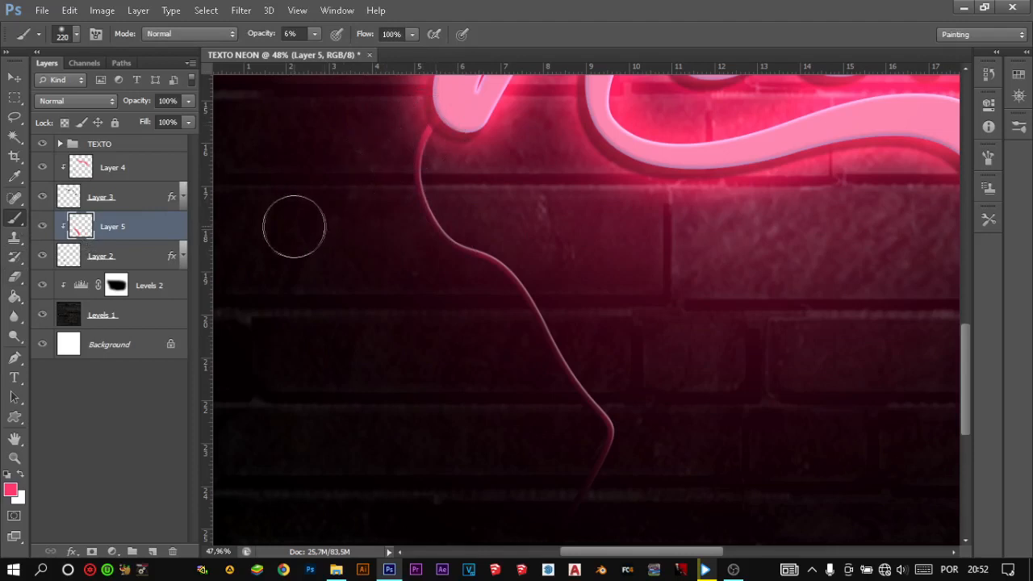
pyautogui.hotkey('ctrl', '0')
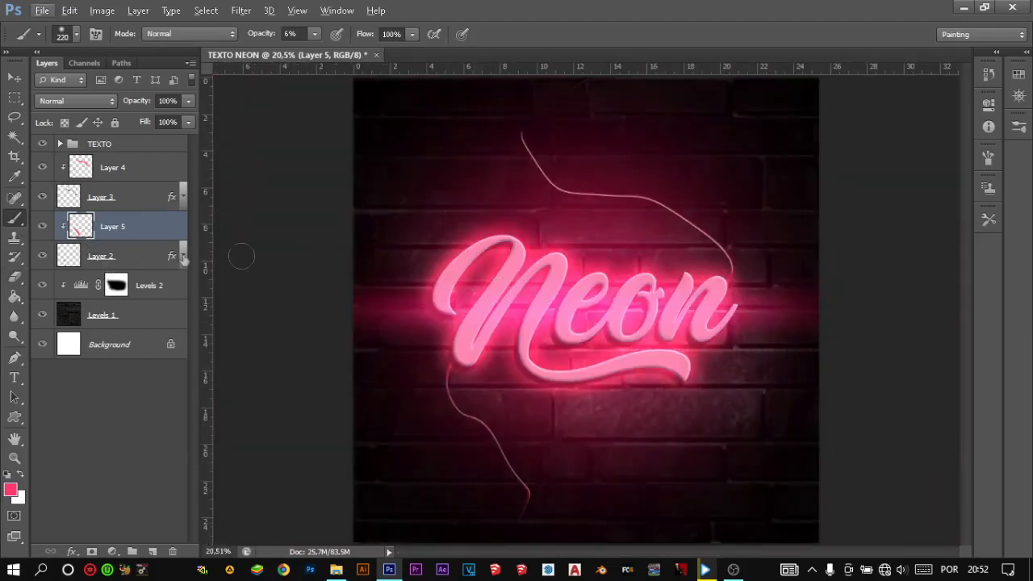
# - Shorten the Drop Shadow distance of the Neon text layer in the TEXTO group to about 22 px
pyautogui.scroll(3, 470, 325)
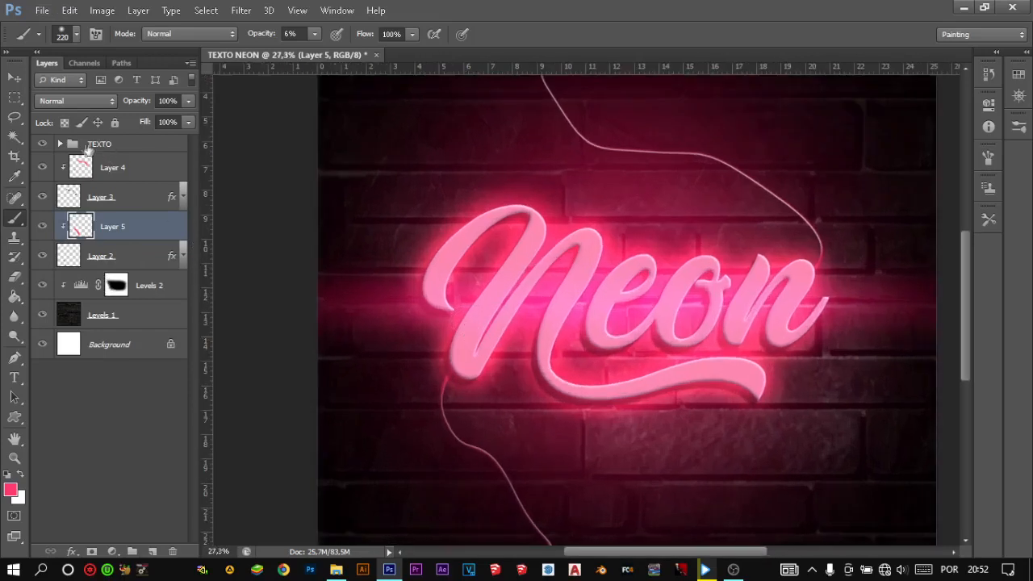
pyautogui.click(59, 143)
pyautogui.doubleClick(139, 235)
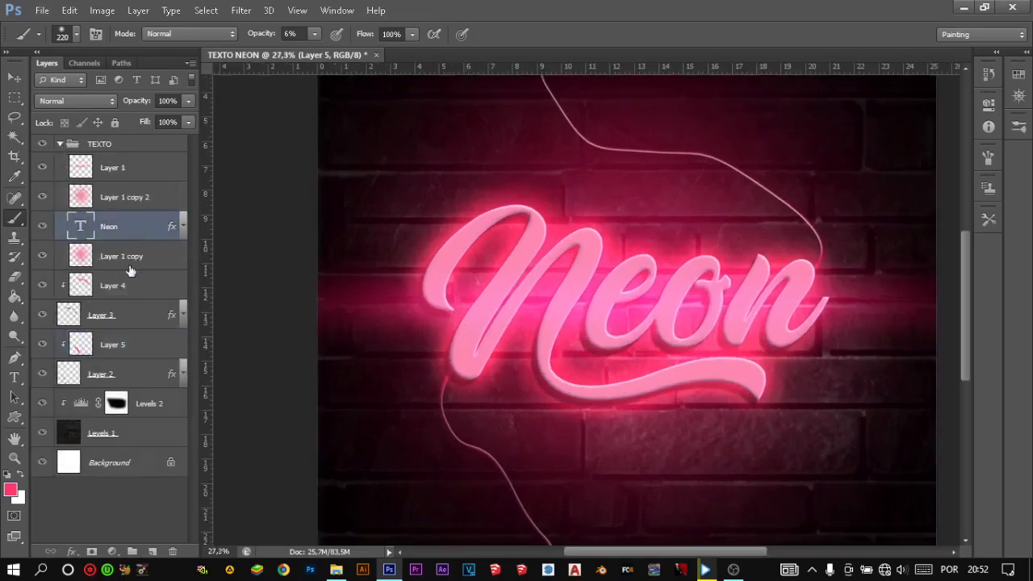
pyautogui.moveTo(370, 63); pyautogui.dragTo(250, 66)
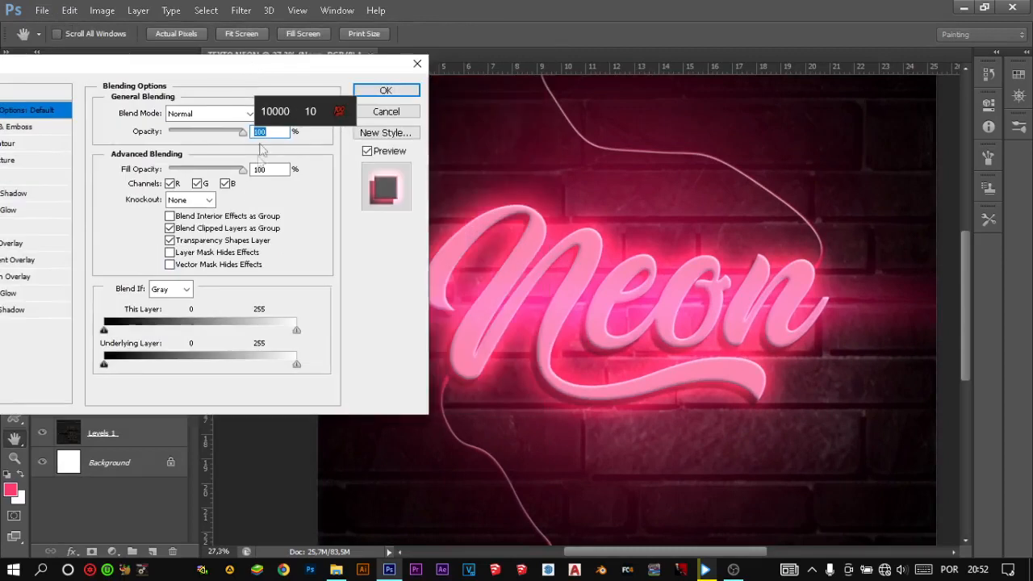
pyautogui.click(33, 310)
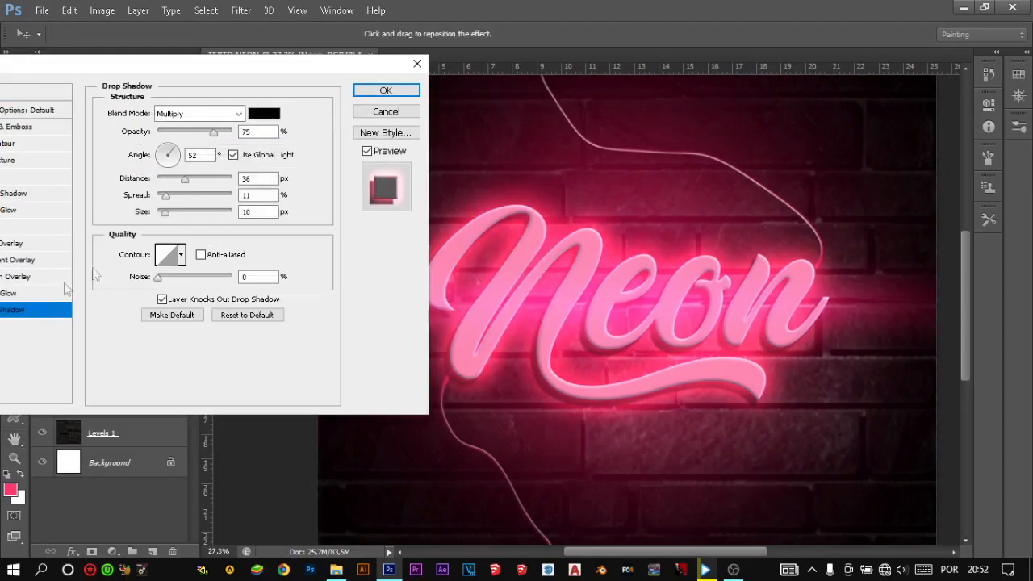
pyautogui.moveTo(184, 184); pyautogui.dragTo(177, 184)
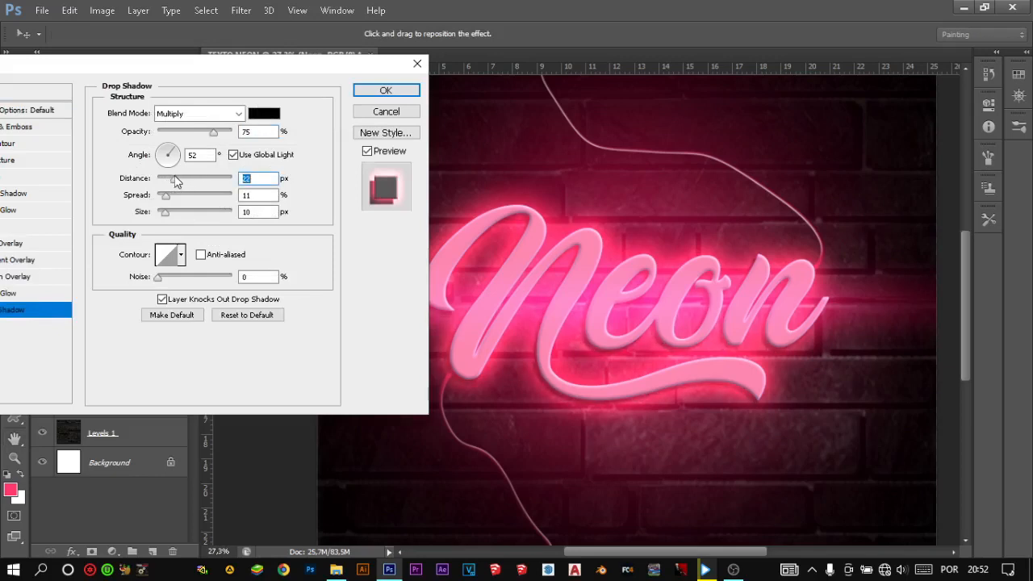
pyautogui.write('3')
pyautogui.moveTo(175, 176); pyautogui.dragTo(177, 176)
pyautogui.click(406, 92)
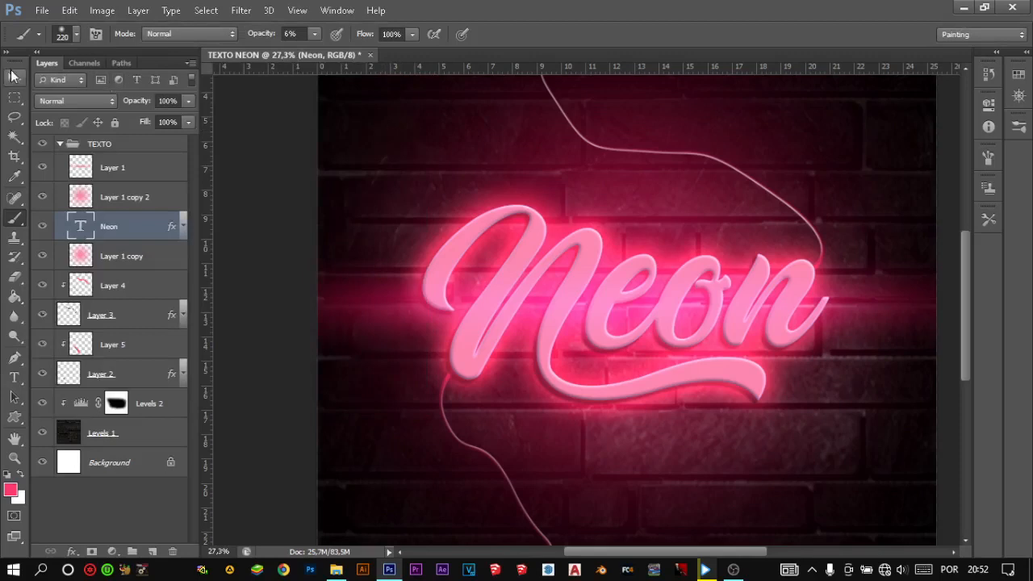
pyautogui.click(14, 77)
pyautogui.hotkey('ctrl', '0')
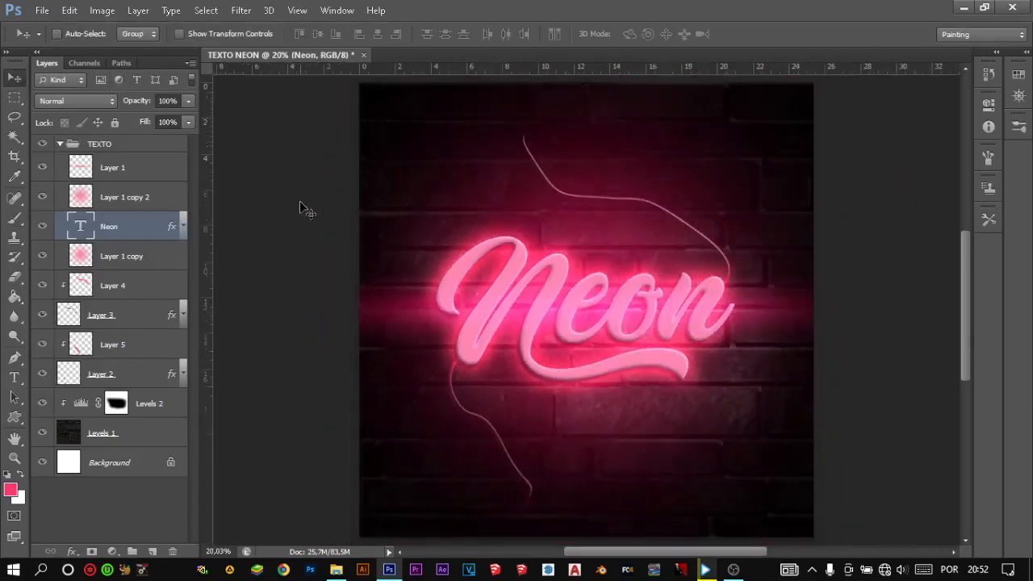
# - Lower the Neon text layer's Bevel & Emboss highlight opacity to 47% and shadow opacity to 68%
pyautogui.doubleClick(131, 229)
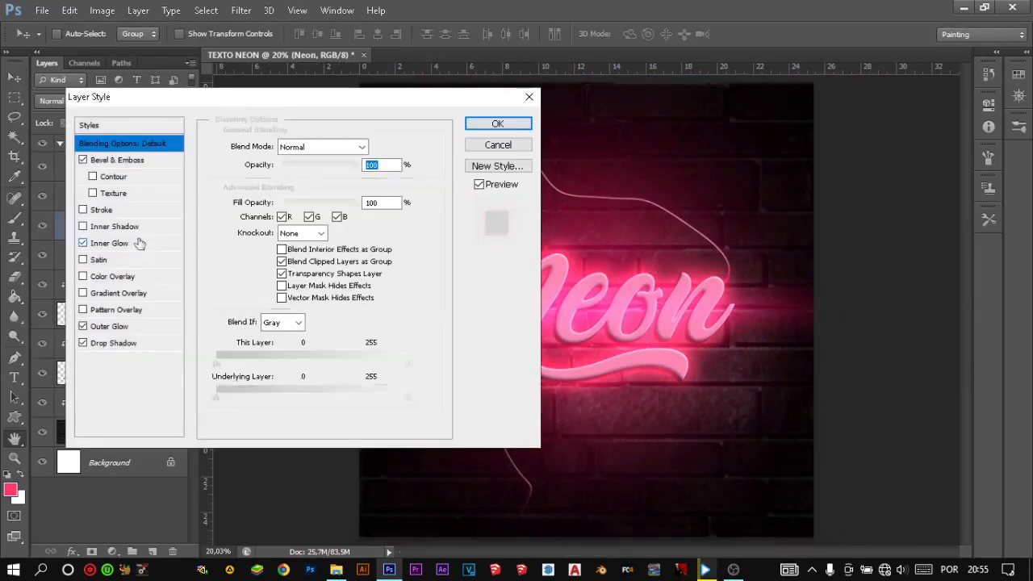
pyautogui.click(134, 162)
pyautogui.moveTo(337, 98); pyautogui.dragTo(301, 91)
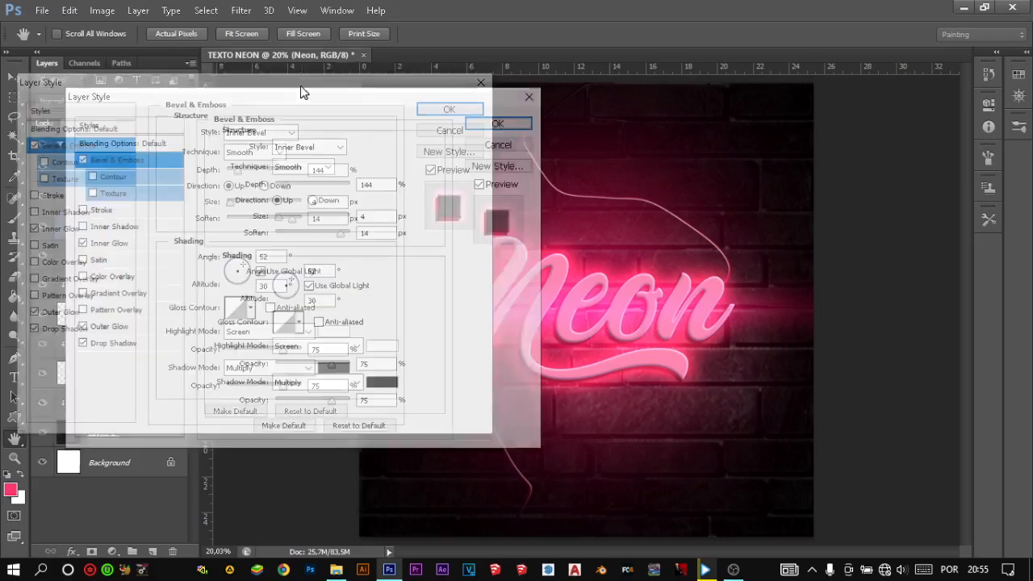
pyautogui.moveTo(284, 358); pyautogui.dragTo(262, 352)
pyautogui.moveTo(283, 385)
pyautogui.mouseDown()
pyautogui.moveTo(244, 387)
pyautogui.moveTo(299, 383)
pyautogui.moveTo(238, 385)
pyautogui.moveTo(272, 384)
pyautogui.mouseUp()
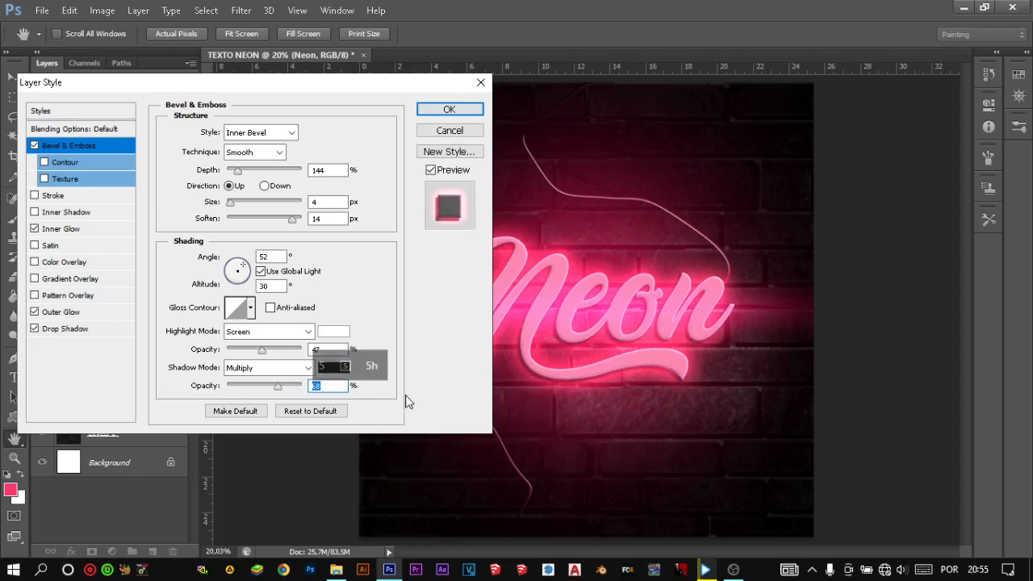
# - Change the Bevel & Emboss shadow color to the copied crimson d62546
pyautogui.click(334, 367)
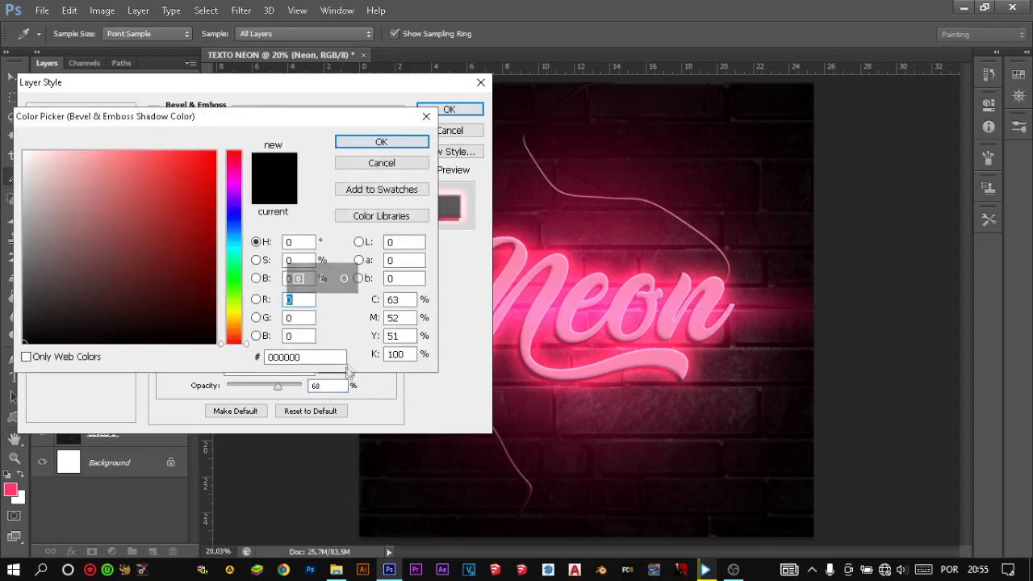
pyautogui.moveTo(305, 360); pyautogui.dragTo(271, 354)
pyautogui.rightClick(287, 360)
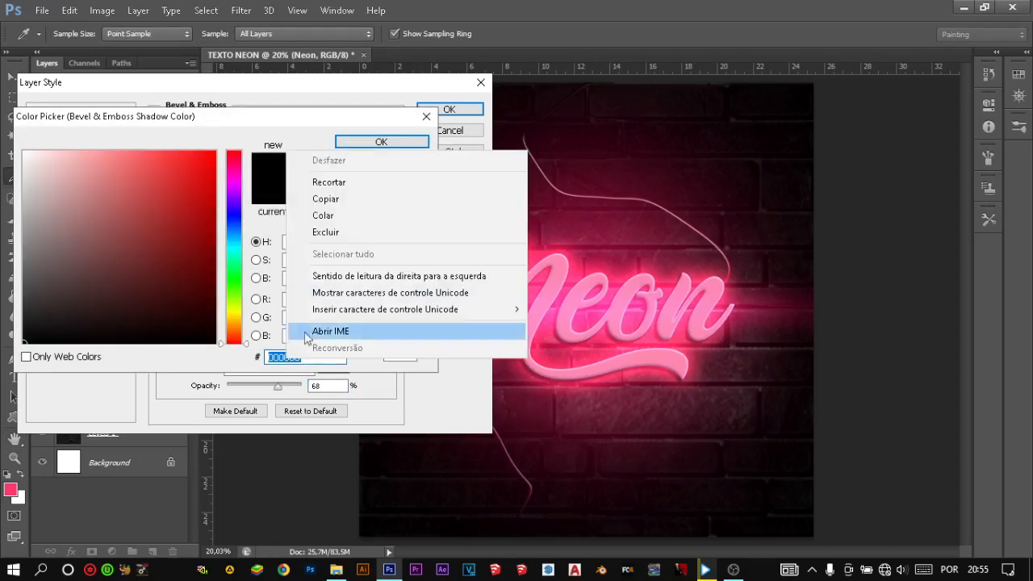
pyautogui.click(338, 212)
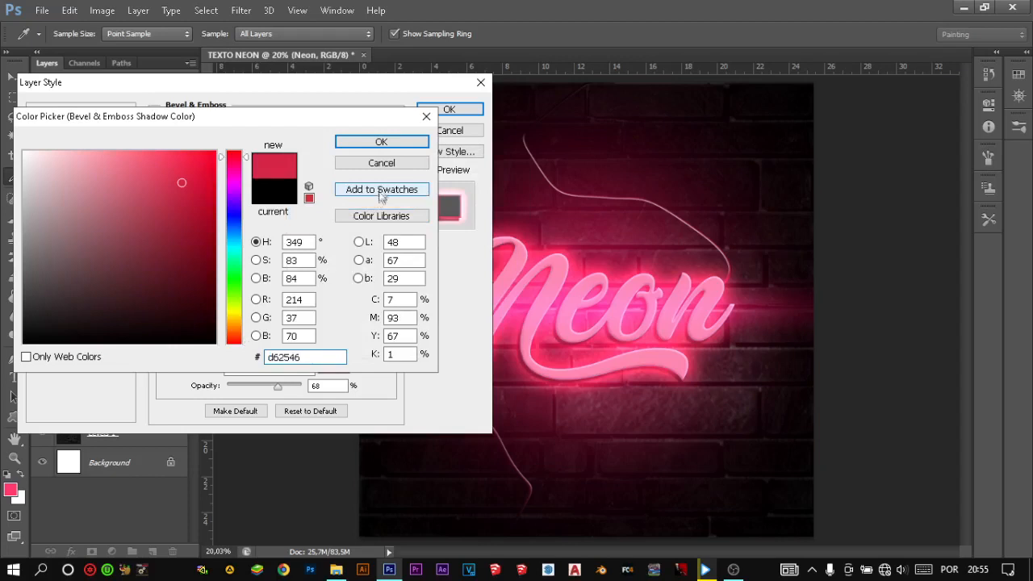
pyautogui.click(399, 148)
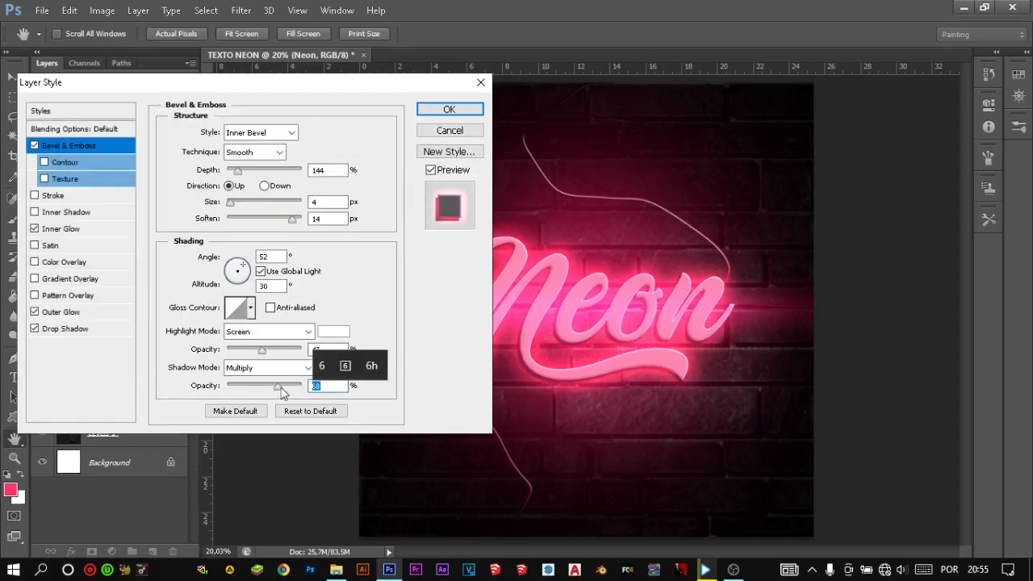
# - Raise the Bevel & Emboss shadow opacity to 97% and the highlight opacity to about 64%
pyautogui.moveTo(280, 387); pyautogui.dragTo(308, 389)
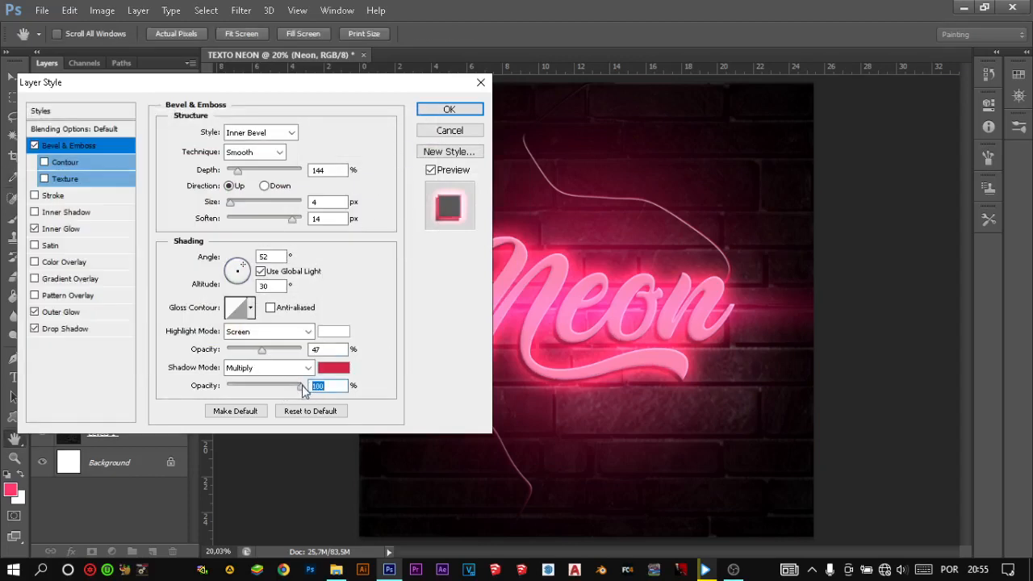
pyautogui.moveTo(236, 385); pyautogui.dragTo(308, 389)
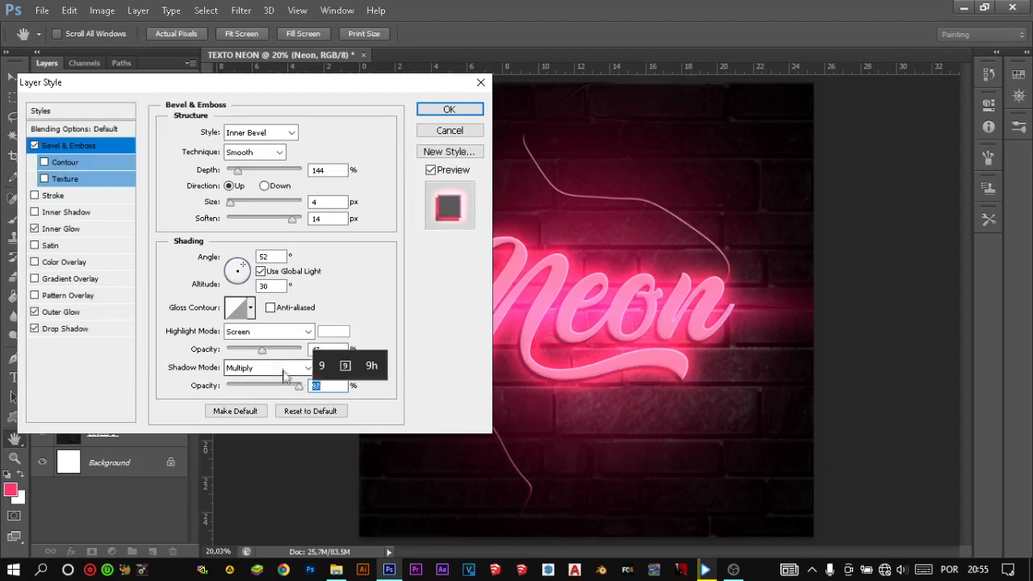
pyautogui.moveTo(266, 354); pyautogui.dragTo(275, 356)
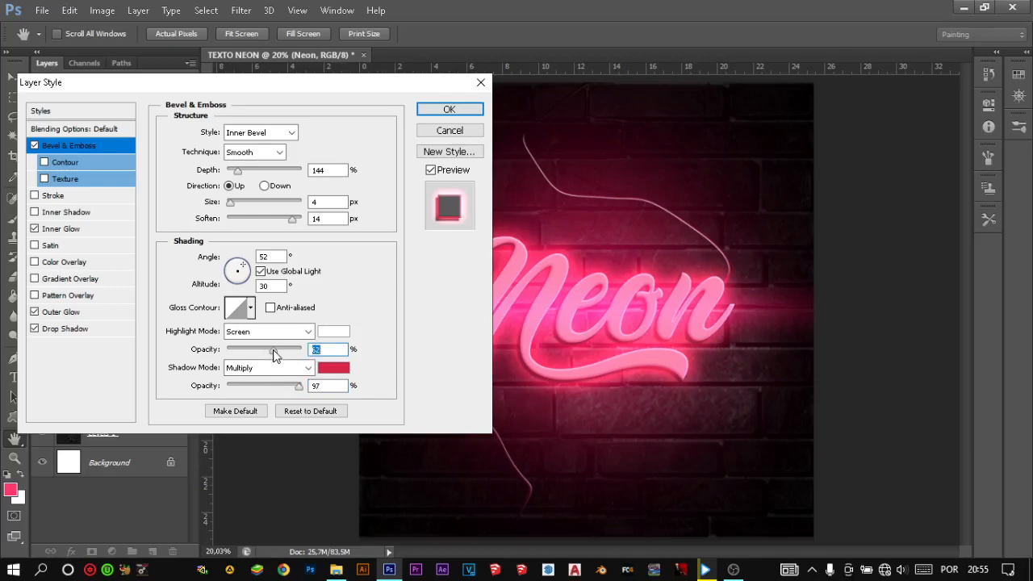
pyautogui.moveTo(268, 356)
pyautogui.mouseDown()
pyautogui.moveTo(250, 353)
pyautogui.moveTo(318, 365)
pyautogui.moveTo(281, 354)
pyautogui.mouseUp()
# - Set the Neon text's Inner Glow to Normal blend mode, and try a Center source with about 68% choke
pyautogui.click(85, 230)
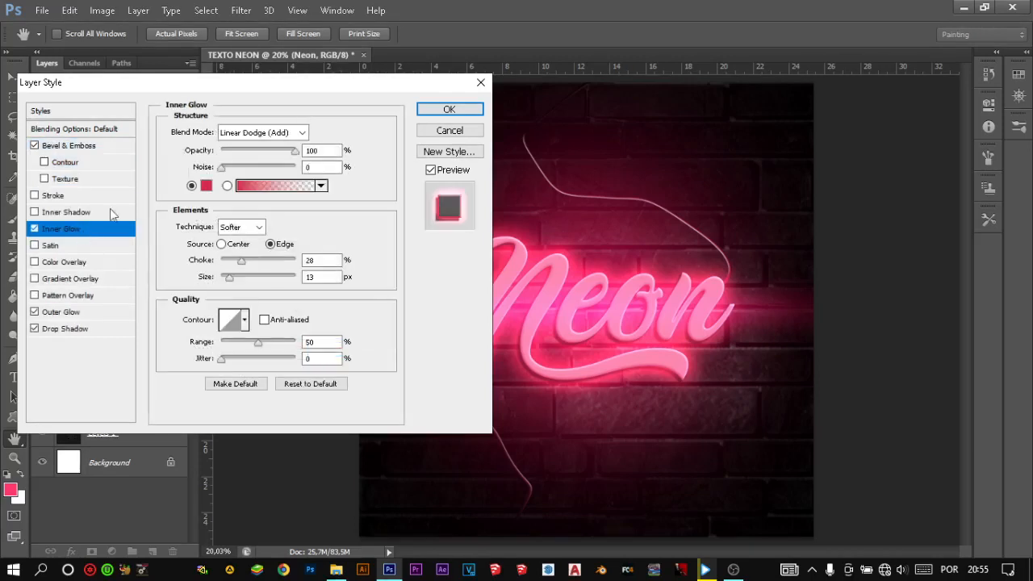
pyautogui.click(299, 132)
pyautogui.click(247, 148)
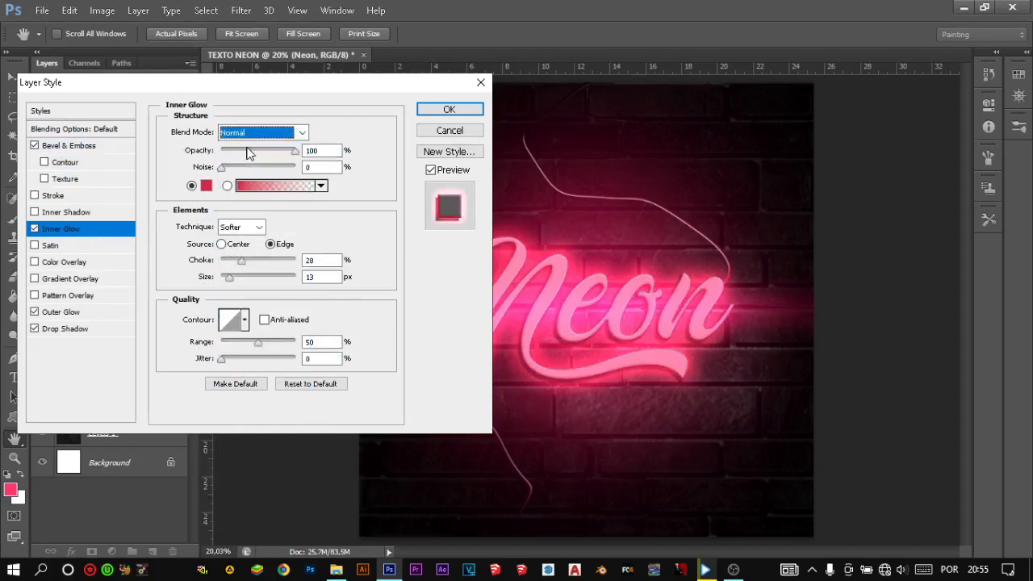
pyautogui.click(221, 244)
pyautogui.moveTo(241, 259); pyautogui.dragTo(272, 260)
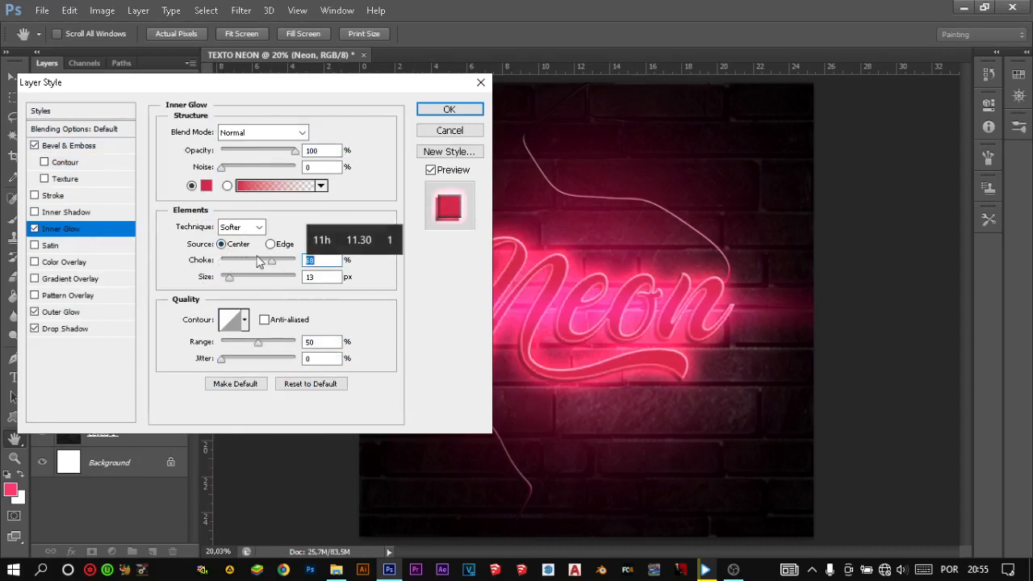
# - Return the Inner Glow source to Edge, with choke at 0% and size at about 16 px
pyautogui.click(270, 244)
pyautogui.moveTo(272, 259); pyautogui.dragTo(222, 258)
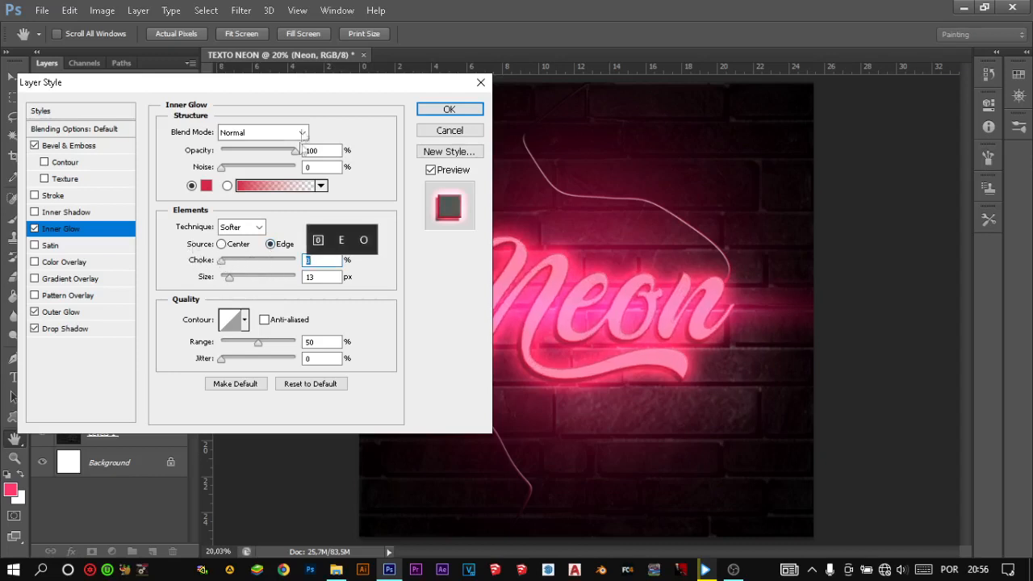
pyautogui.moveTo(352, 89); pyautogui.dragTo(265, 100)
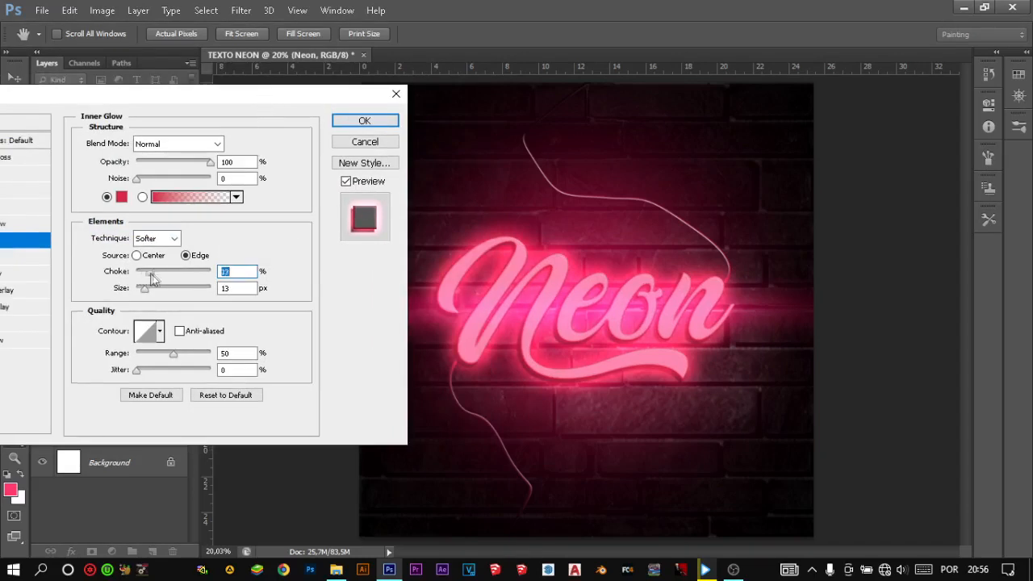
pyautogui.moveTo(144, 288)
pyautogui.mouseDown()
pyautogui.moveTo(157, 288)
pyautogui.moveTo(146, 277)
pyautogui.mouseUp()
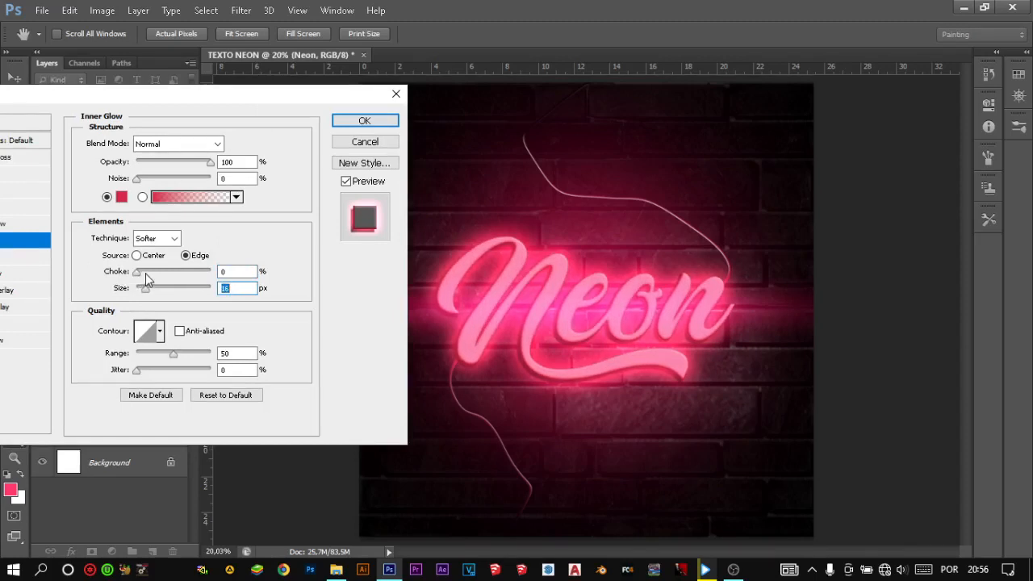
# - Set the Neon text's Outer Glow size to 172 px and its opacity to about 79%
pyautogui.moveTo(183, 102); pyautogui.dragTo(310, 98)
pyautogui.click(121, 319)
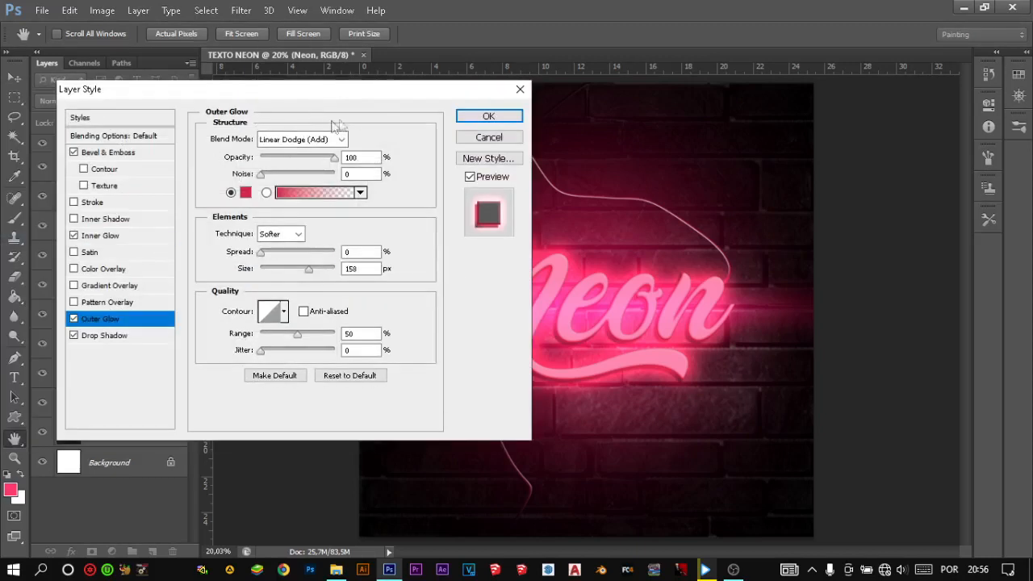
pyautogui.moveTo(380, 97); pyautogui.dragTo(243, 104)
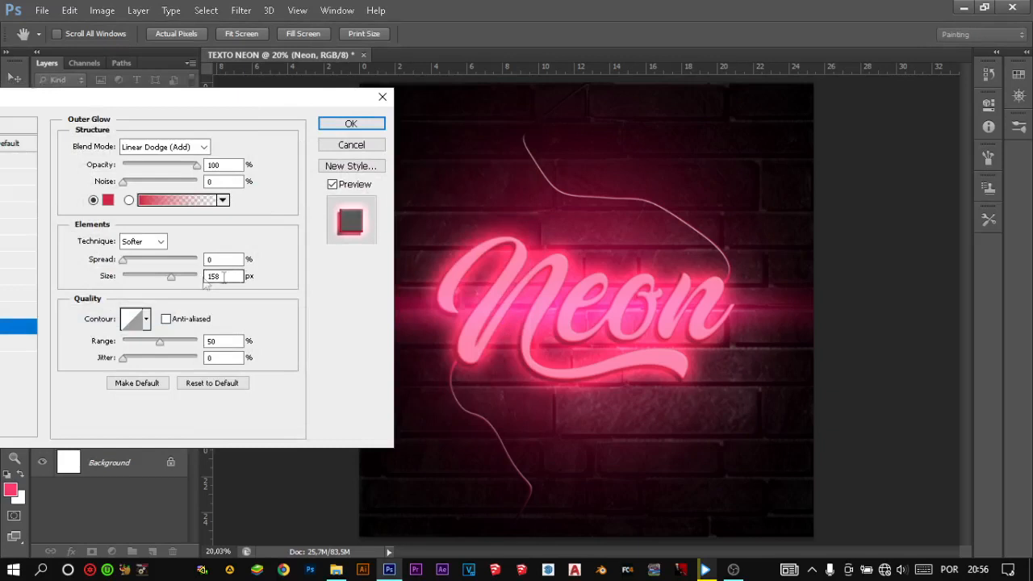
pyautogui.moveTo(171, 276)
pyautogui.mouseDown()
pyautogui.moveTo(155, 275)
pyautogui.moveTo(174, 282)
pyautogui.mouseUp()
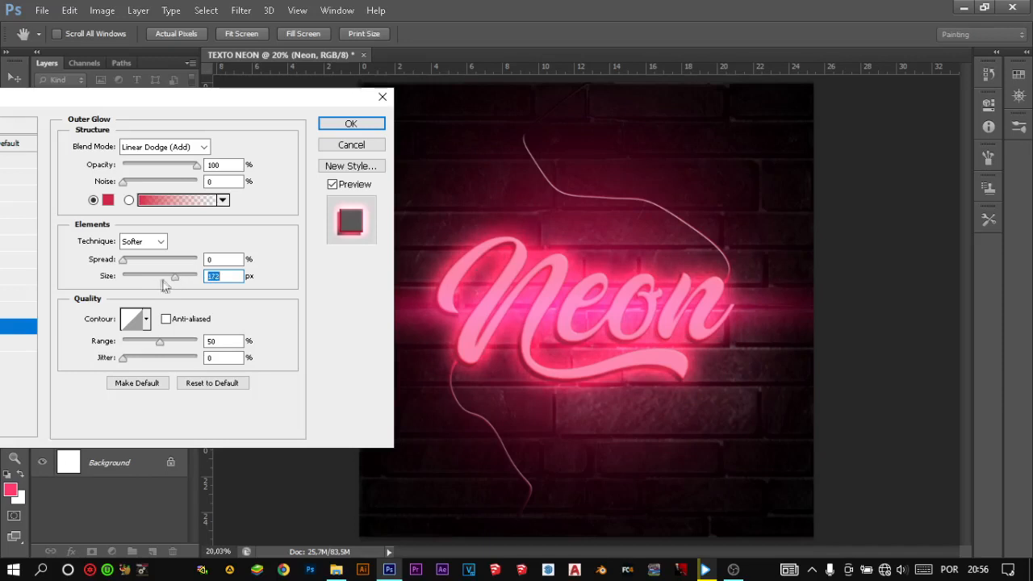
pyautogui.moveTo(195, 164); pyautogui.dragTo(183, 162)
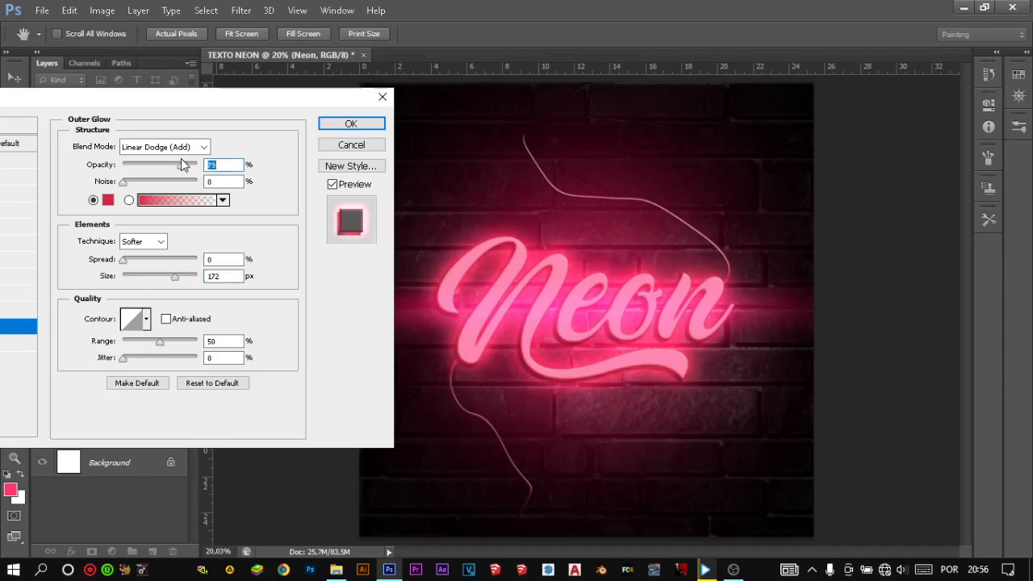
# - Shorten the Neon text's Drop Shadow distance to about 17 px and apply the layer style changes
pyautogui.click(23, 343)
pyautogui.moveTo(140, 213); pyautogui.dragTo(134, 214)
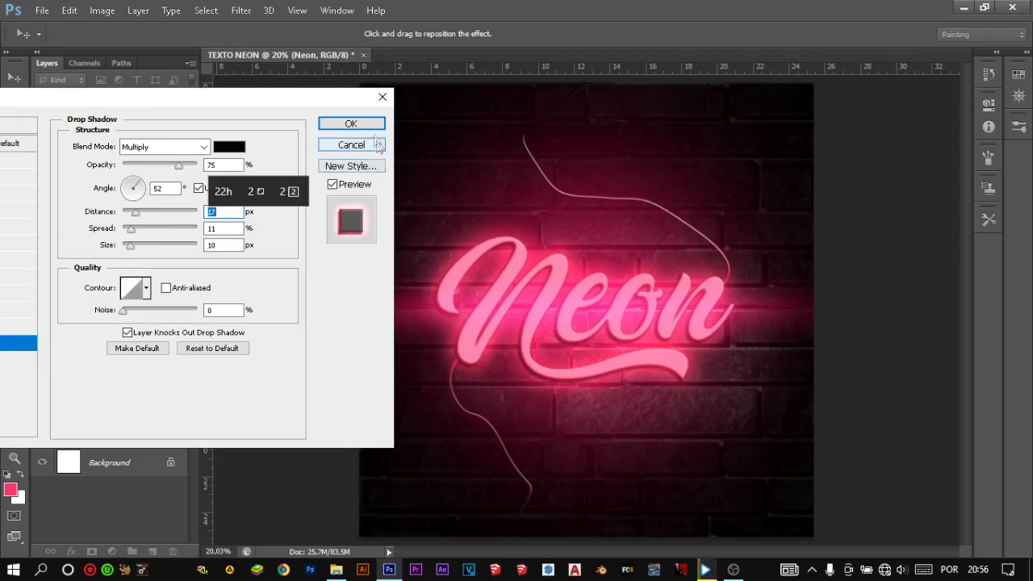
pyautogui.click(347, 124)
# - Save the artwork as a PNG named EFEITO NEON in the AULA 8 folder, with smallest compression and no interlacing
pyautogui.click(42, 10)
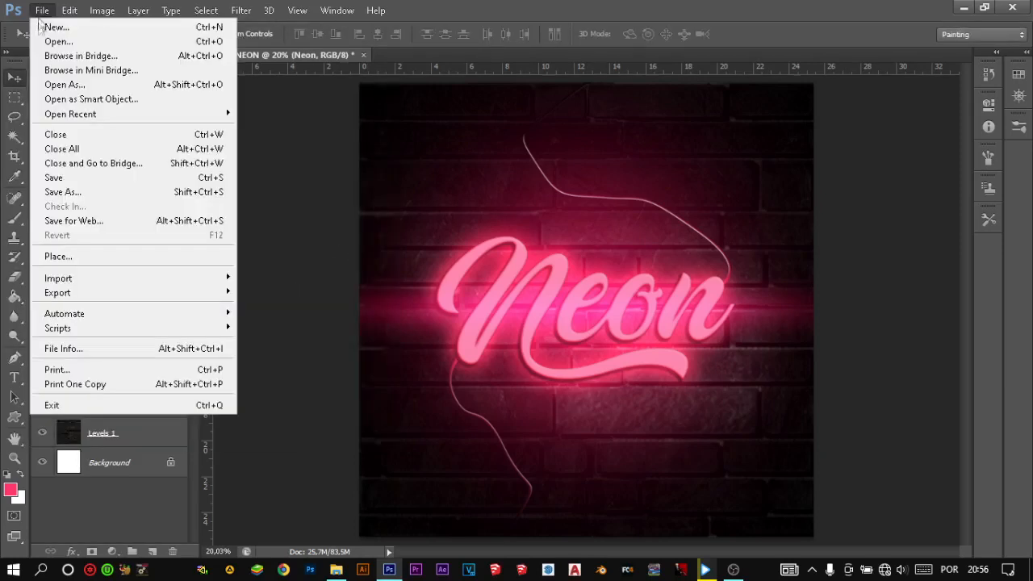
pyautogui.click(103, 178)
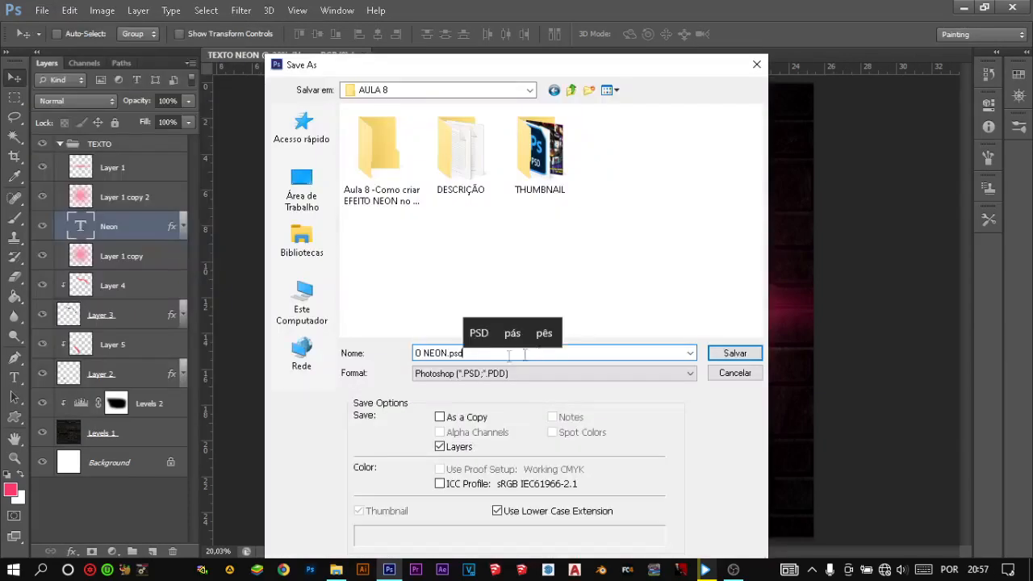
pyautogui.moveTo(510, 357); pyautogui.dragTo(302, 357)
pyautogui.write('E')
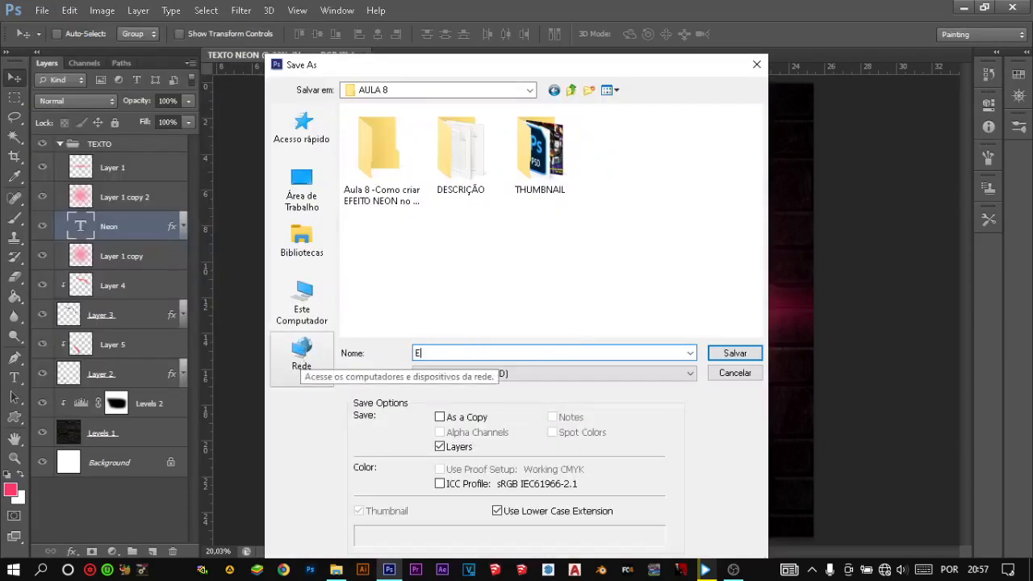
pyautogui.write('FEITO NEON')
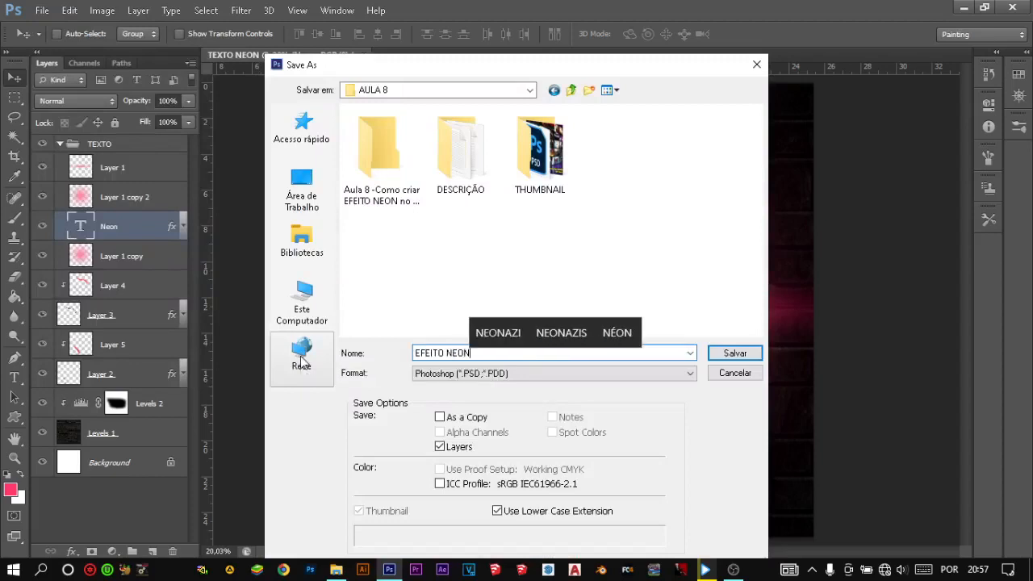
pyautogui.click(633, 380)
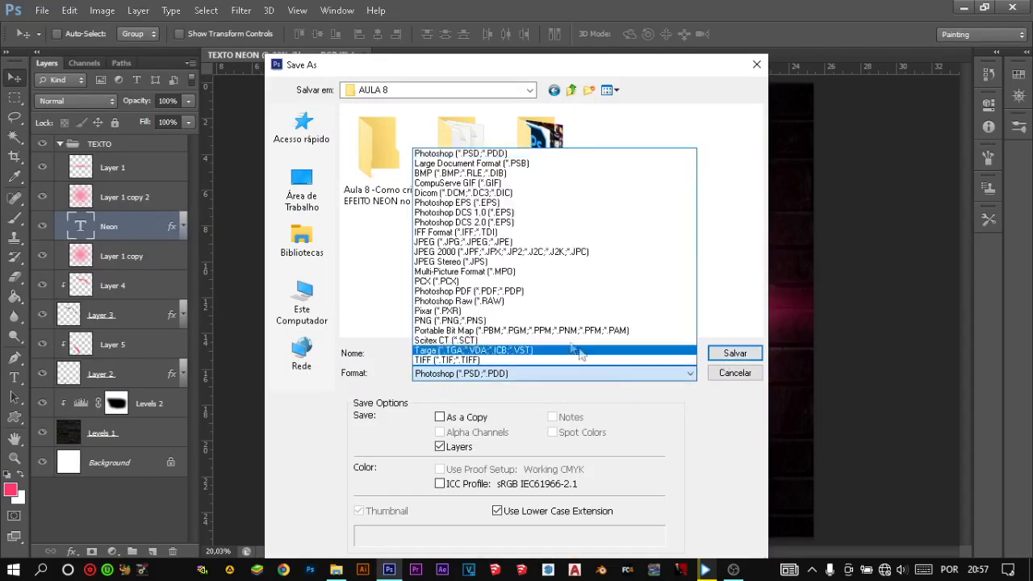
pyautogui.click(436, 322)
pyautogui.click(735, 352)
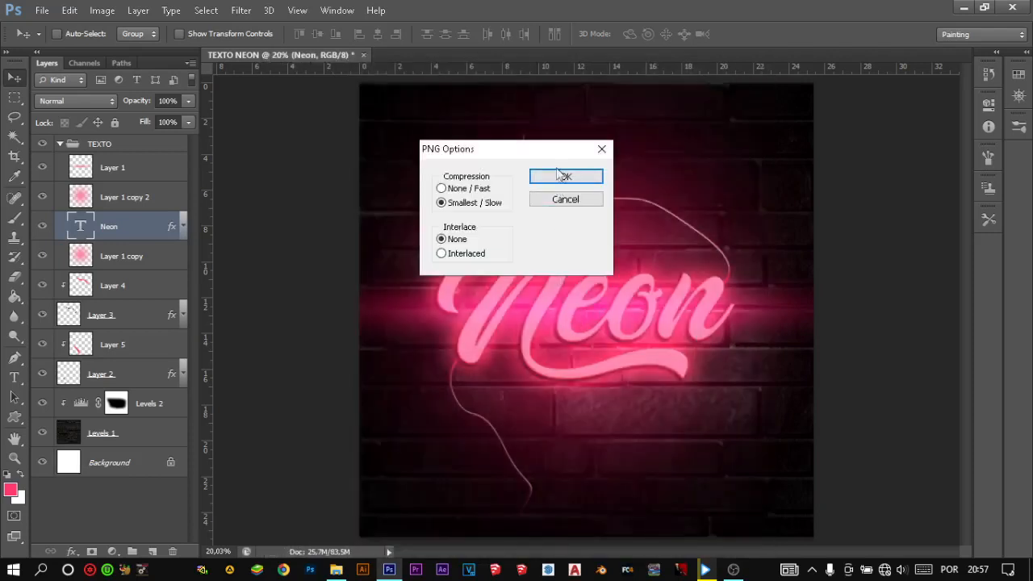
pyautogui.click(561, 179)
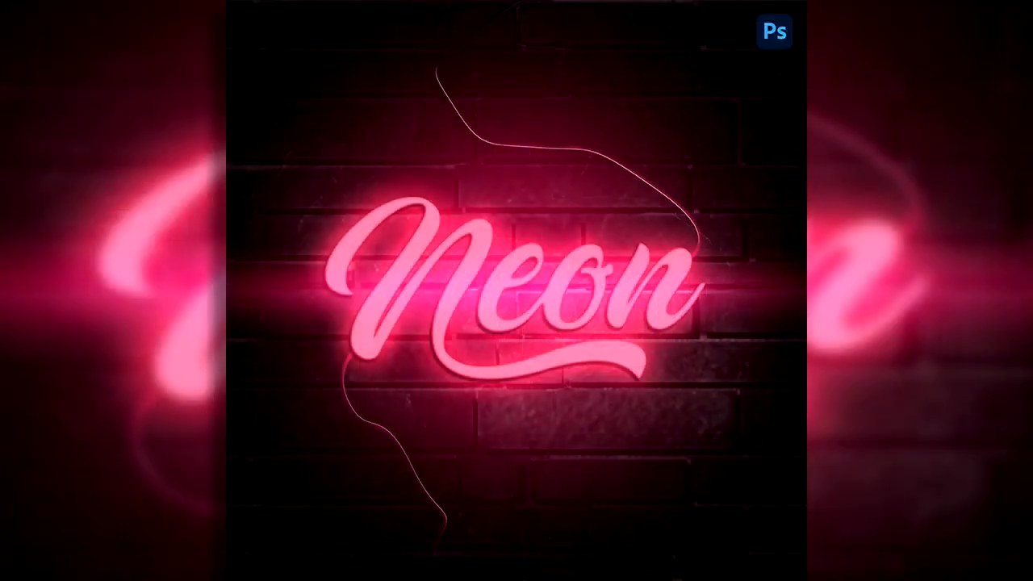